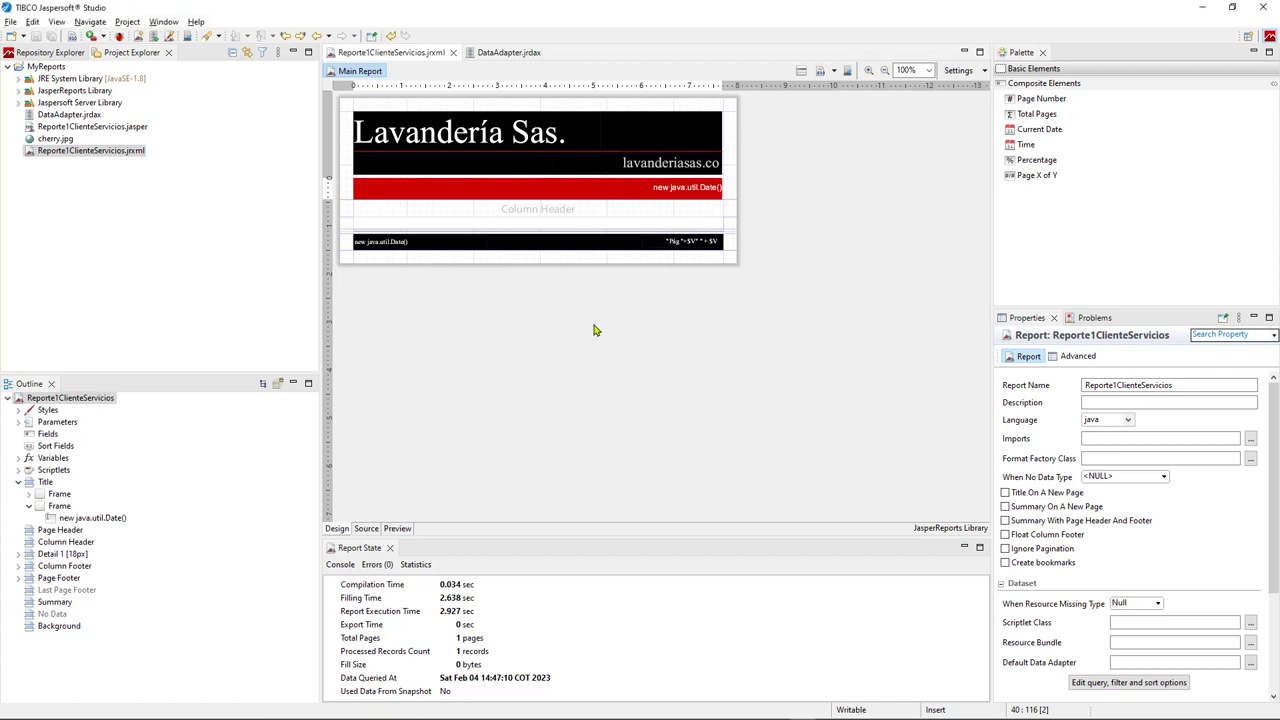
Step: Test the MySQLAdapter connection in DataAdapter.jrdax, dismiss the result and return to the Reporte1ClienteServicios.jrxml report
key(ctrl+Page_Down)
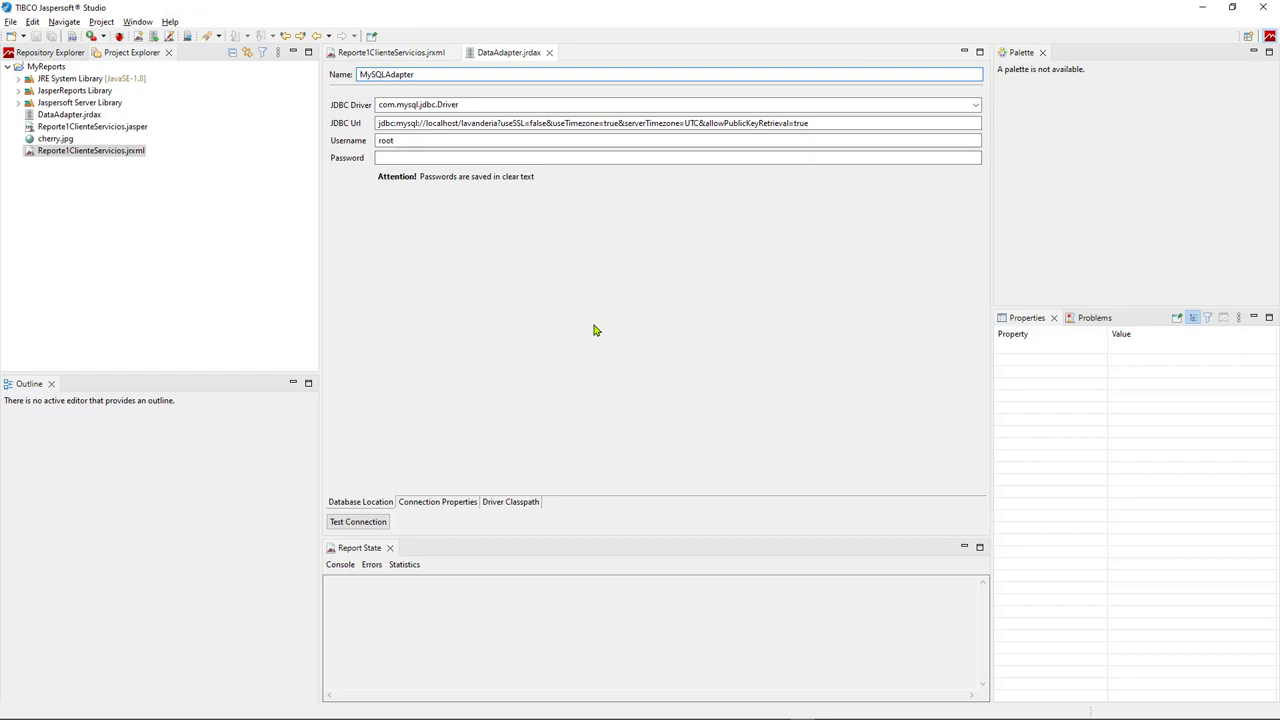
key(alt+t)
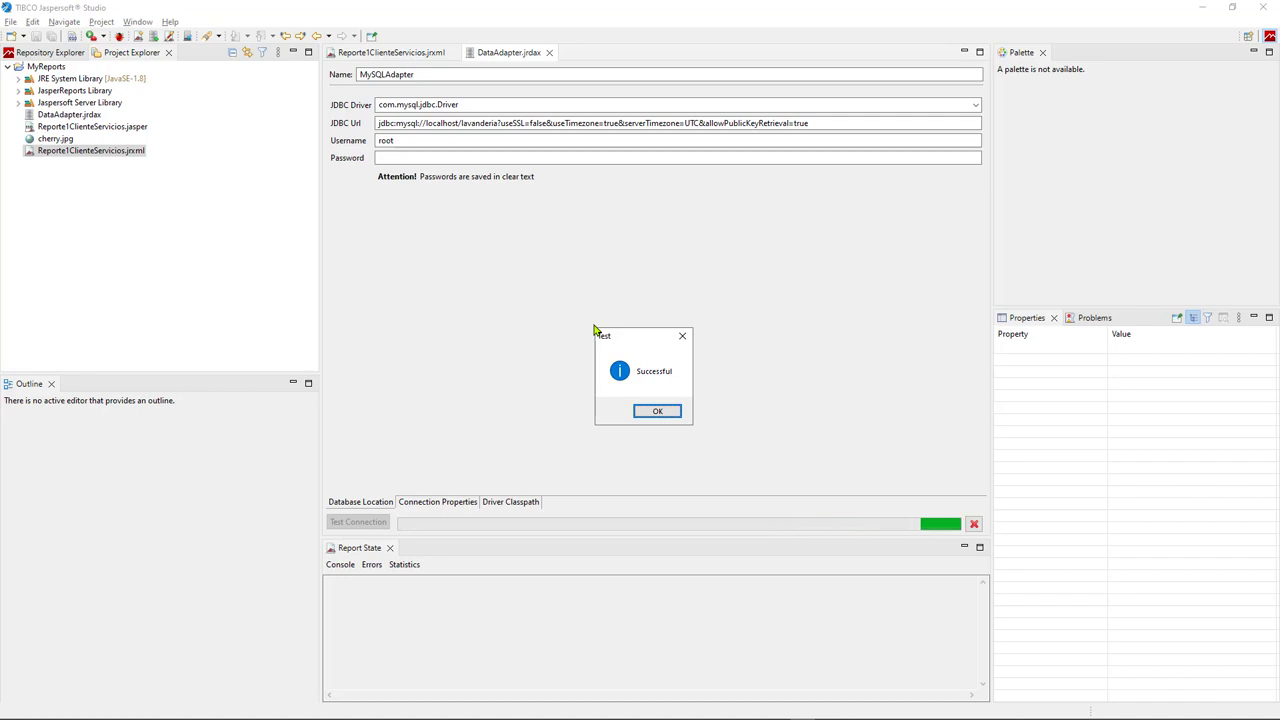
key(Return)
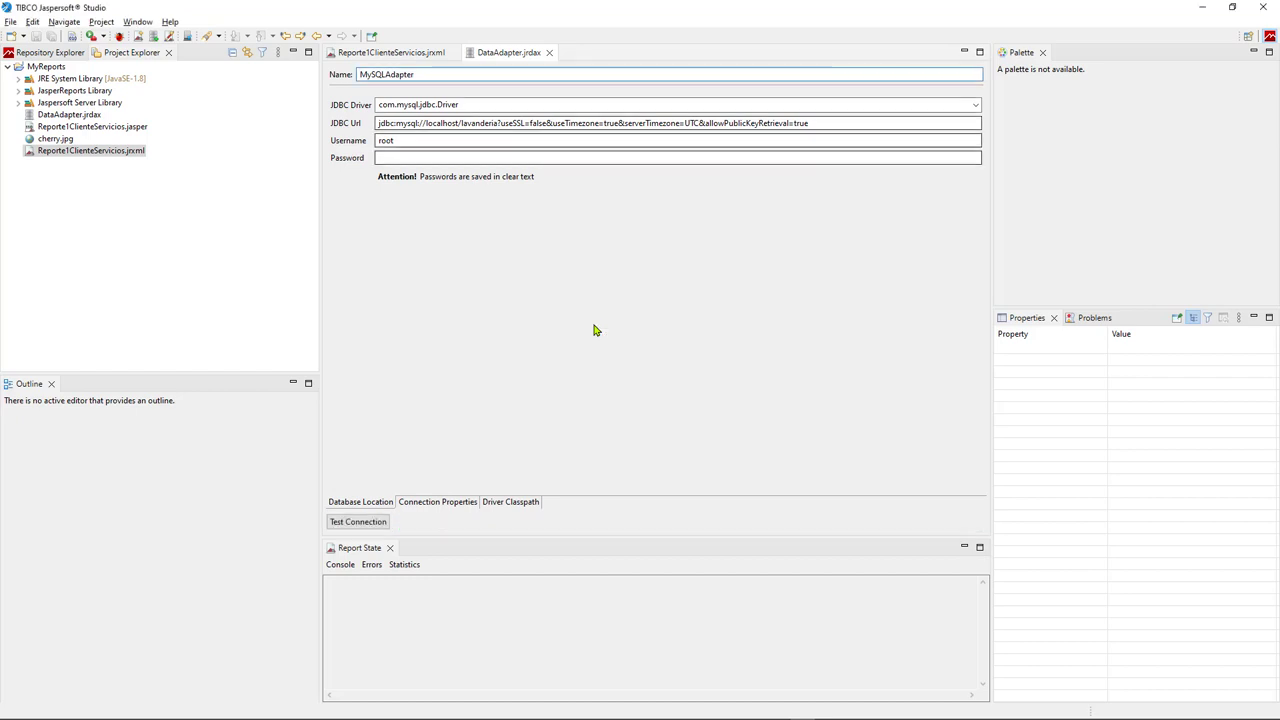
key(ctrl+Page_Up)
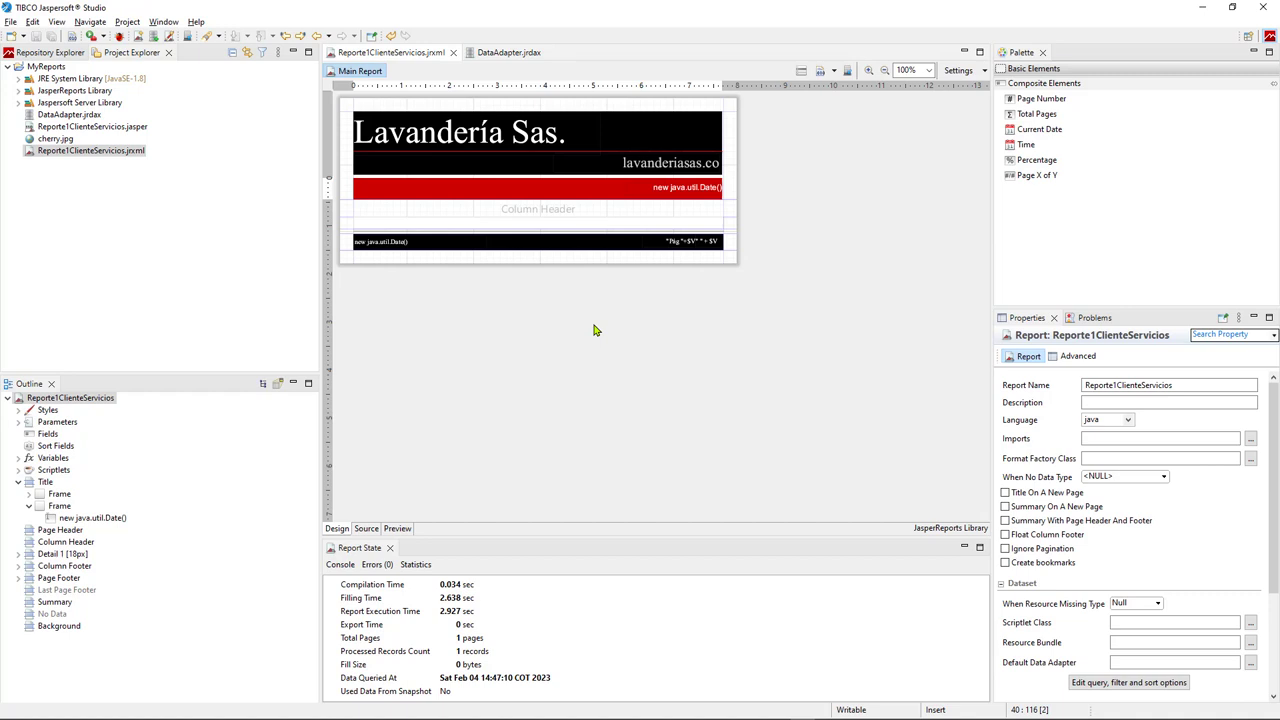
key(alt+Tab)
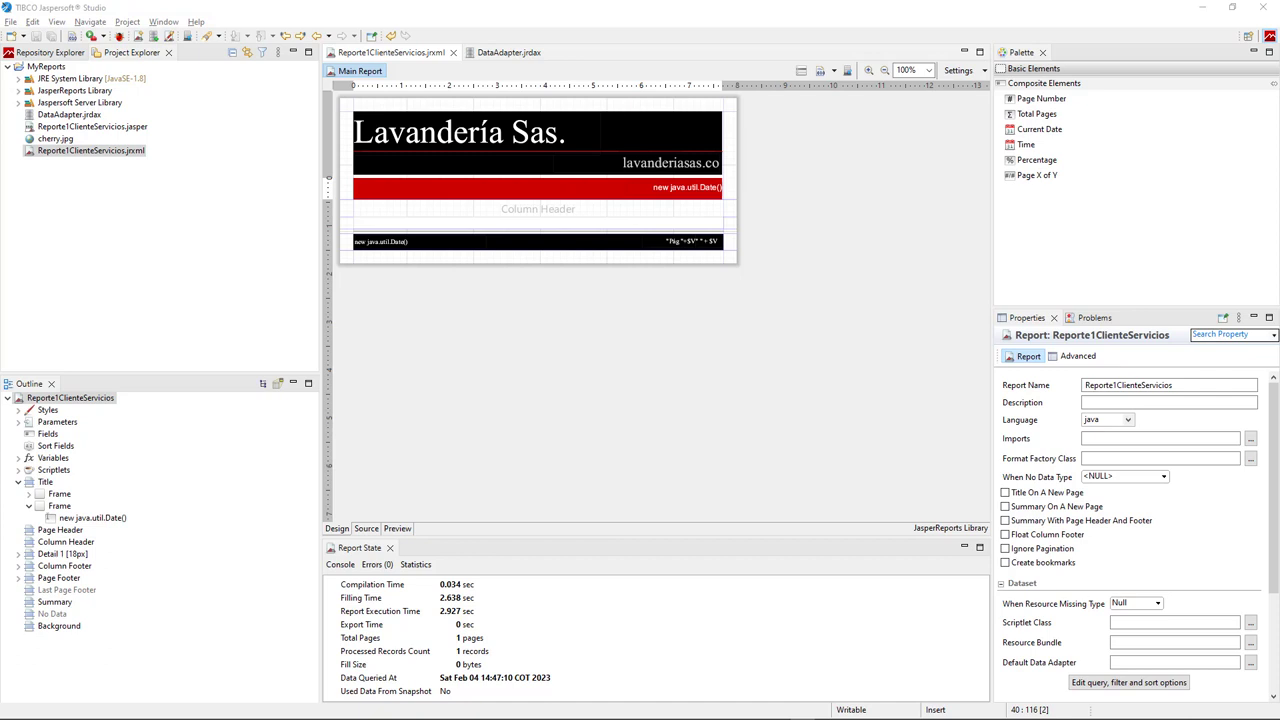
click(868, 357)
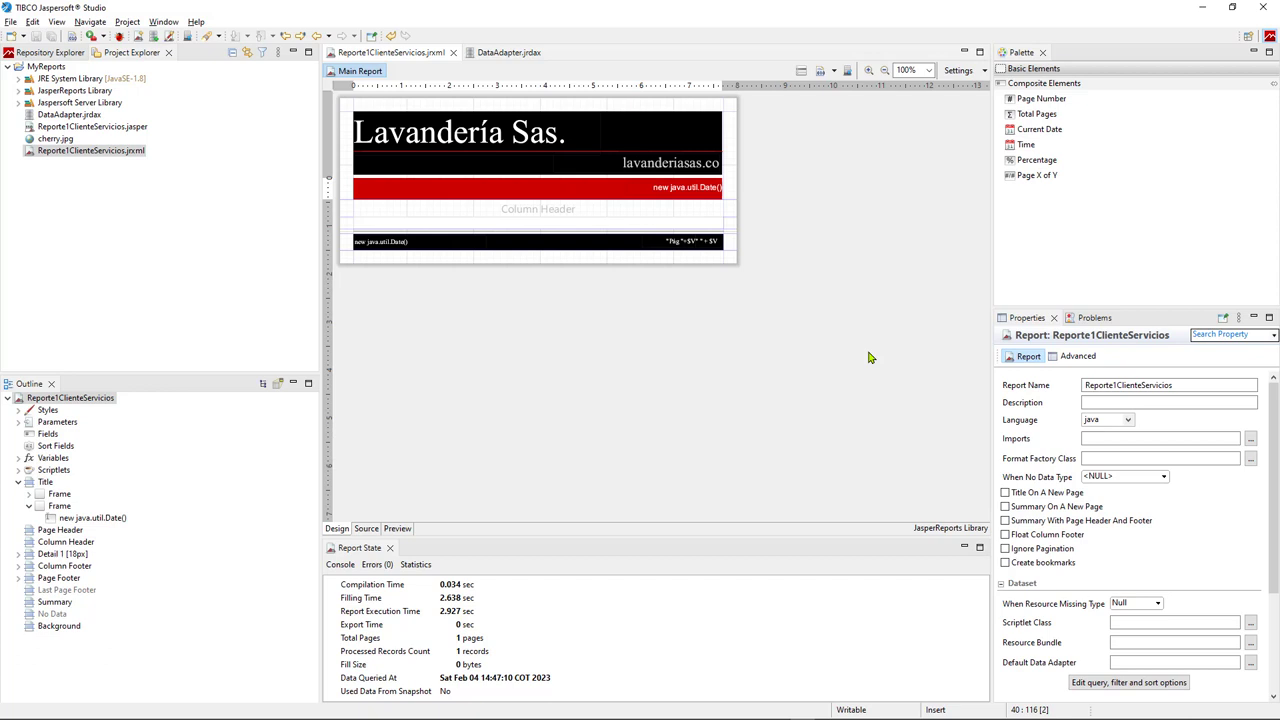
key(alt+Tab)
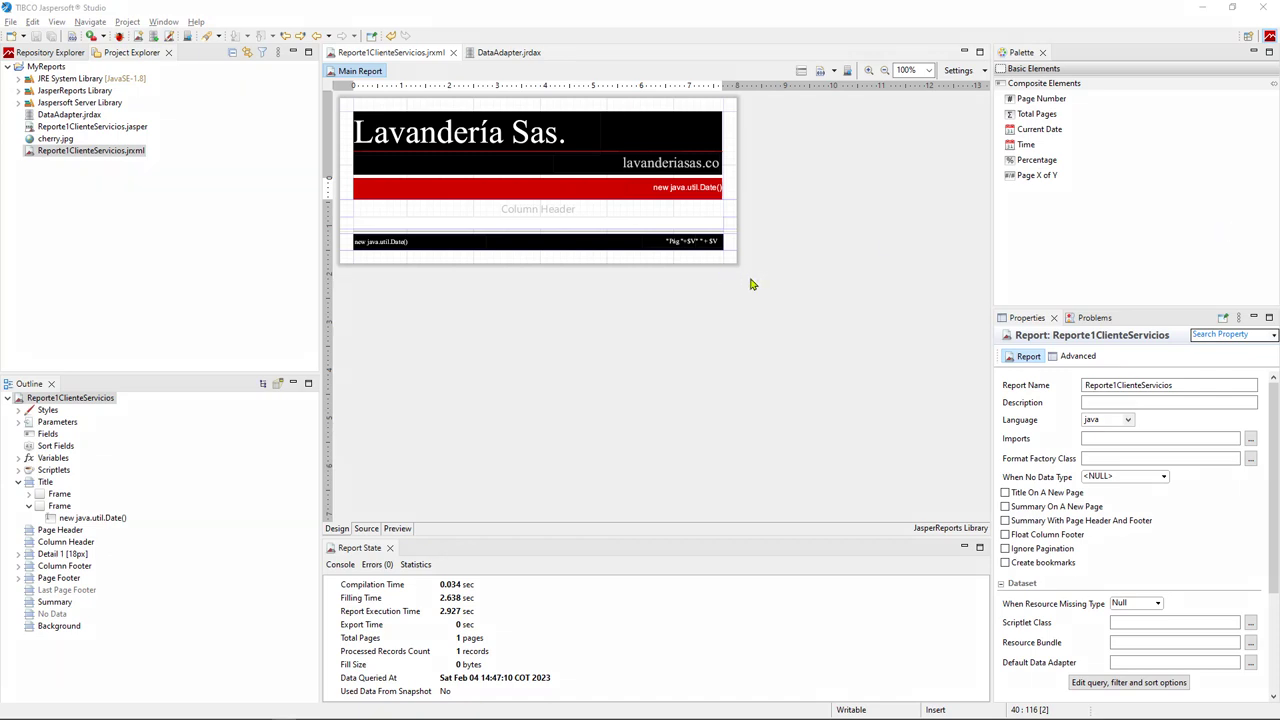
Step: Paste the cliente–servicio SELECT query as an on-screen annotation and break it into five lines, starting new ones at cliente.tipo_documento_id, FROM and GROUP BY
click(556, 355)
key(ctrl+v)
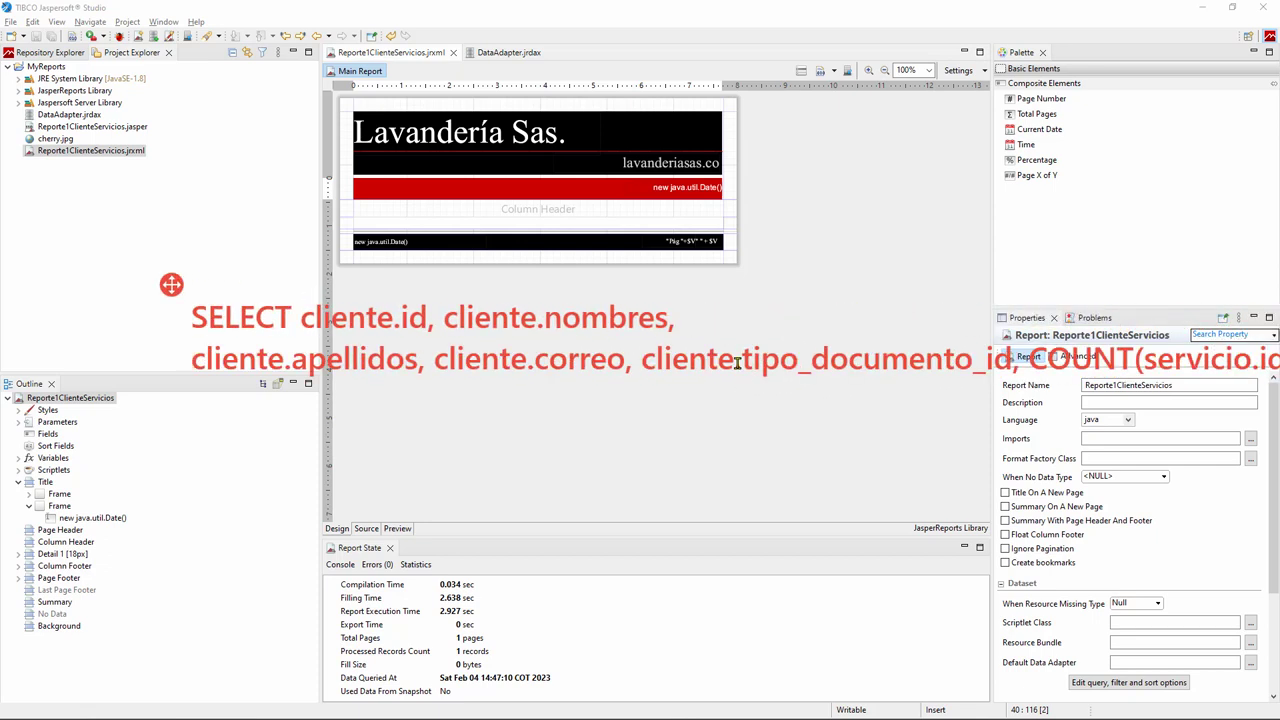
key(Right)
key(Right)
key(Return)
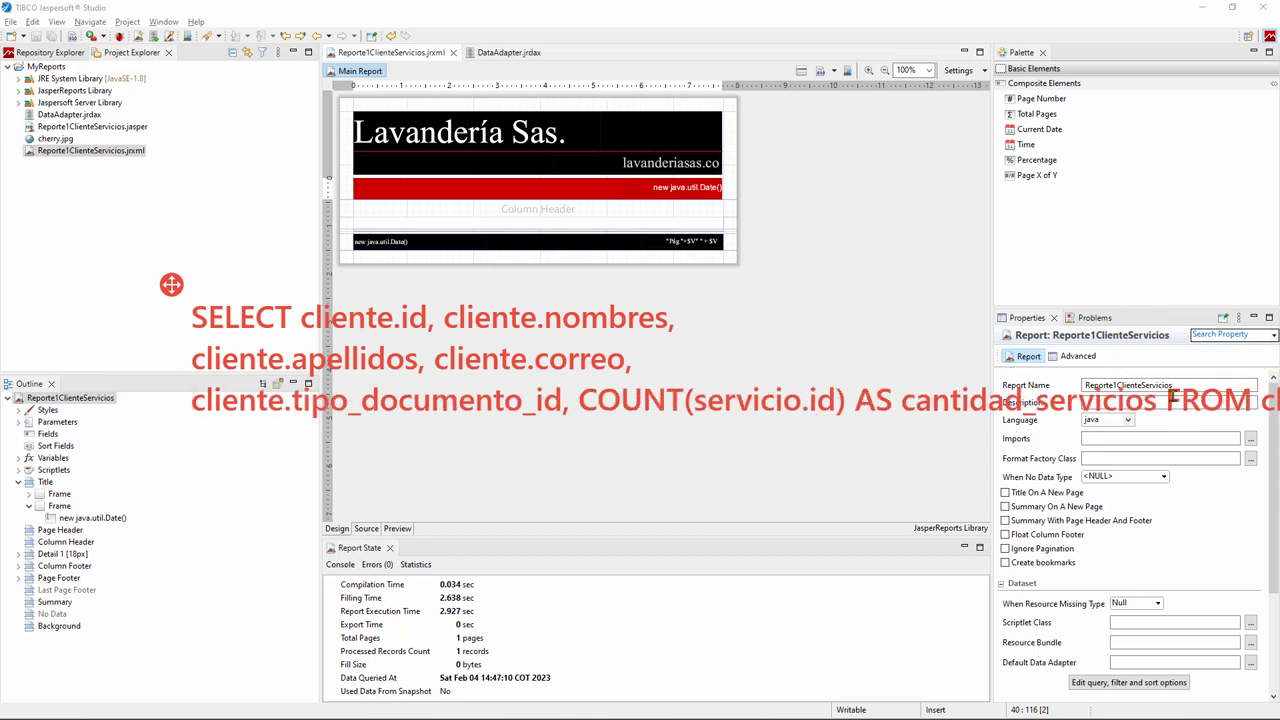
key(Return)
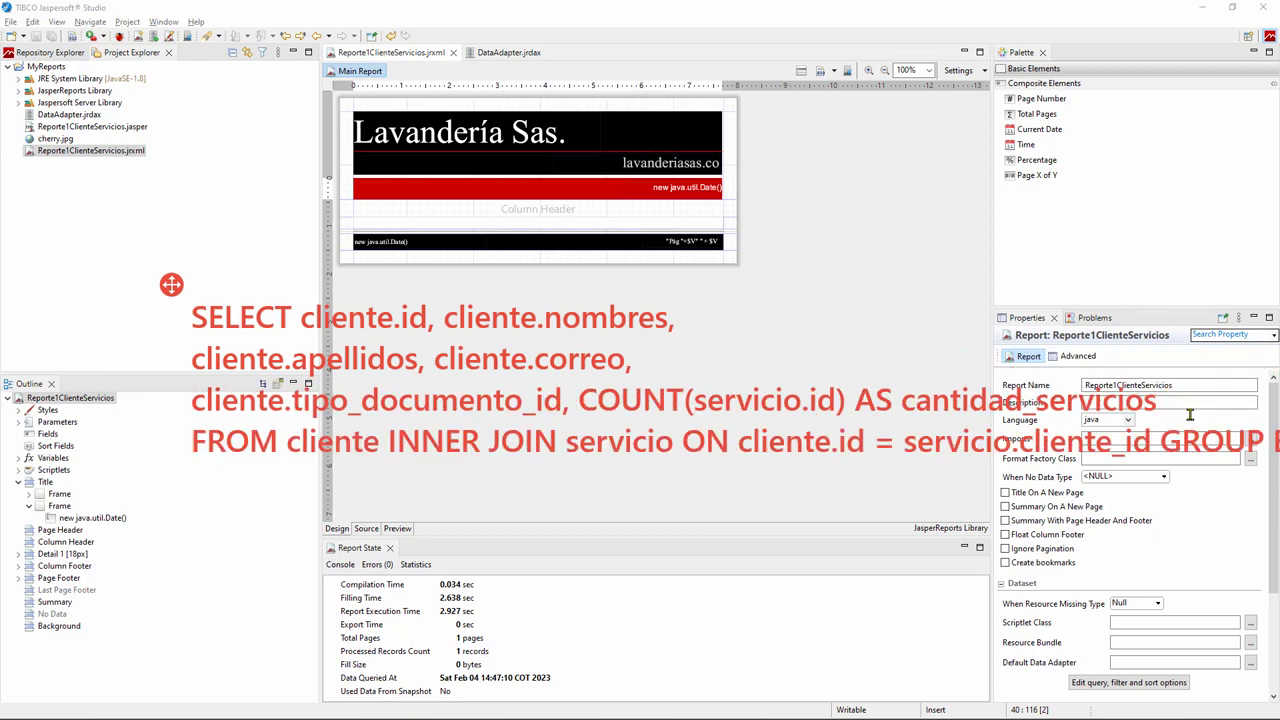
click(1156, 441)
key(Return)
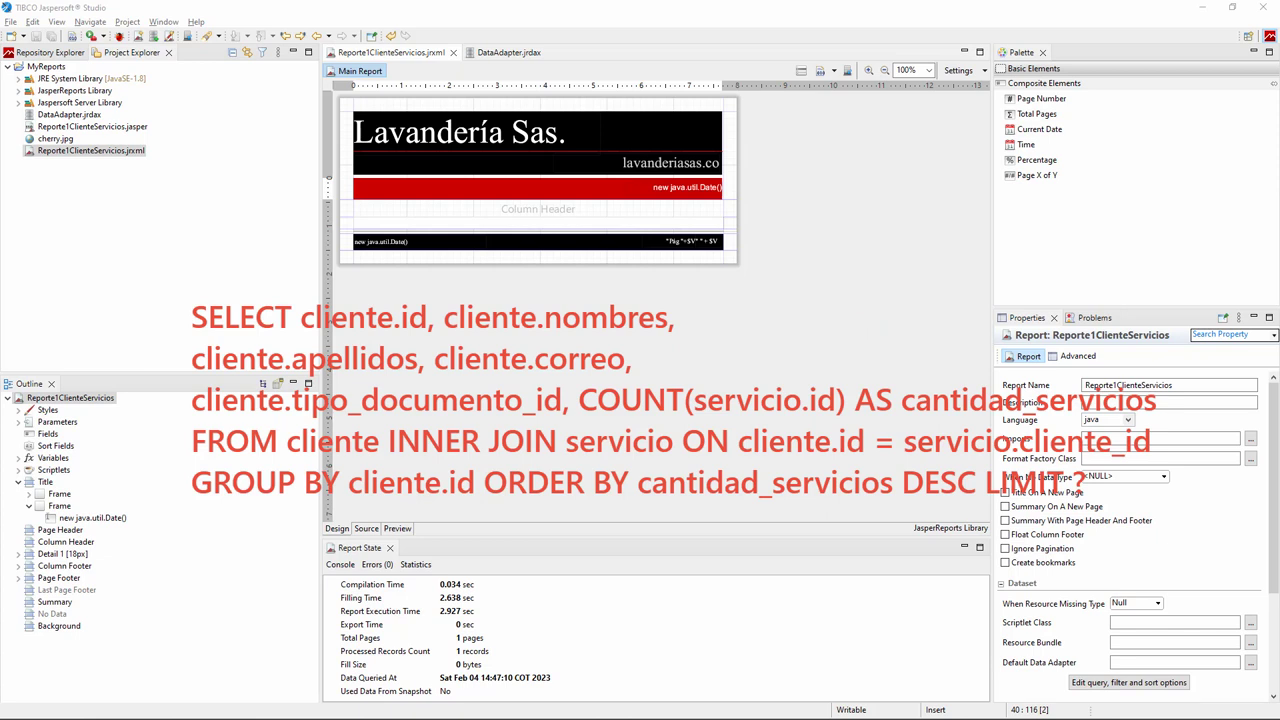
mouse_move(1102, 462)
mouse_down()
mouse_move(1068, 468)
mouse_move(1093, 506)
mouse_move(1100, 462)
mouse_up()
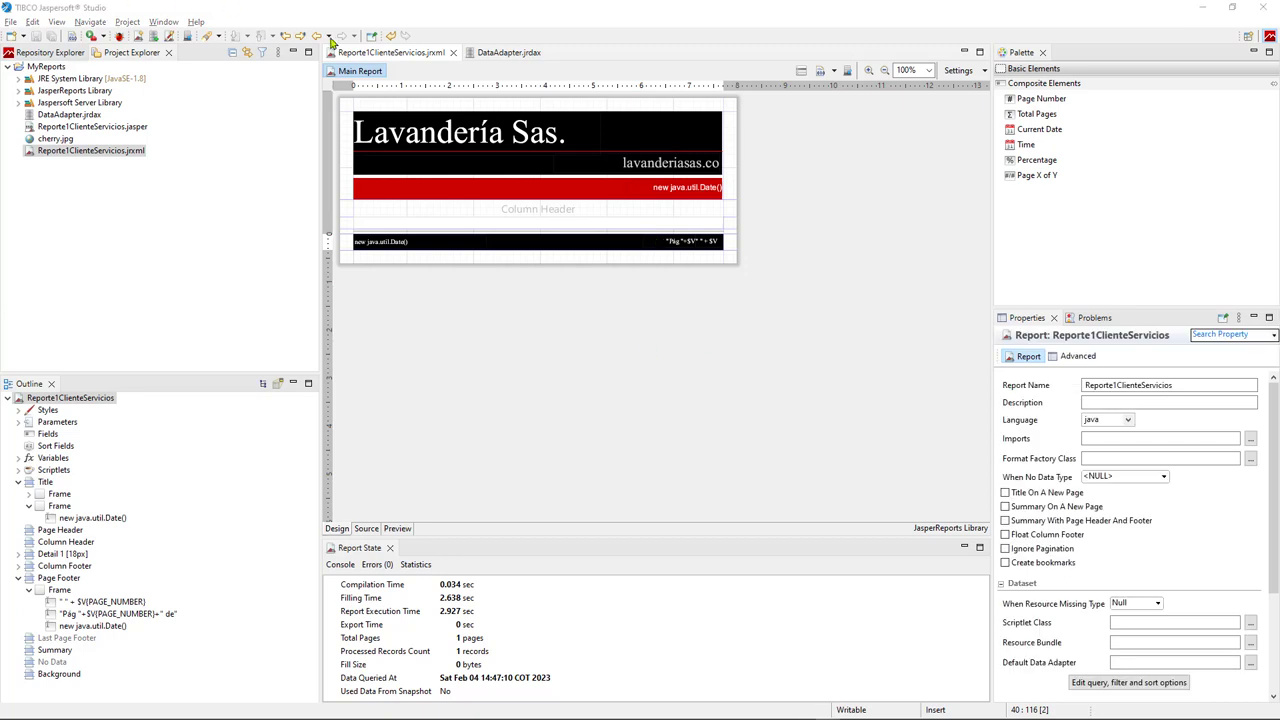
click(672, 88)
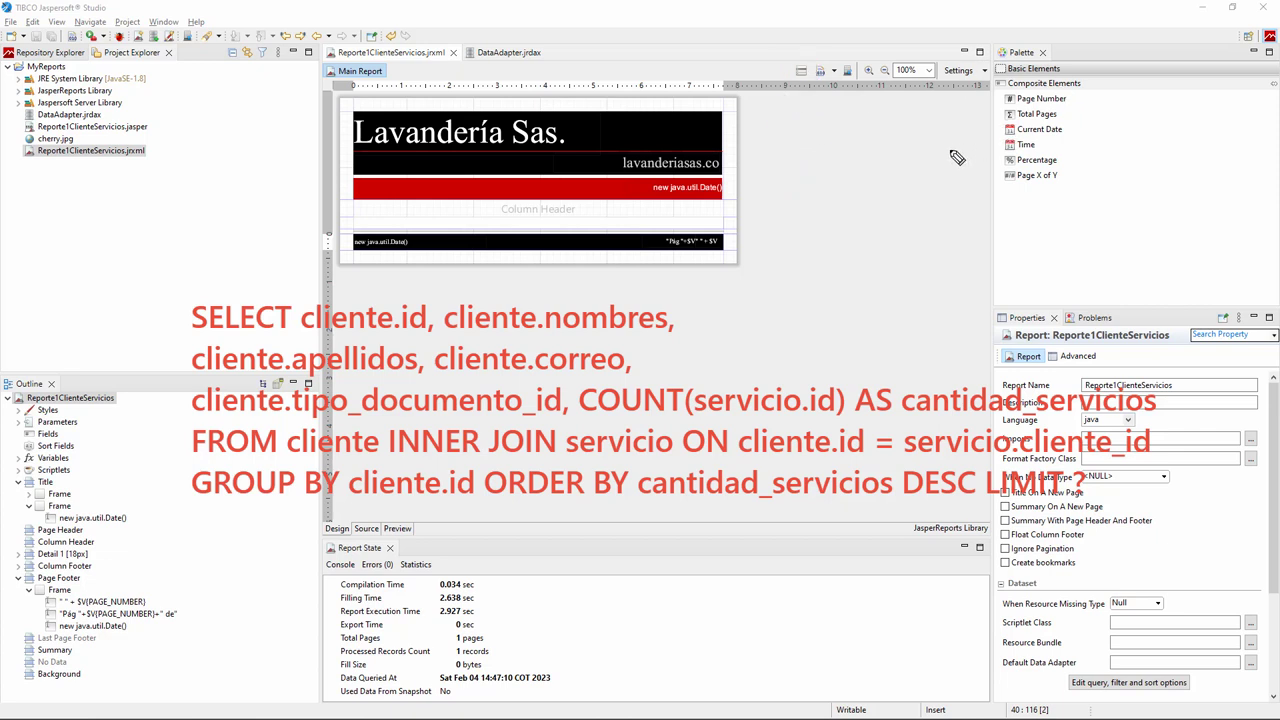
Step: Open the report's Dataset and Query Dialog and set MySQLAdapter - [DataAdapter.jrdax] as its data adapter
click(802, 74)
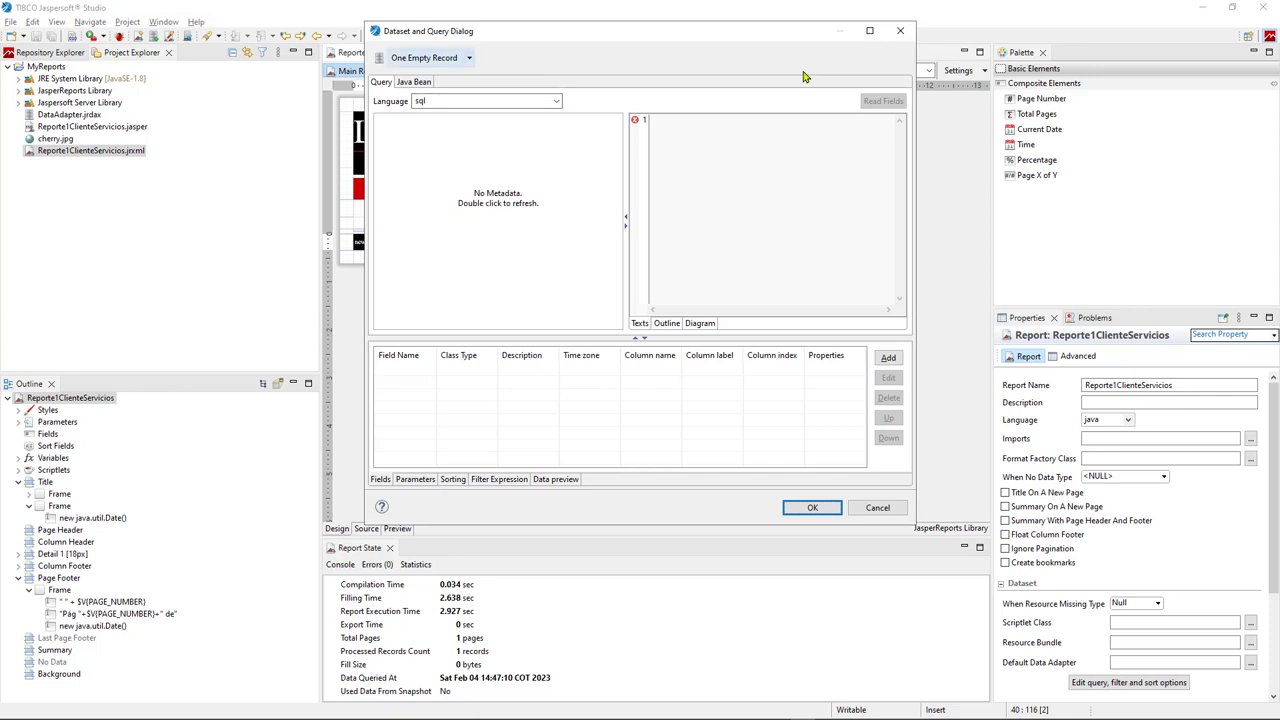
key(space)
key(Down)
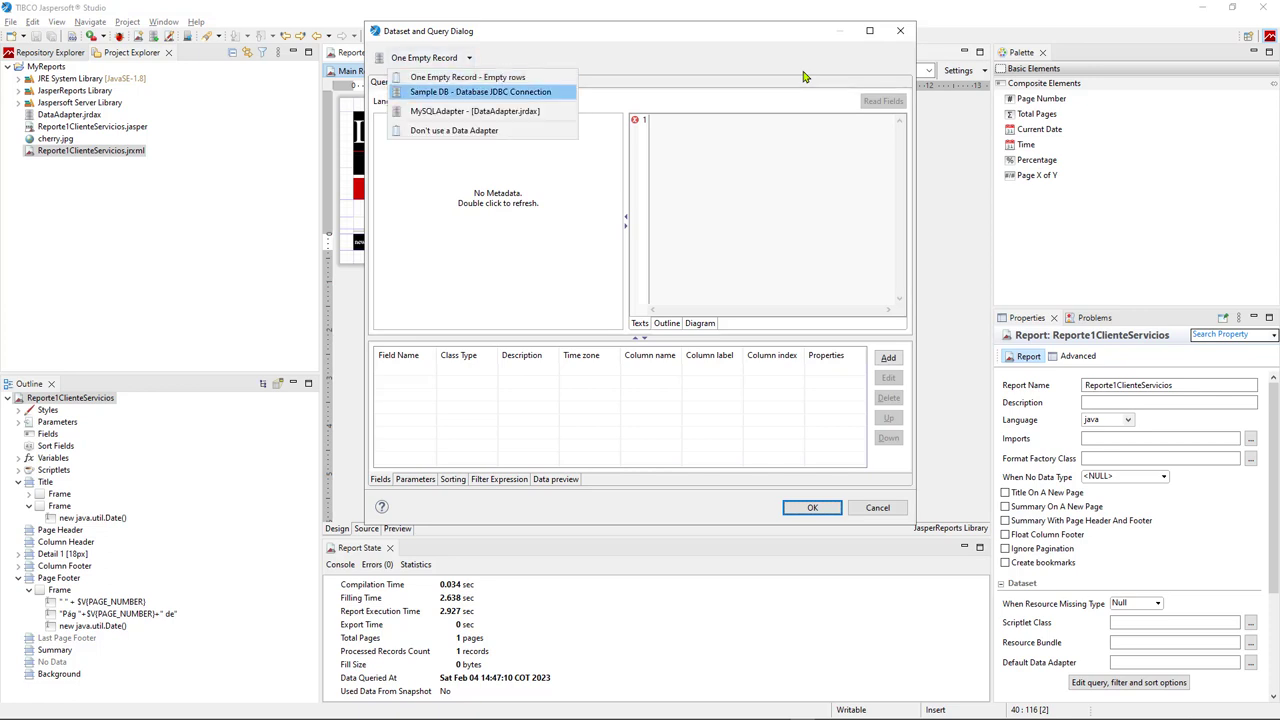
key(Down)
key(Down)
key(Up)
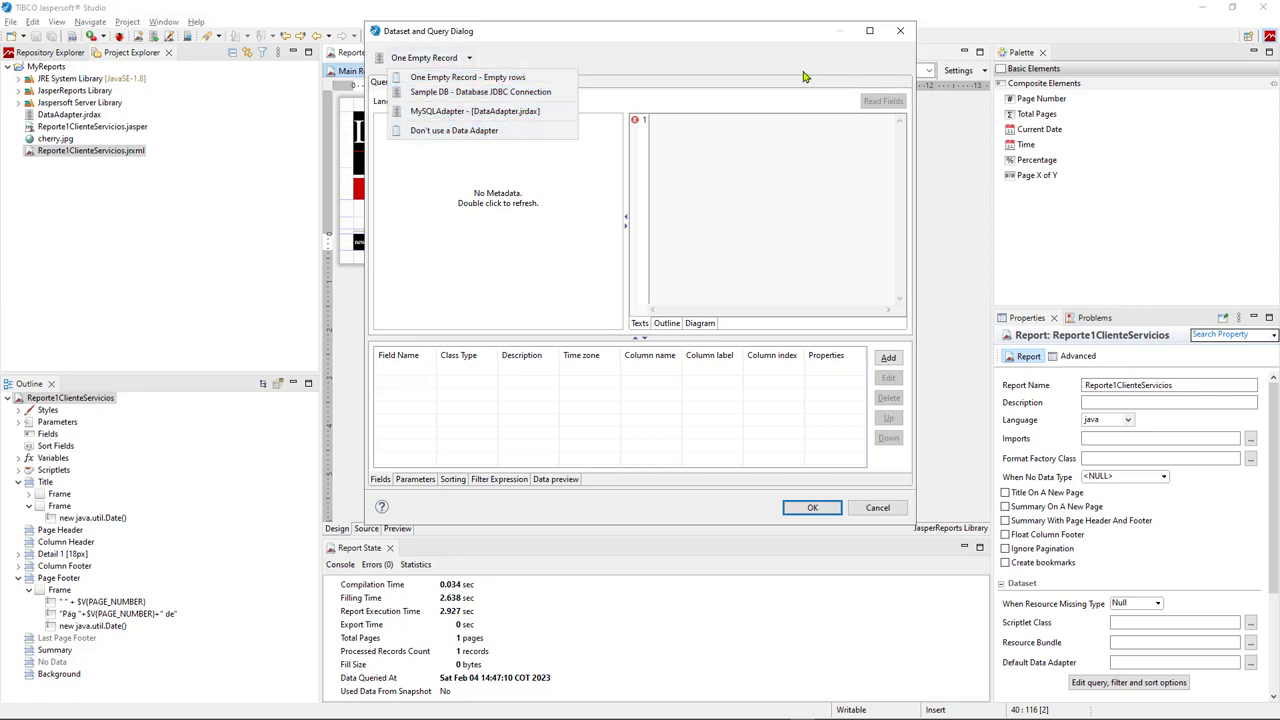
key(Return)
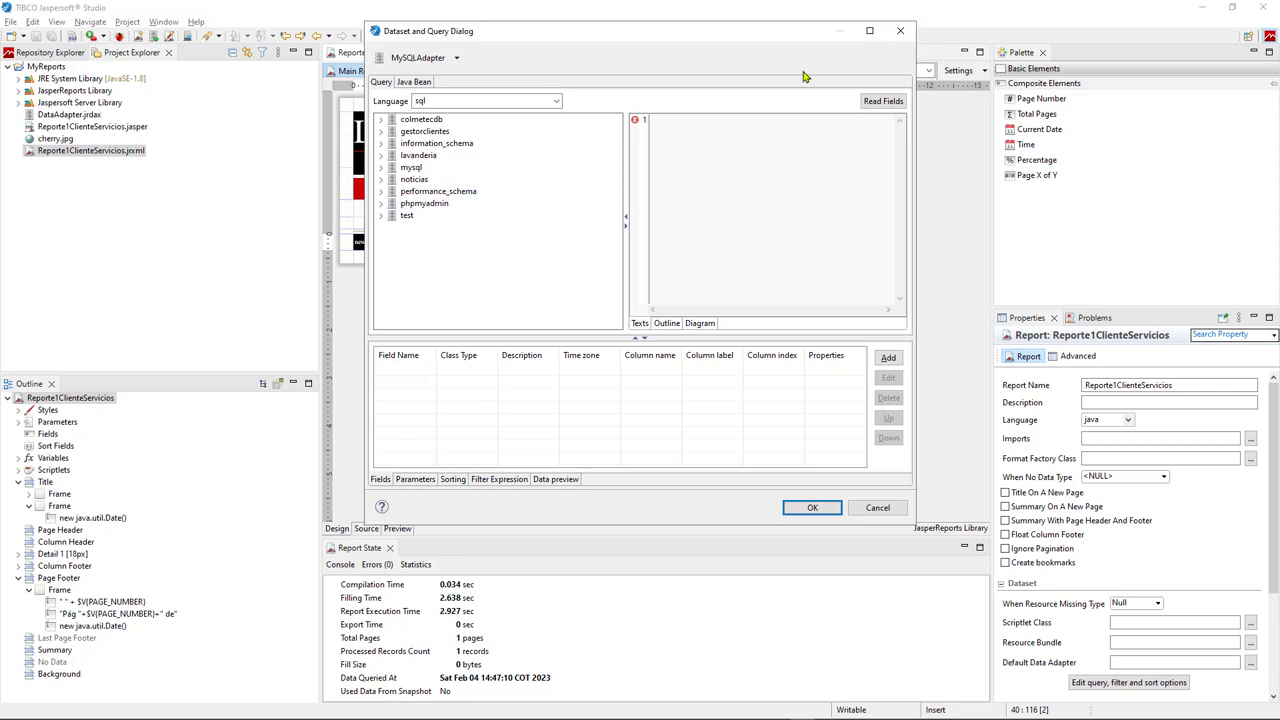
Step: Expand the tables of the lavanderia database, examine the list and select the rol table
click(418, 155)
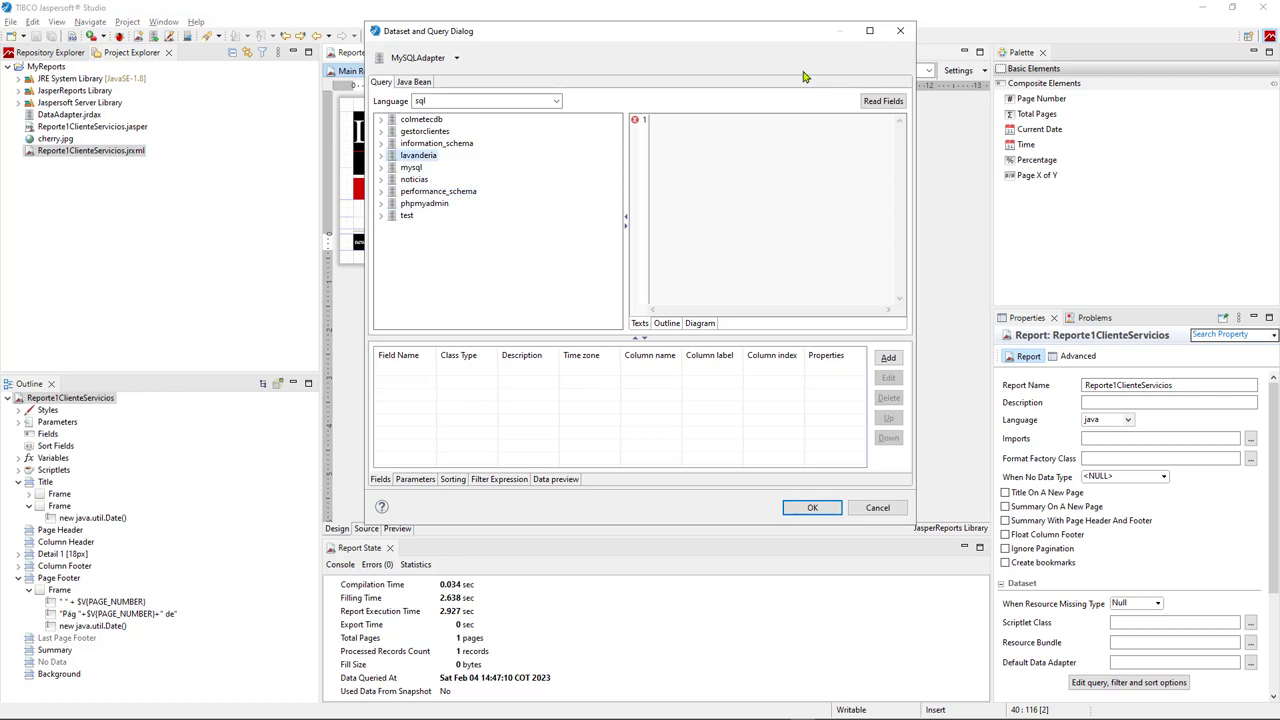
key(Right)
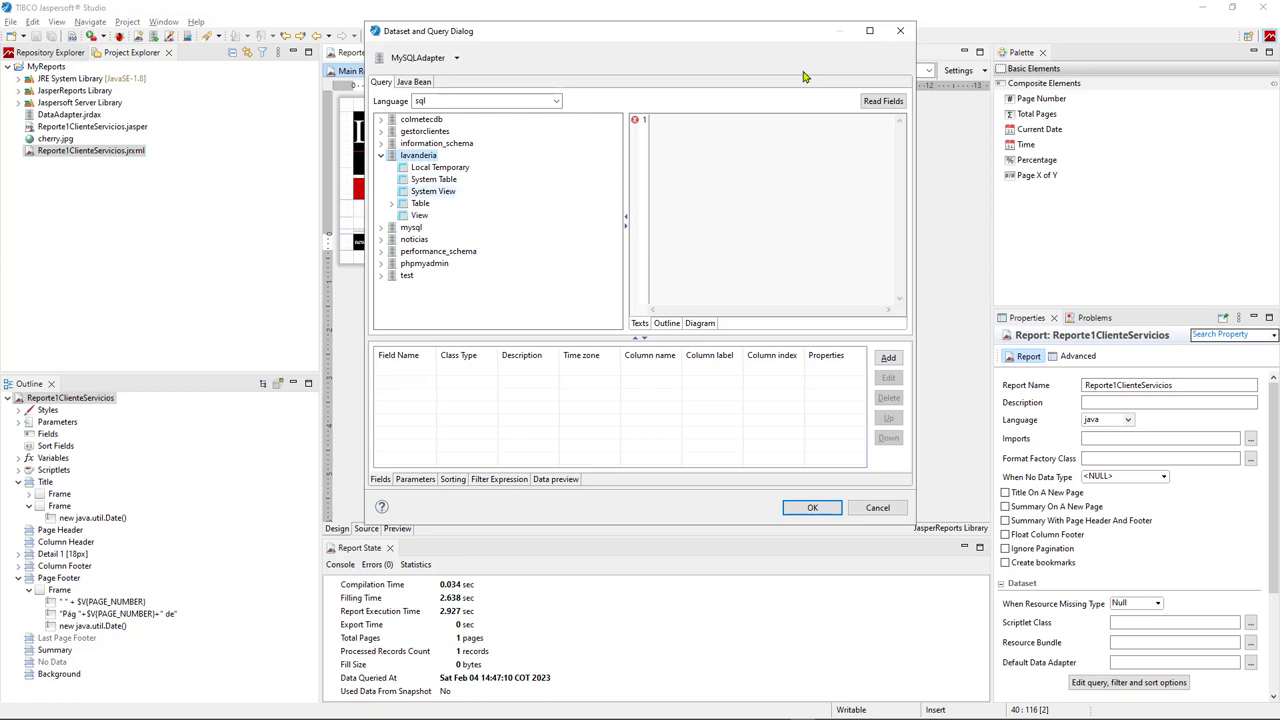
click(391, 203)
click(436, 215)
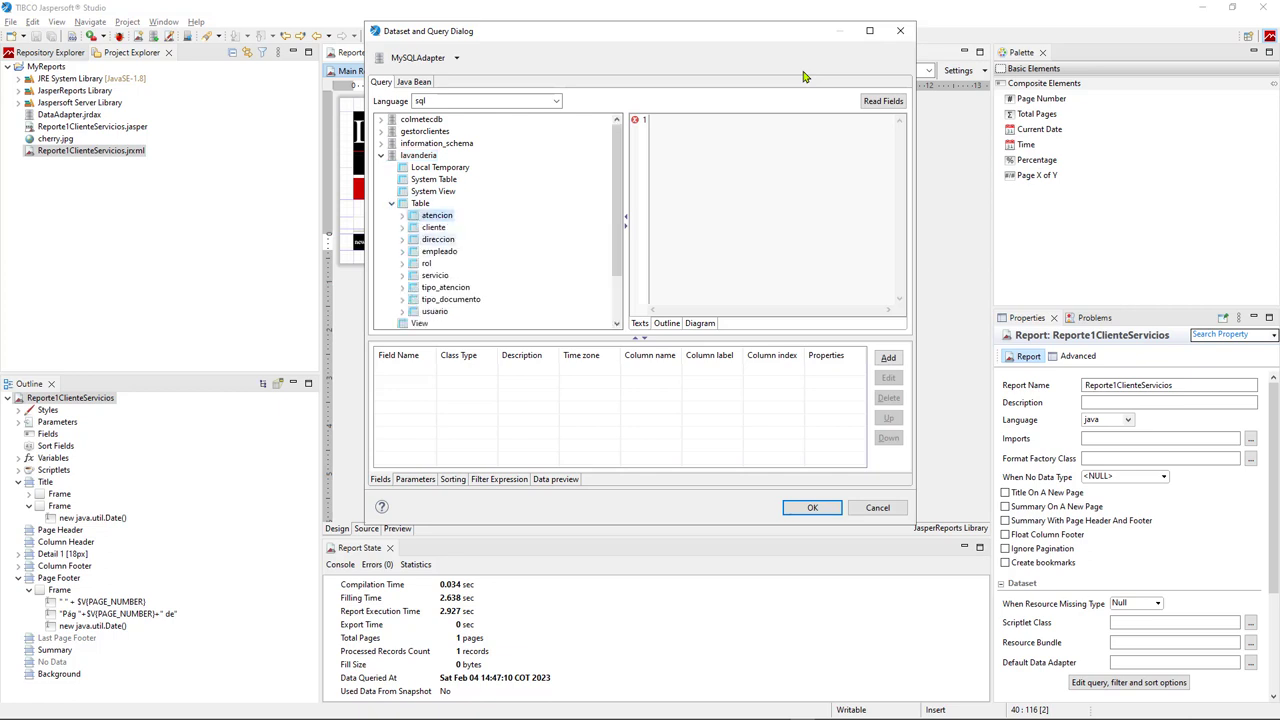
key(Down)
key(Down)
key(Down)
key(Down)
key(Down)
key(Down)
key(Down)
key(Down)
key(Down)
key(Up)
key(Up)
key(Up)
key(Up)
key(Up)
key(Up)
key(Up)
key(Up)
key(Up)
key(Up)
key(Down)
key(Down)
key(Down)
key(Up)
key(Down)
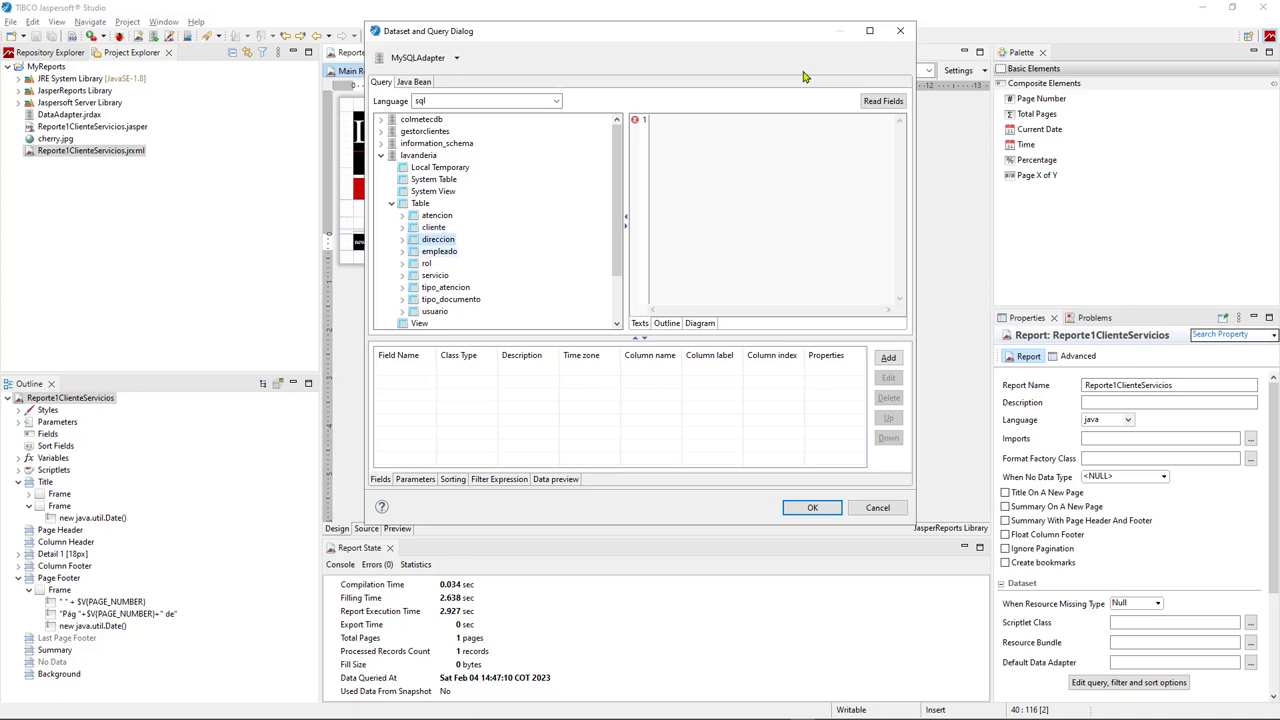
key(Down)
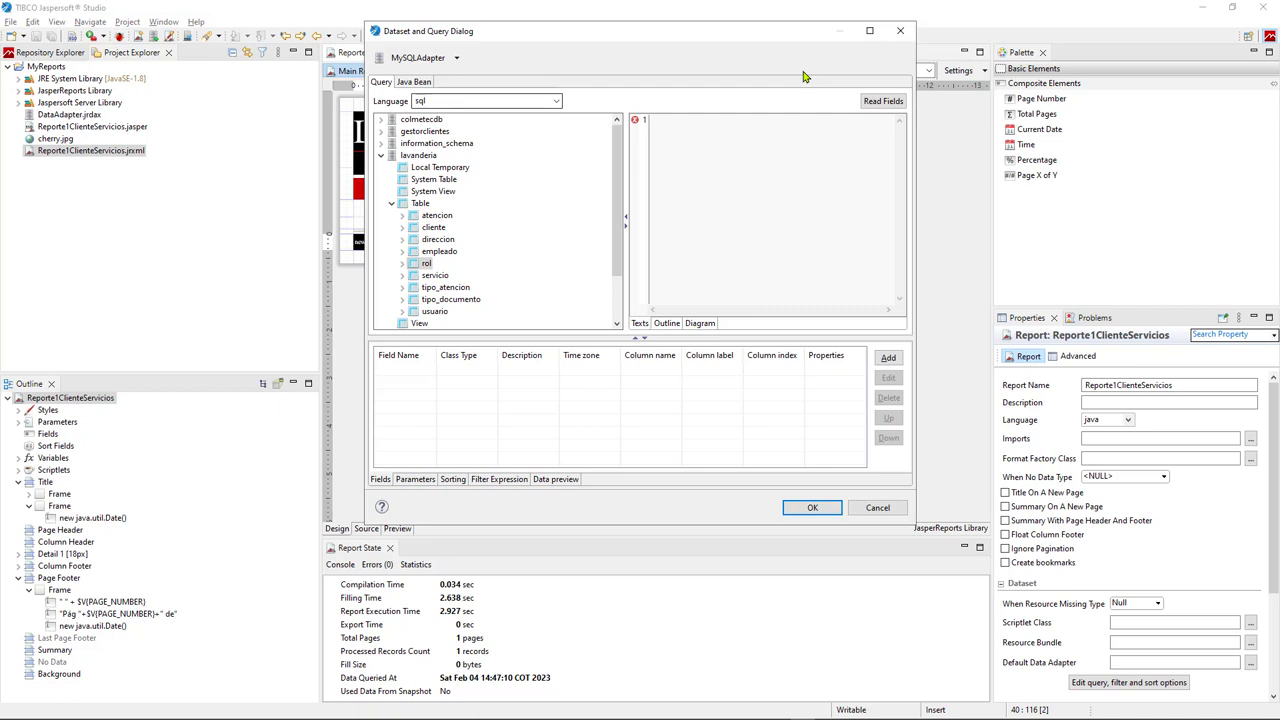
Step: Examine the available query languages for the dataset and choose sql
key(alt+Down)
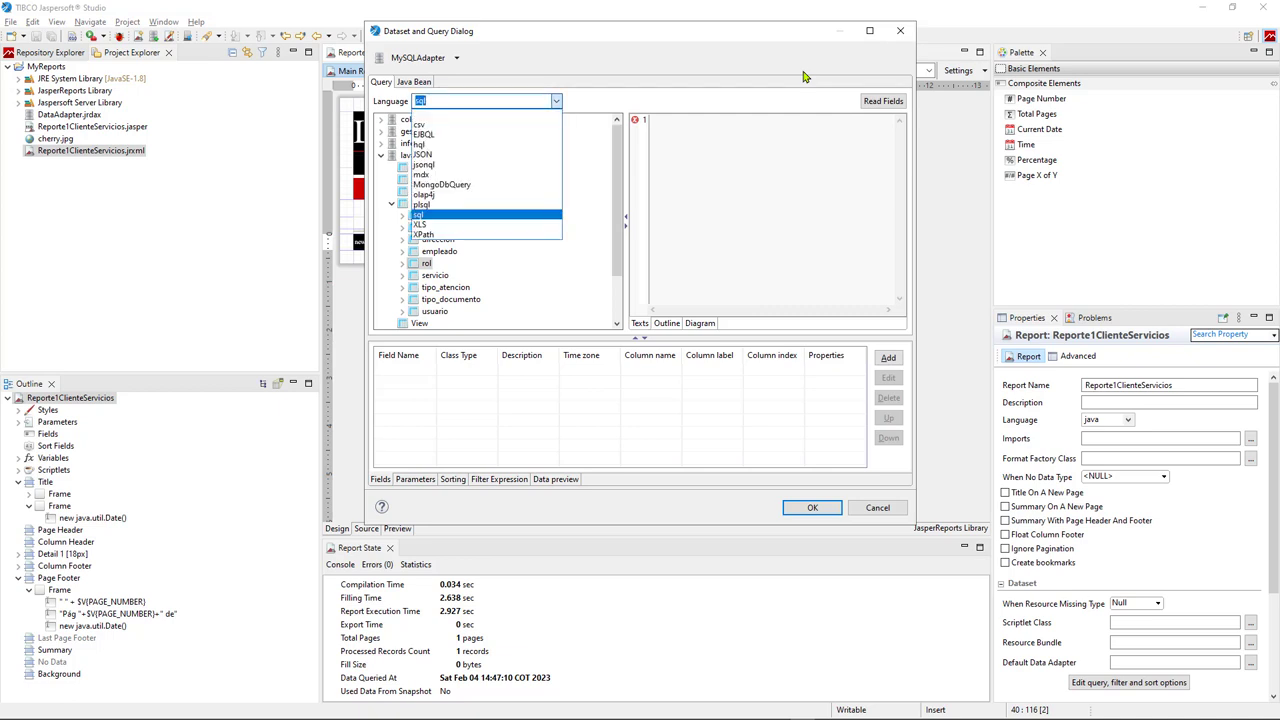
key(Home)
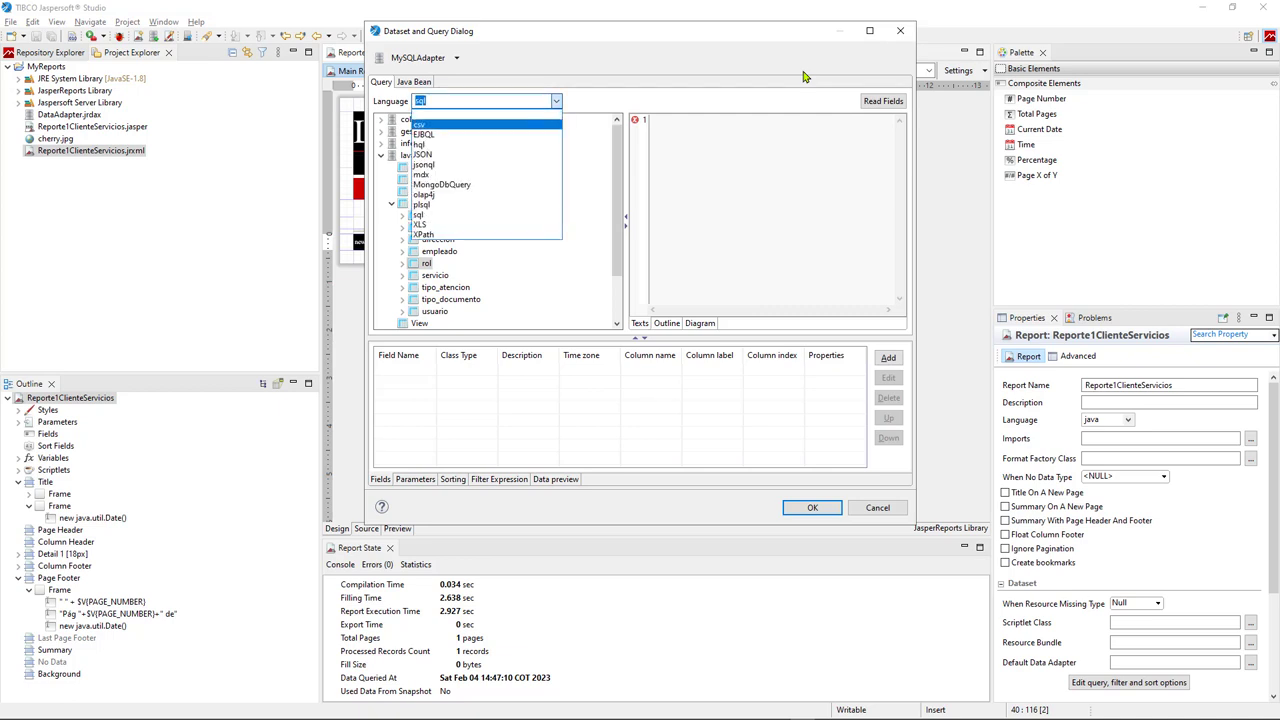
key(Down)
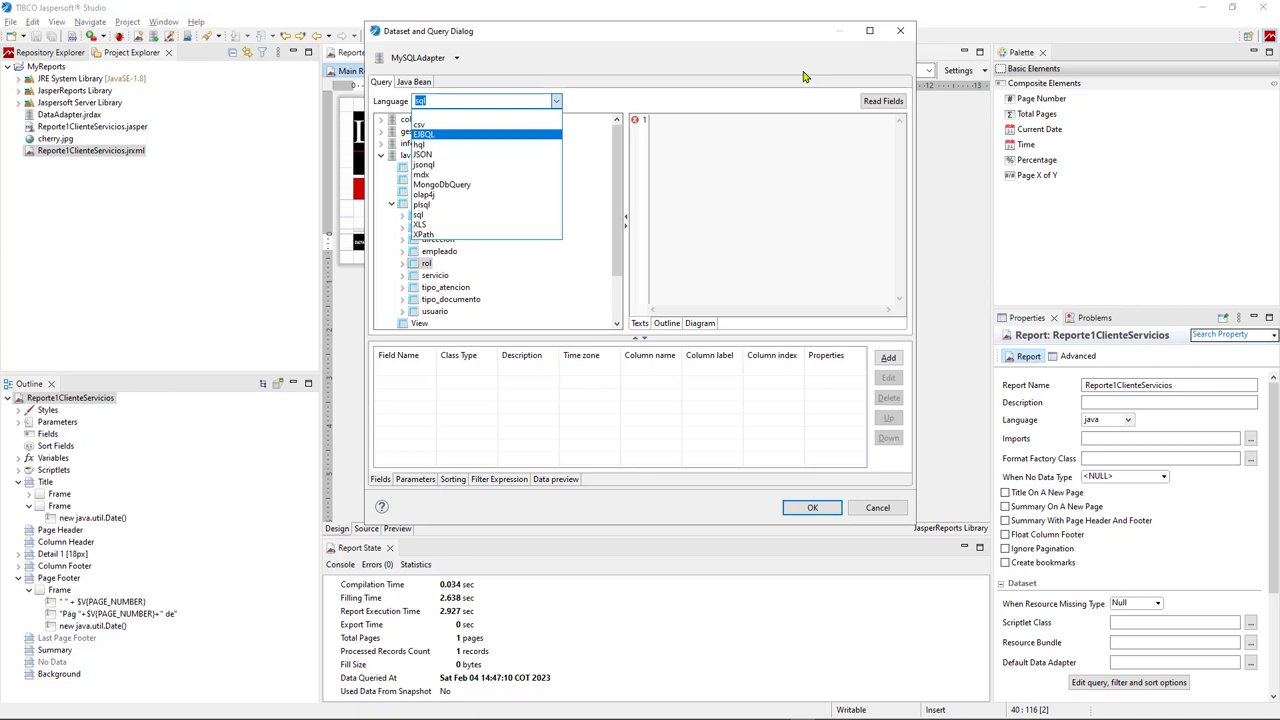
key(Down)
key(Down)
key(Down)
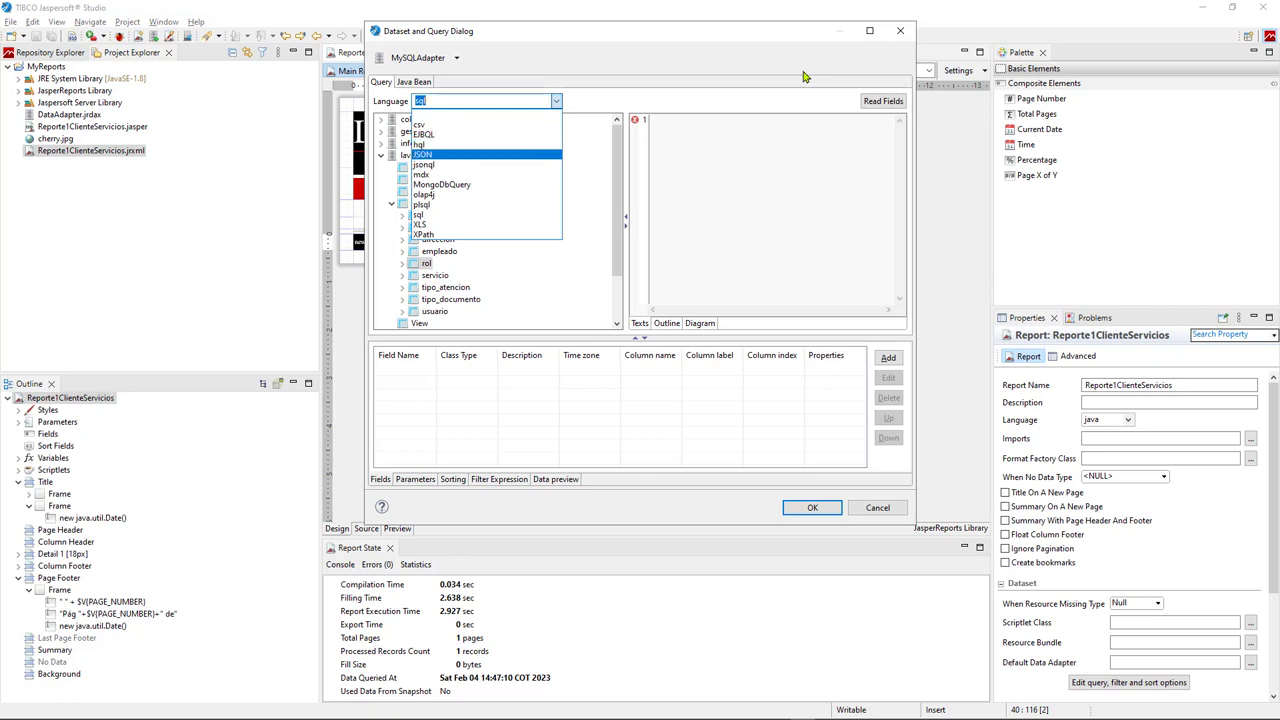
key(Down)
key(Down)
key(Down)
key(Down)
key(Down)
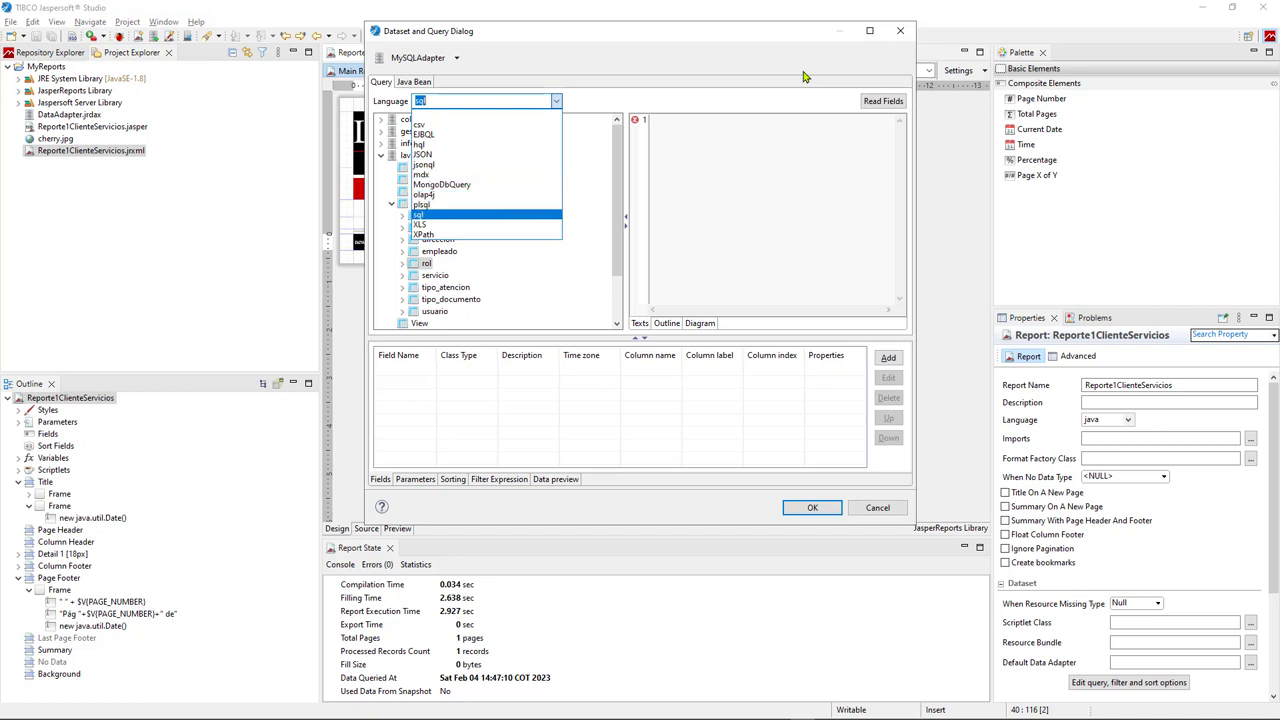
key(Up)
key(Up)
key(Up)
key(Up)
key(Up)
key(Down)
key(Down)
key(Down)
key(Down)
key(Down)
key(Down)
key(Down)
key(Up)
key(Up)
key(Up)
key(Up)
key(Up)
key(Down)
key(Down)
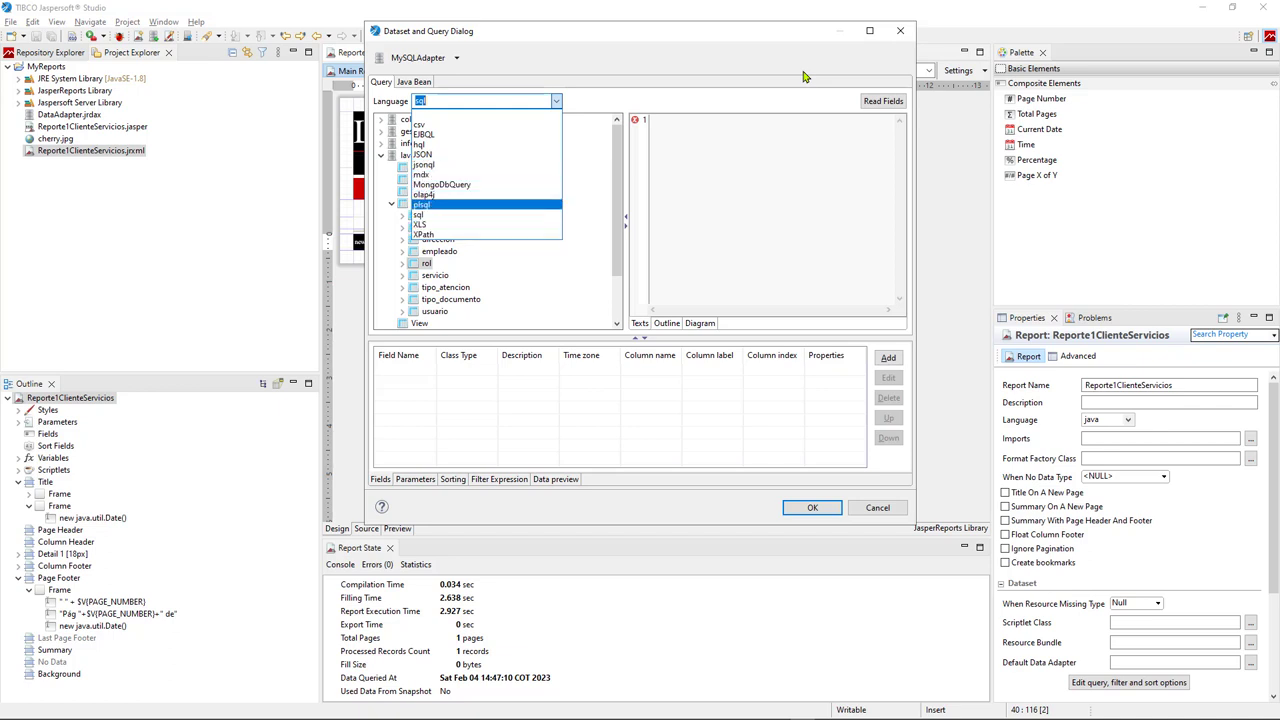
key(Down)
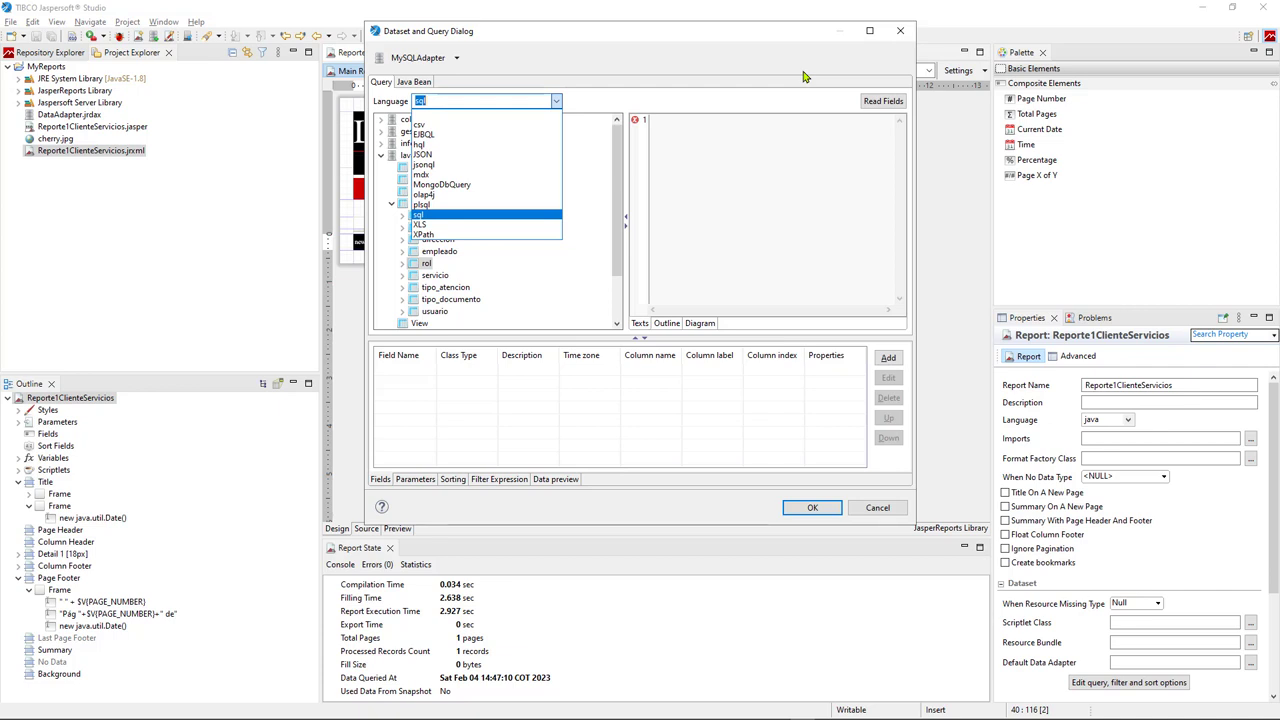
key(Return)
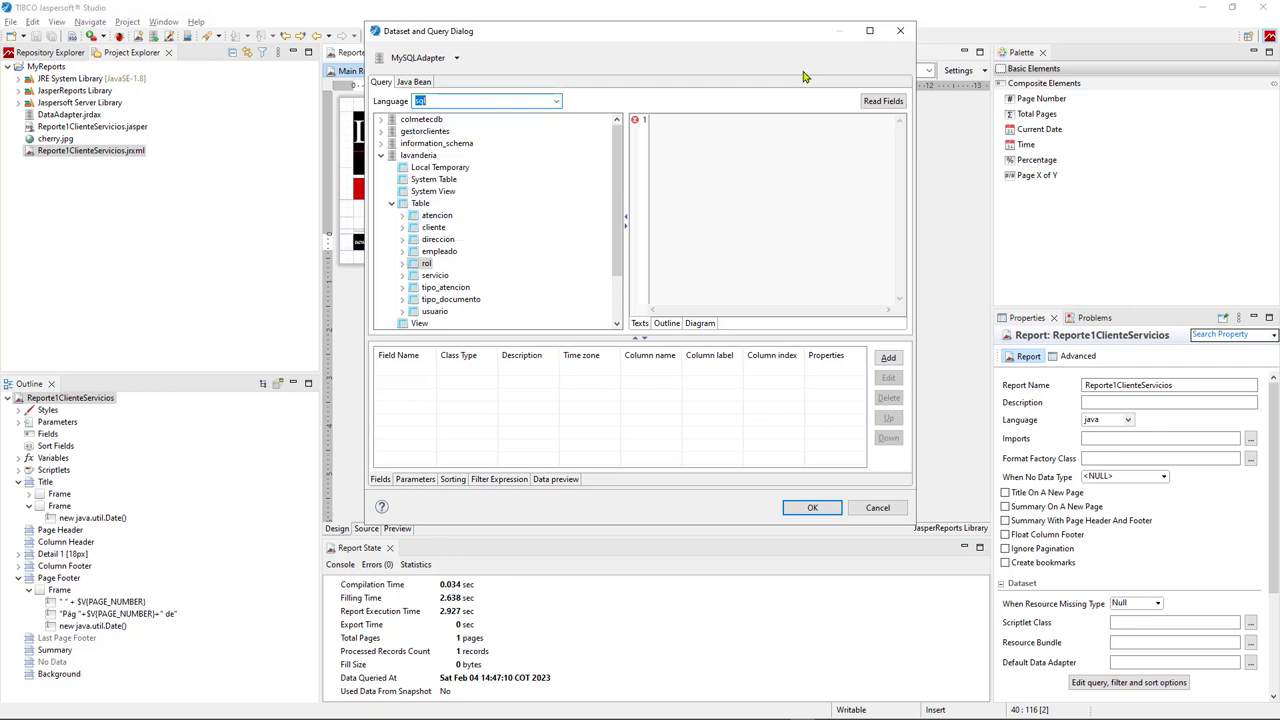
key(Tab)
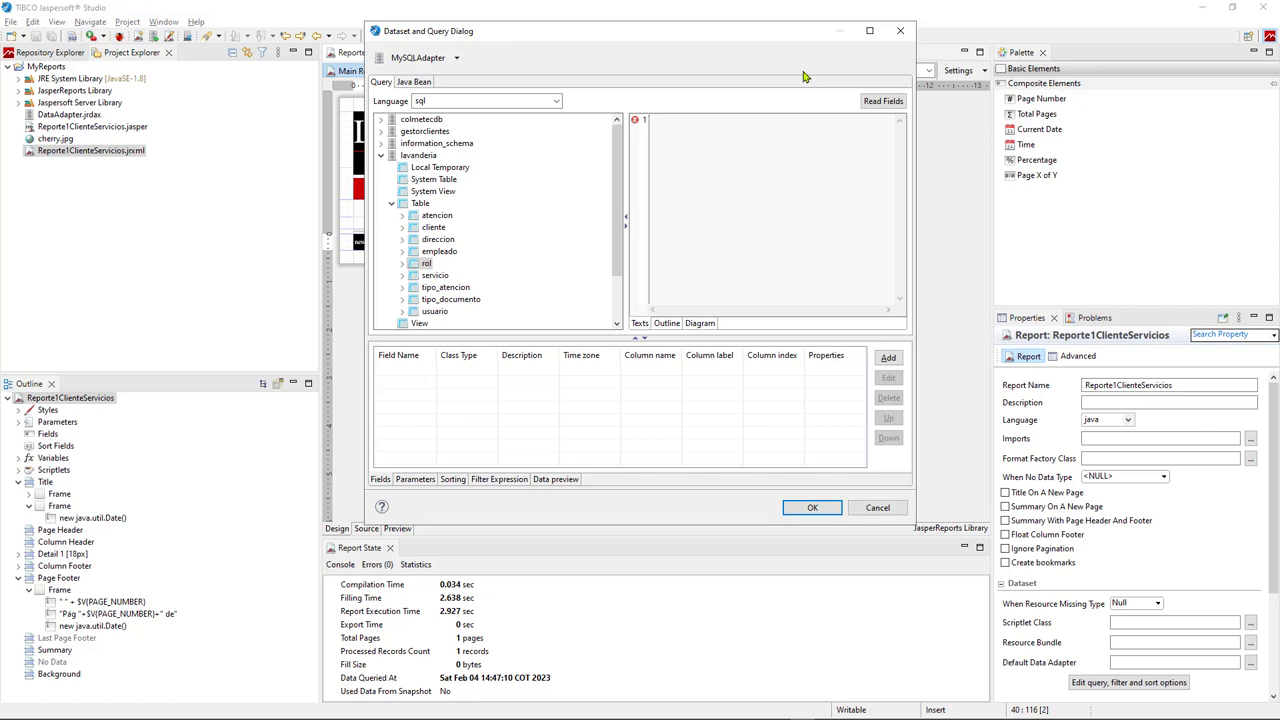
Step: Insert the rol table into the query text and complete the statement as SELECT * FROM lavanderia.rol
drag(426, 263, 760, 170)
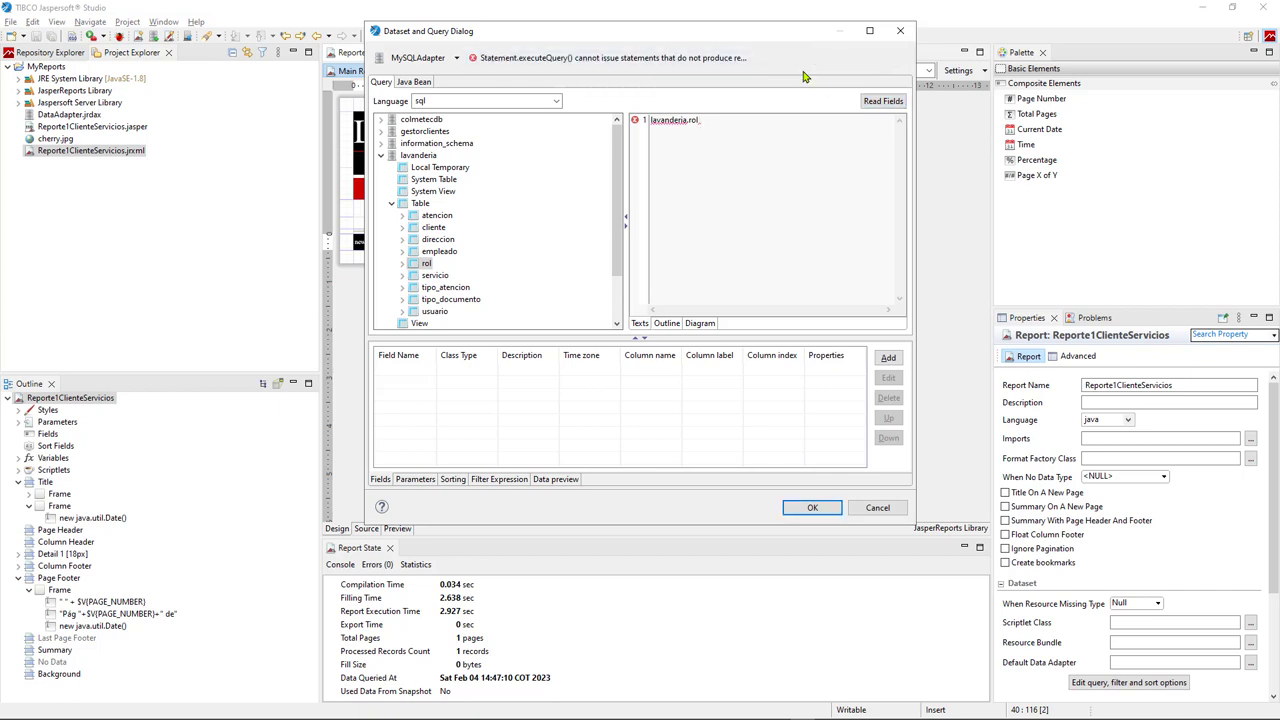
key(Home)
text(SELECT * FROM)
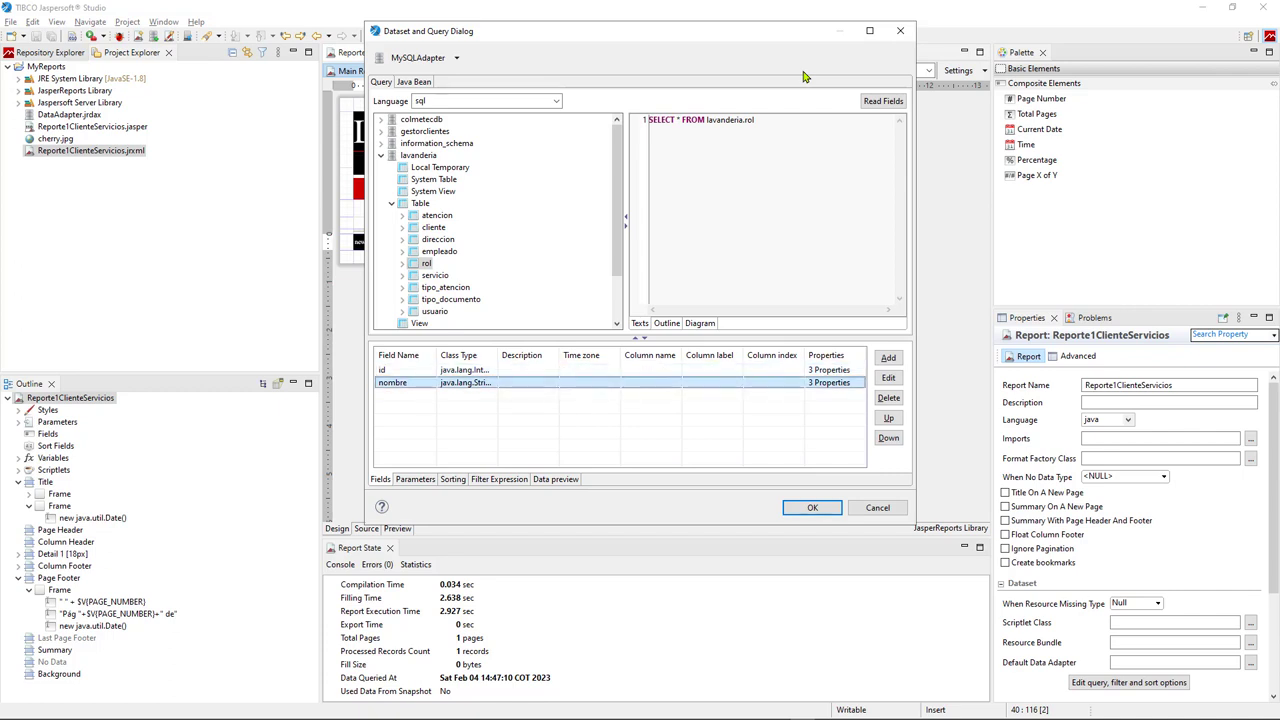
Step: Replace the query with the copied cliente statement grouped by cliente.id and ordered by cantidad_servicios DESC, set LIMIT 10 and read its fields
key(alt+Tab)
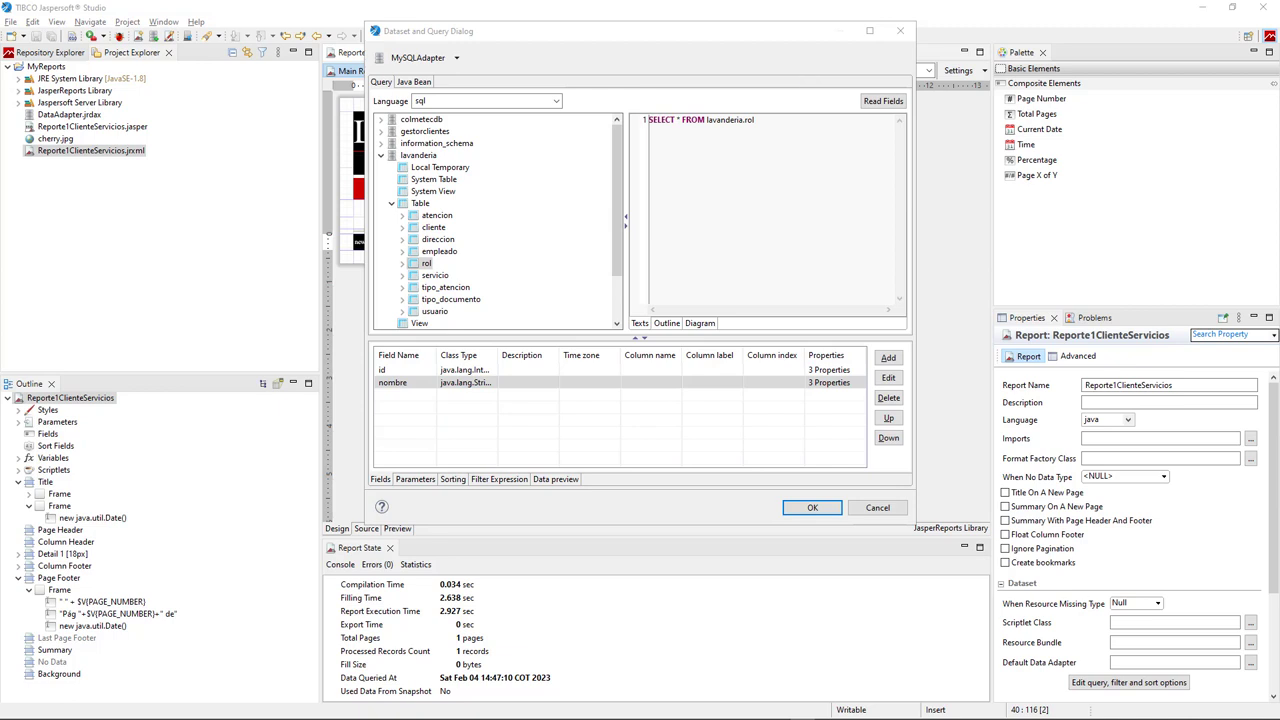
click(706, 177)
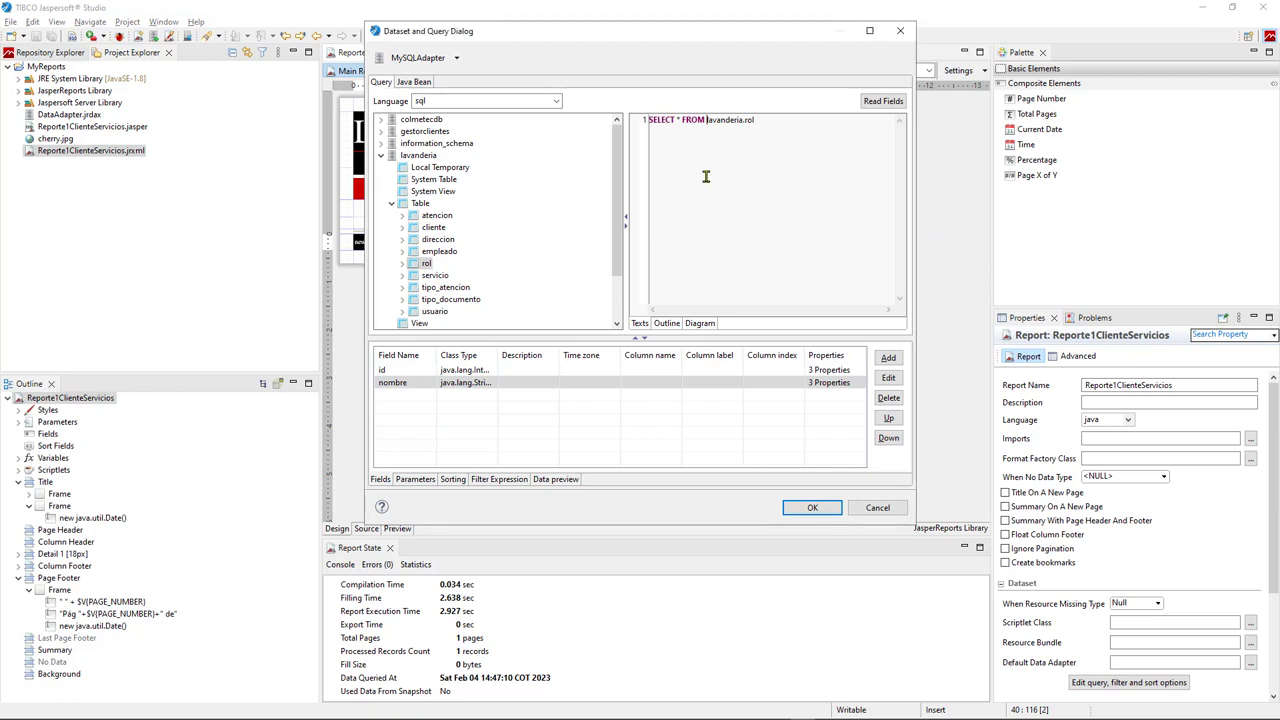
key(ctrl+a)
key(ctrl+v)
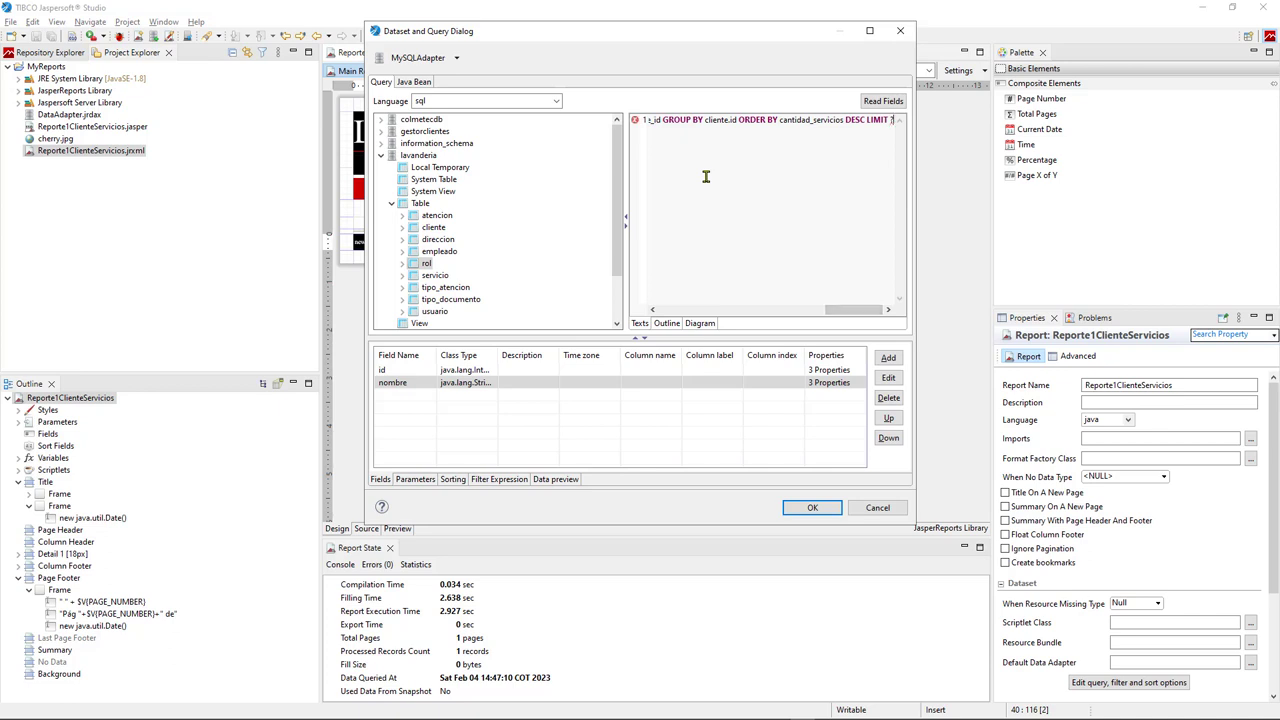
key(BackSpace)
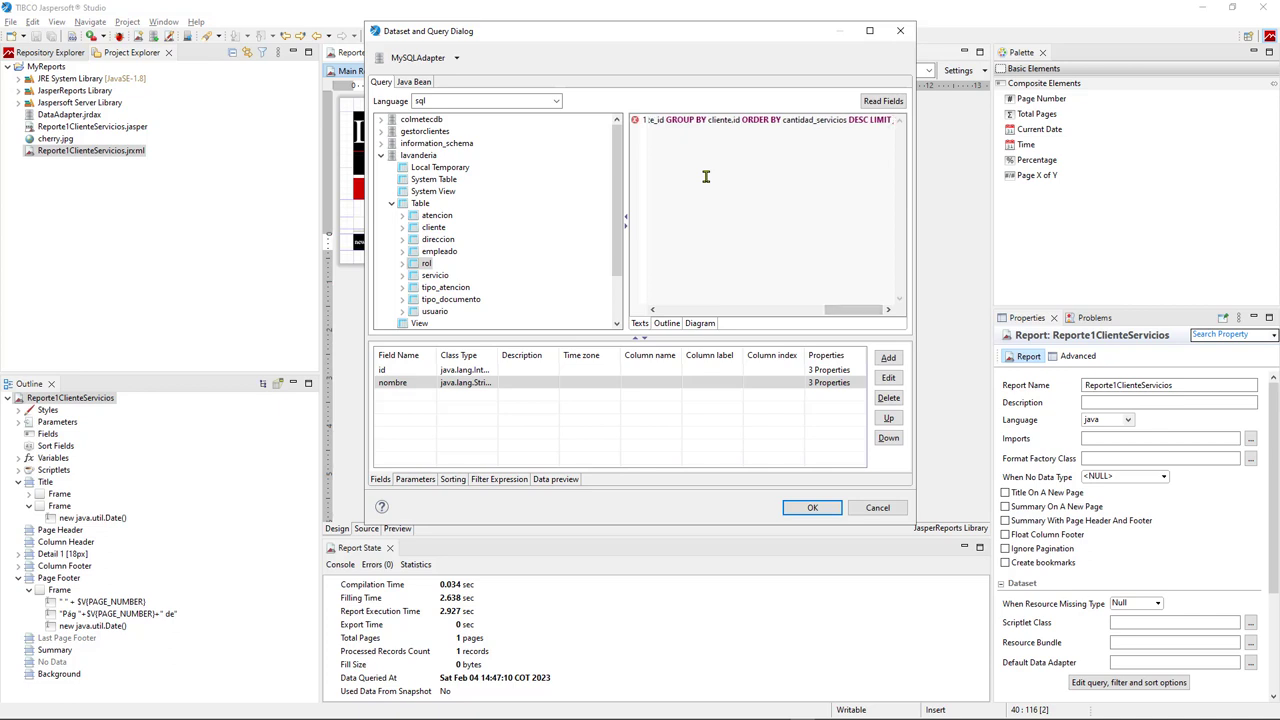
text(10)
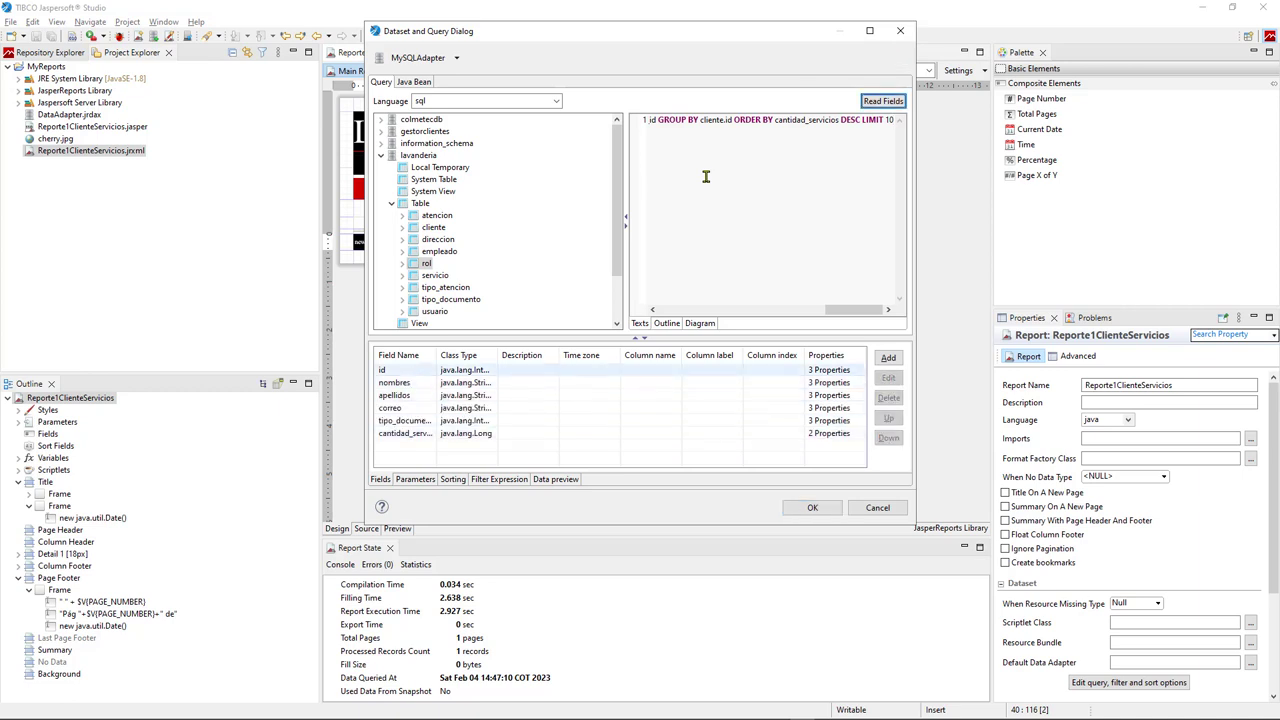
Step: Examine the dataset fields read from the query, including nombres, apellidos, correo, tipo_documento_id and cantidad_servicios
click(405, 382)
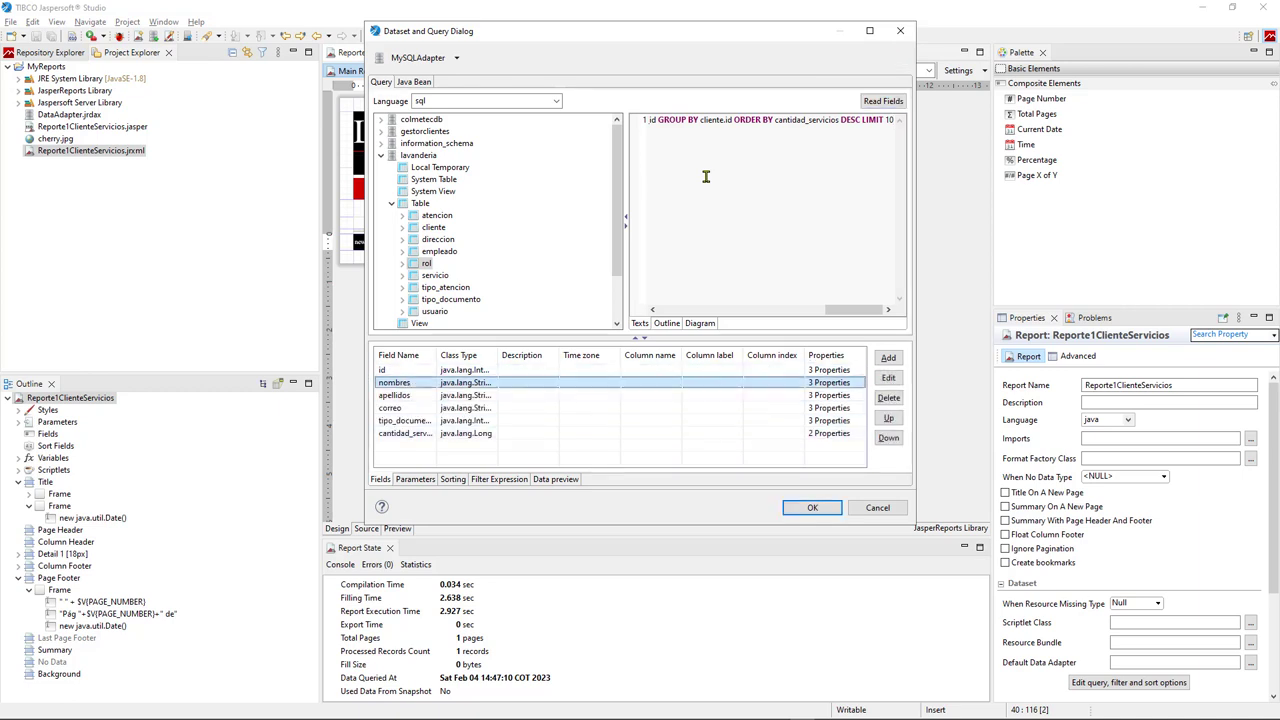
click(405, 395)
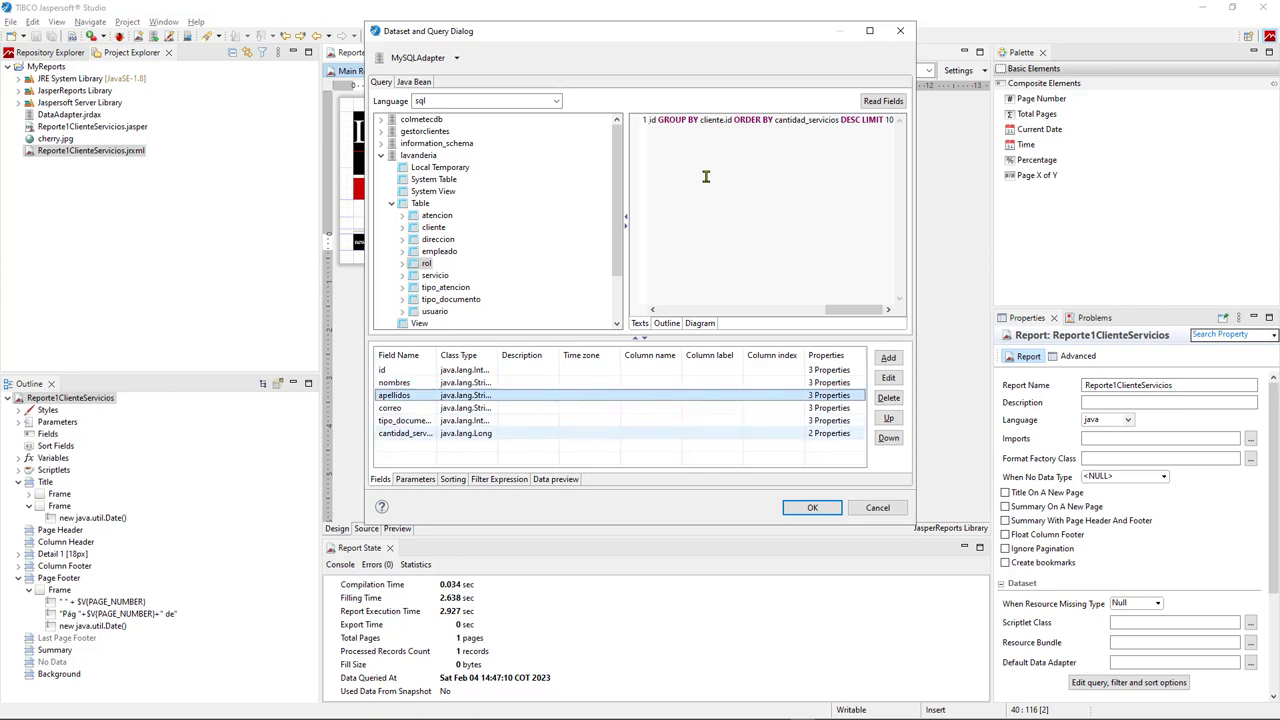
key(Down)
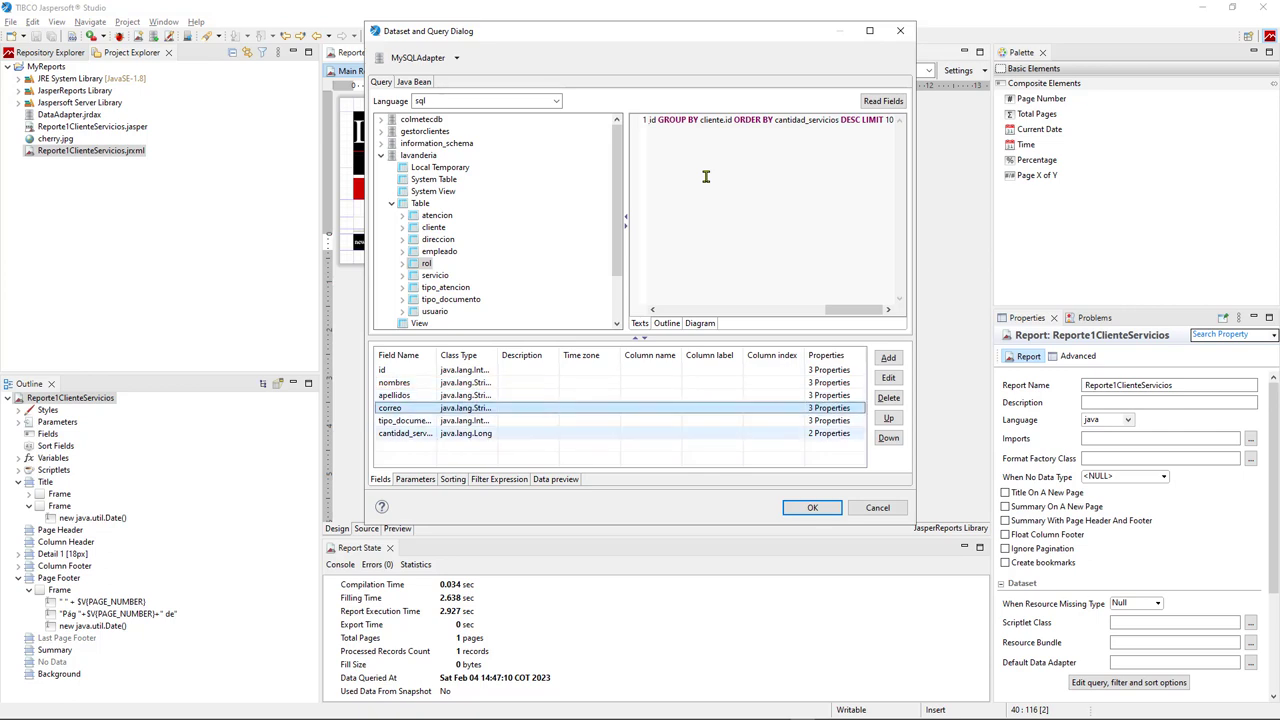
key(Down)
key(Down)
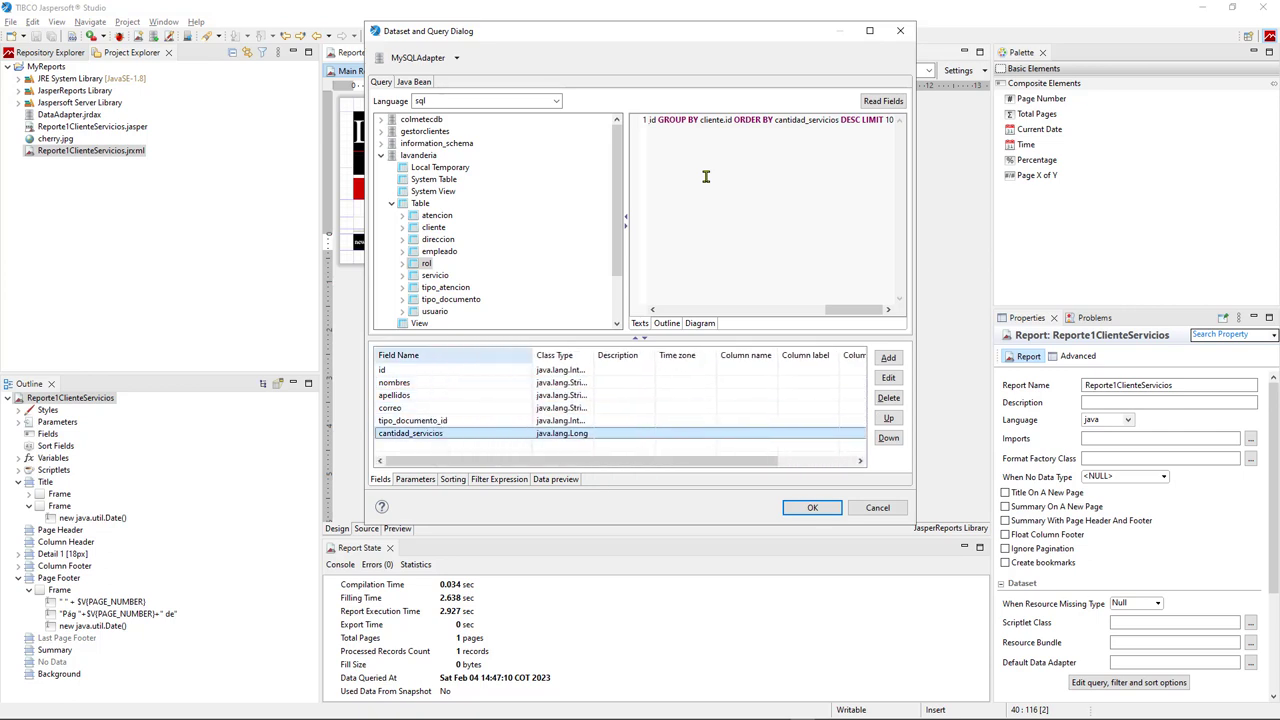
key(Up)
key(Up)
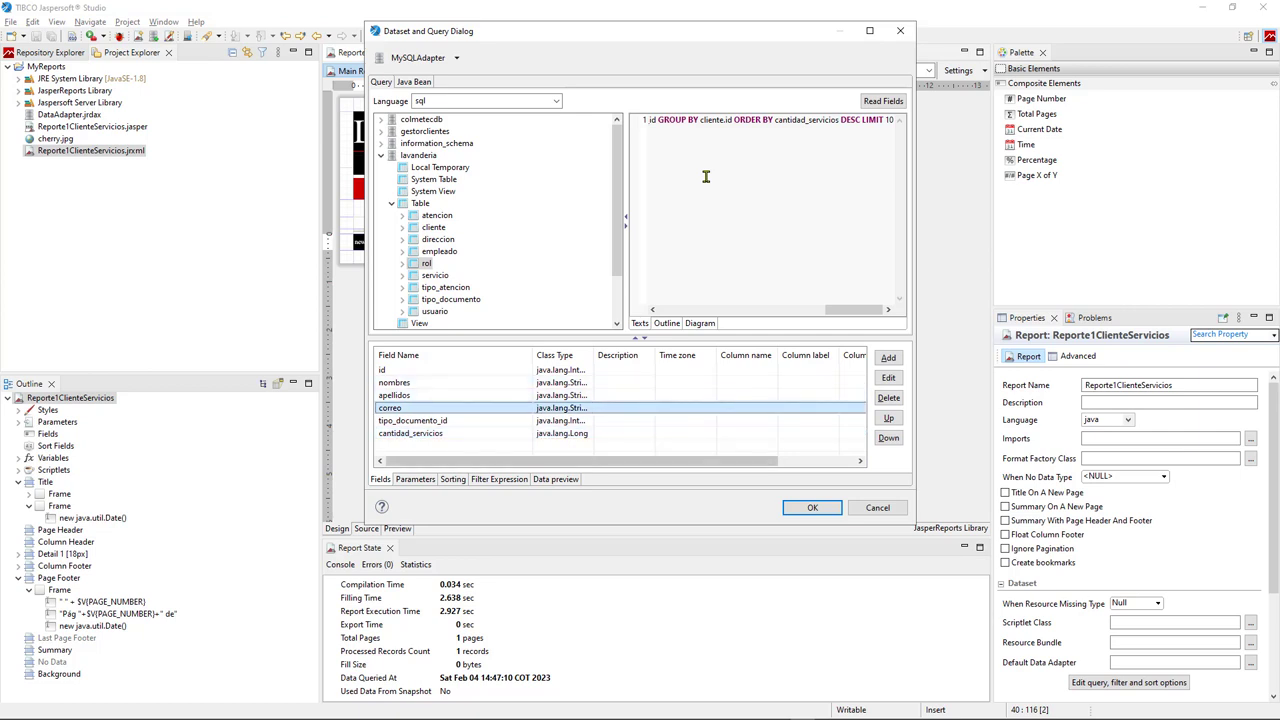
Step: Load the data preview for the first 10 records and examine the clients' rows and their cantidad_servicios values
click(555, 479)
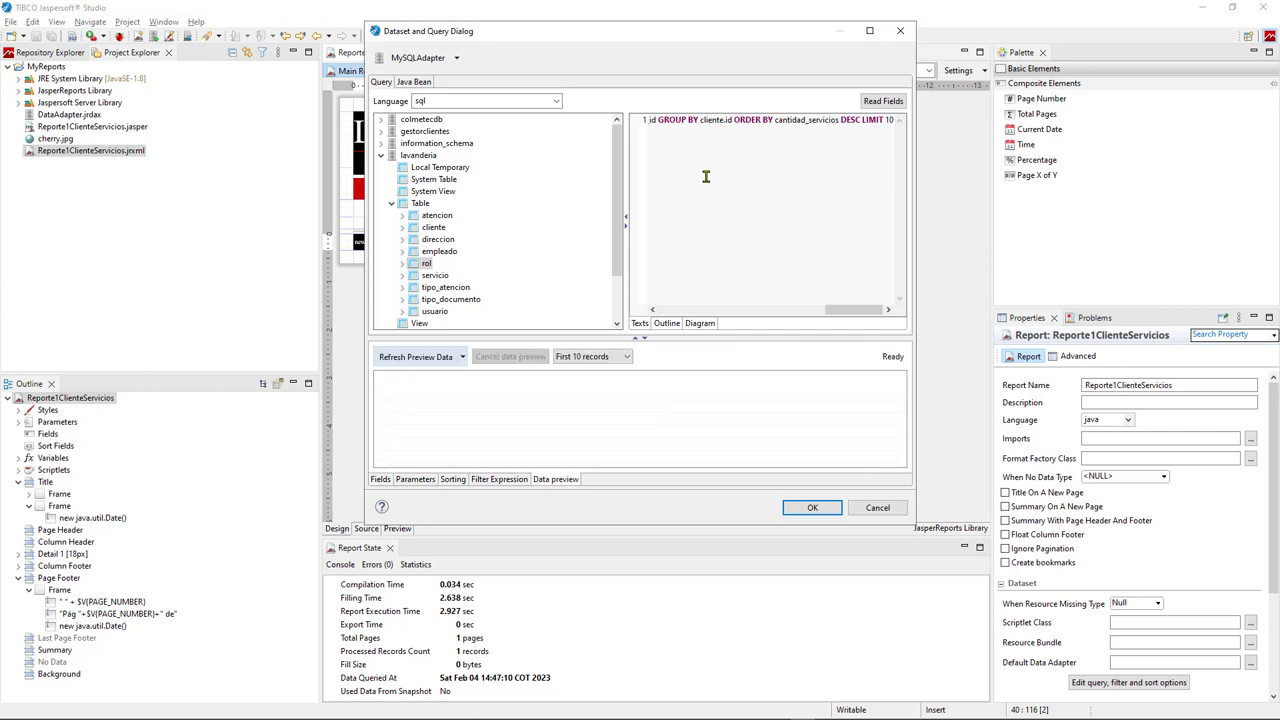
click(415, 356)
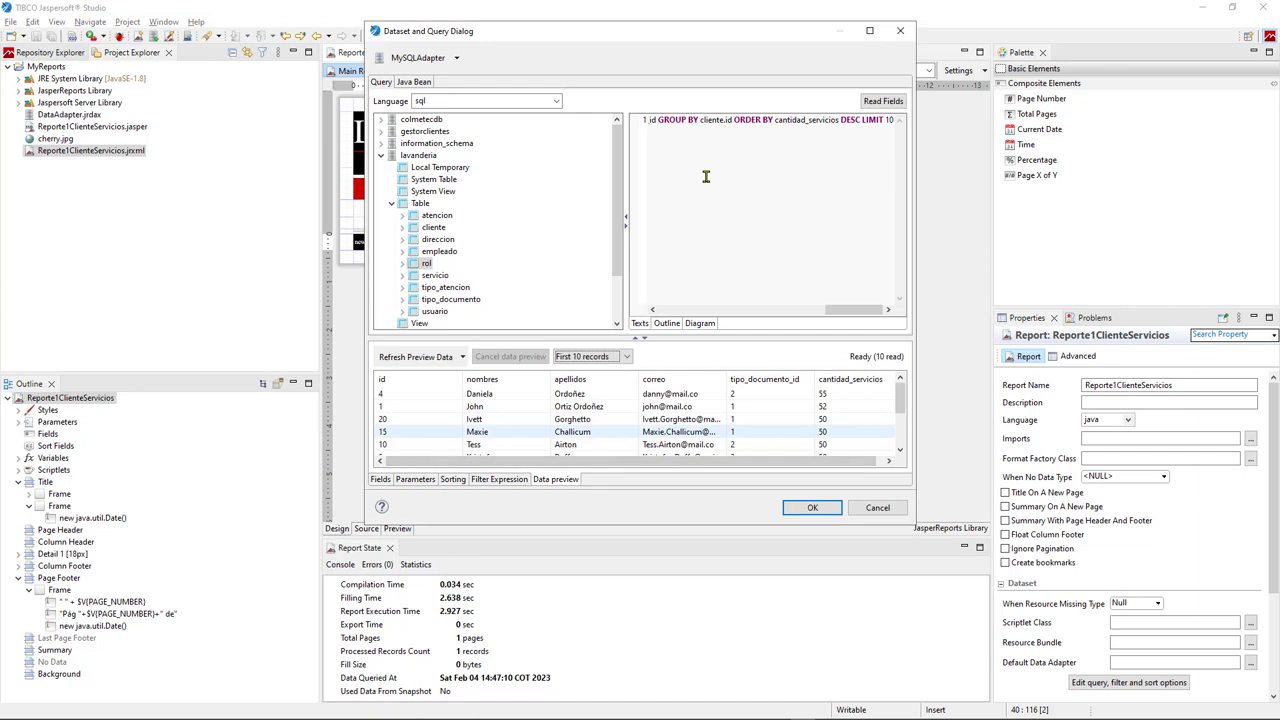
key(Up)
key(Up)
key(Up)
click(590, 393)
drag(630, 460, 637, 460)
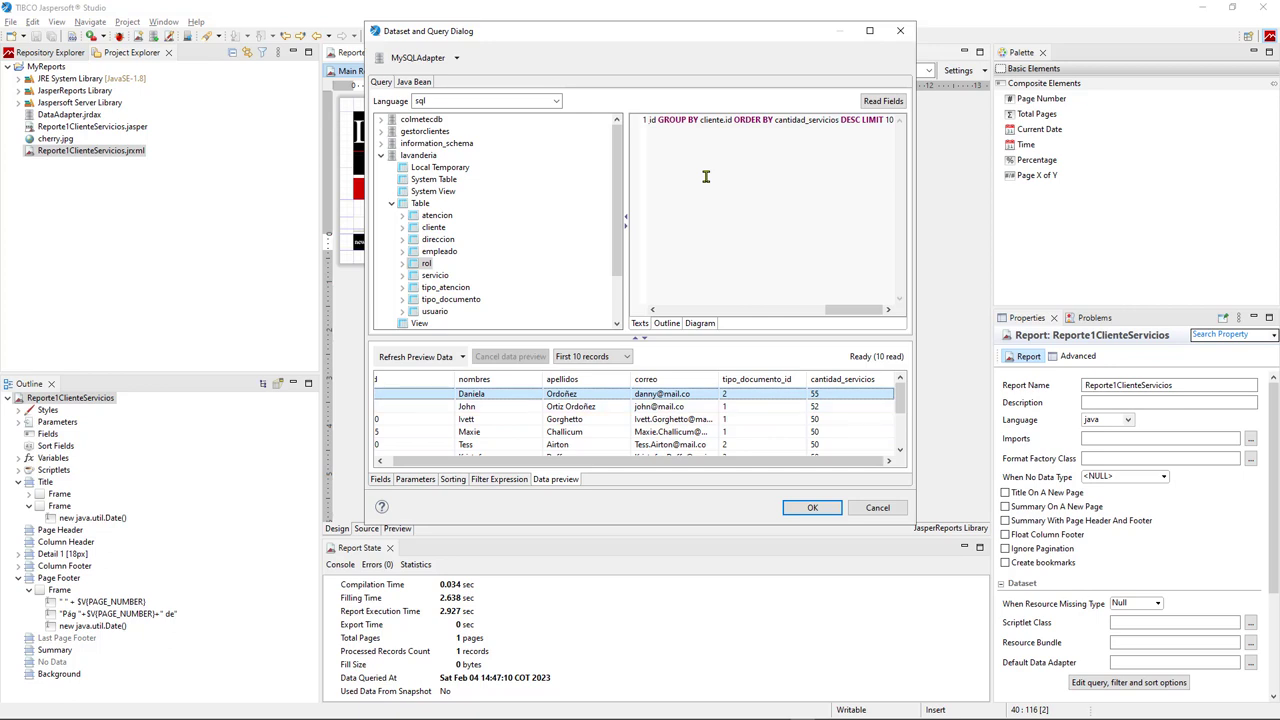
click(571, 406)
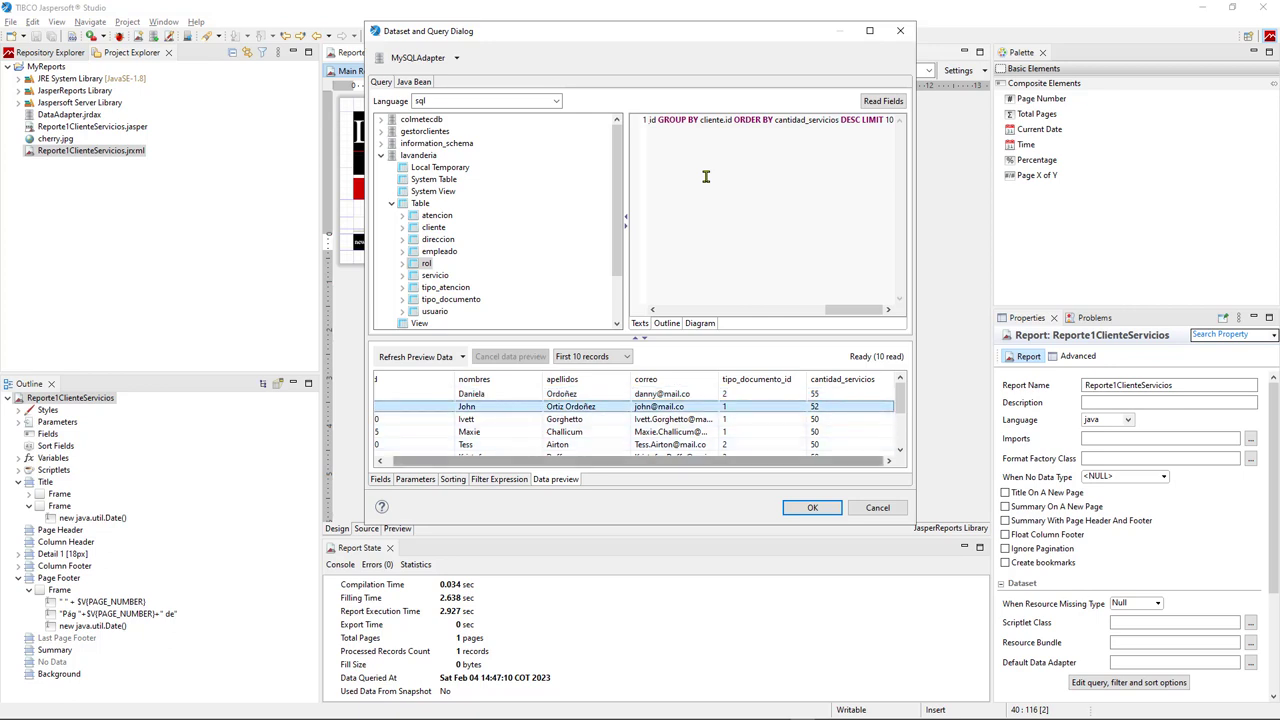
key(Down)
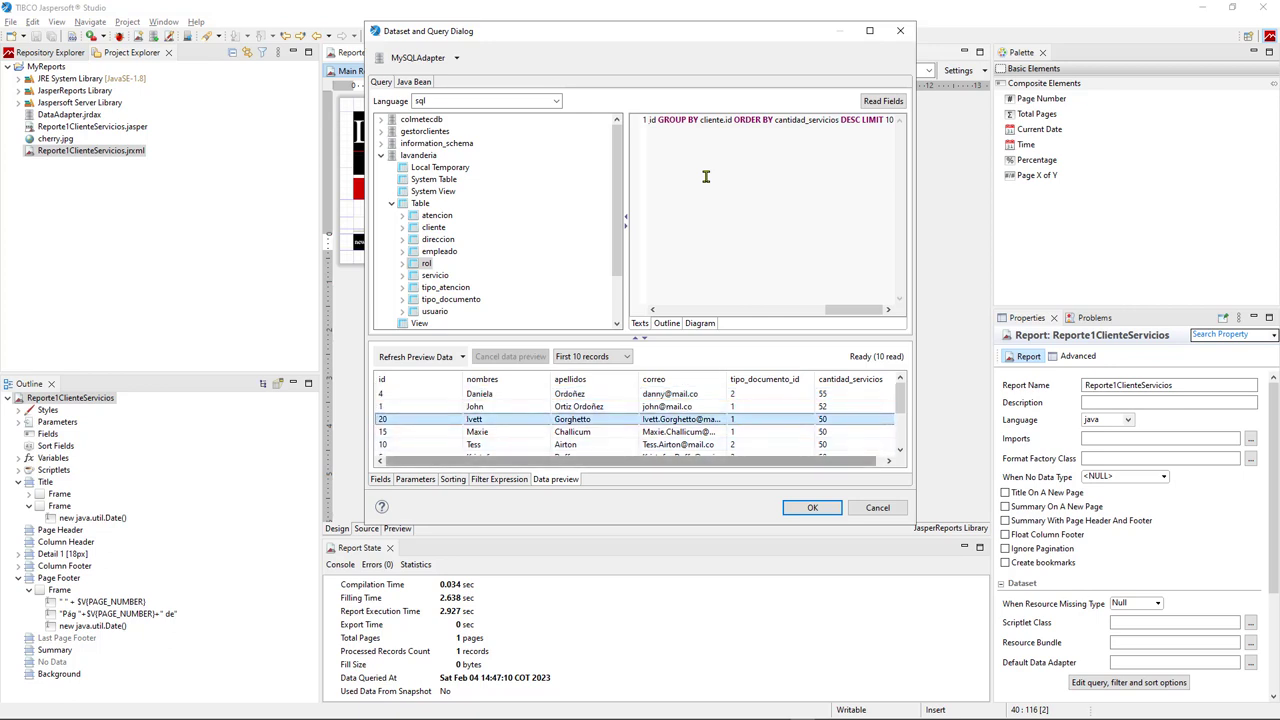
scroll(636, 431, down, 2)
scroll(636, 431, up, 2)
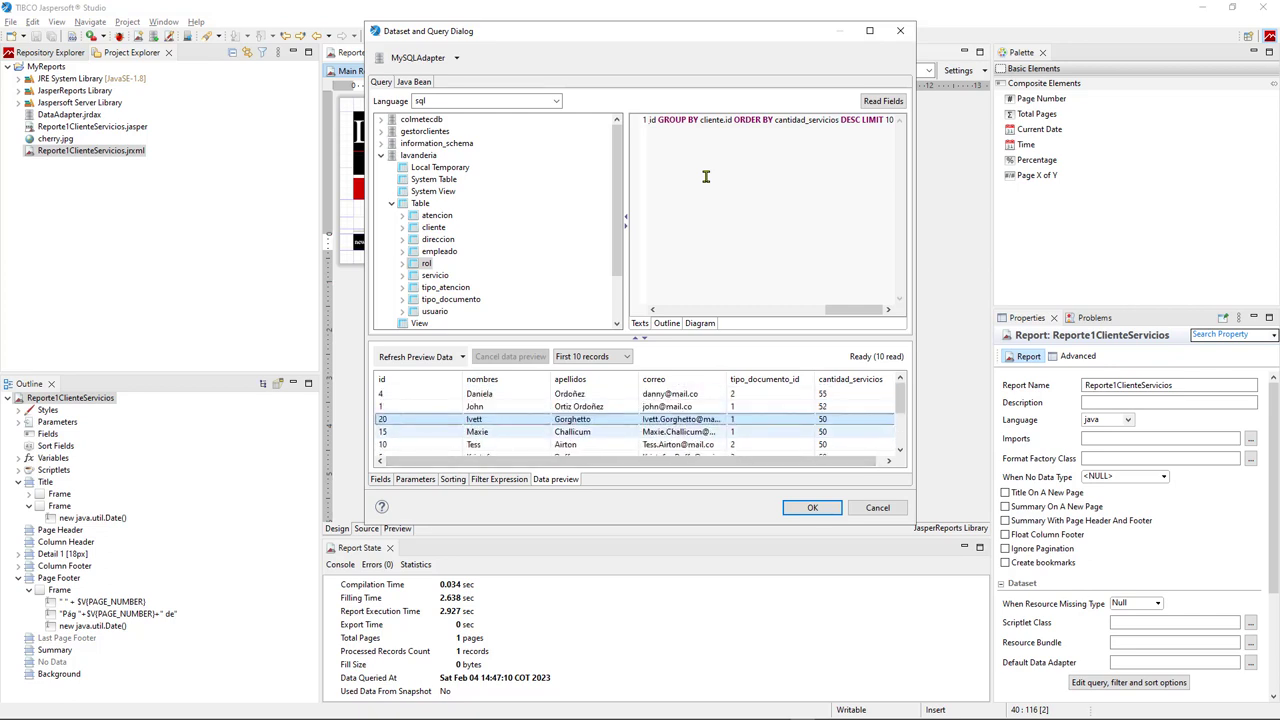
key(Up)
key(Up)
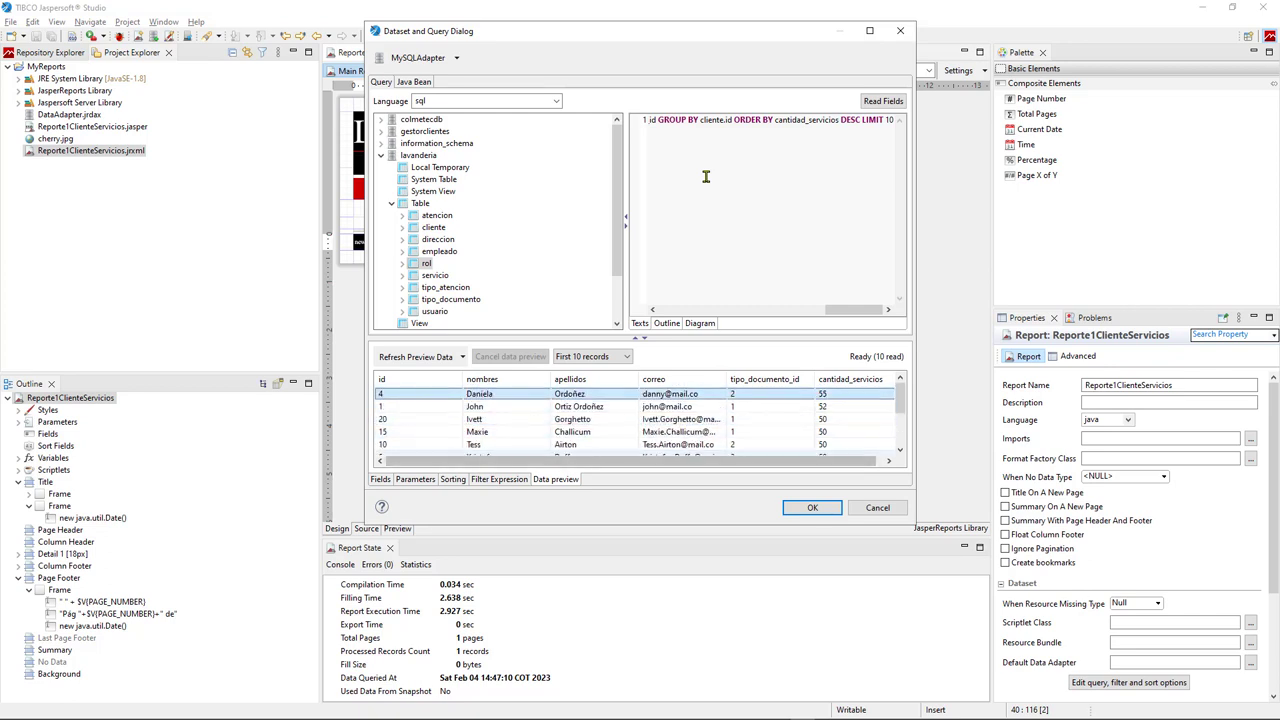
key(Down)
key(Down)
key(Down)
key(Down)
key(Up)
key(Up)
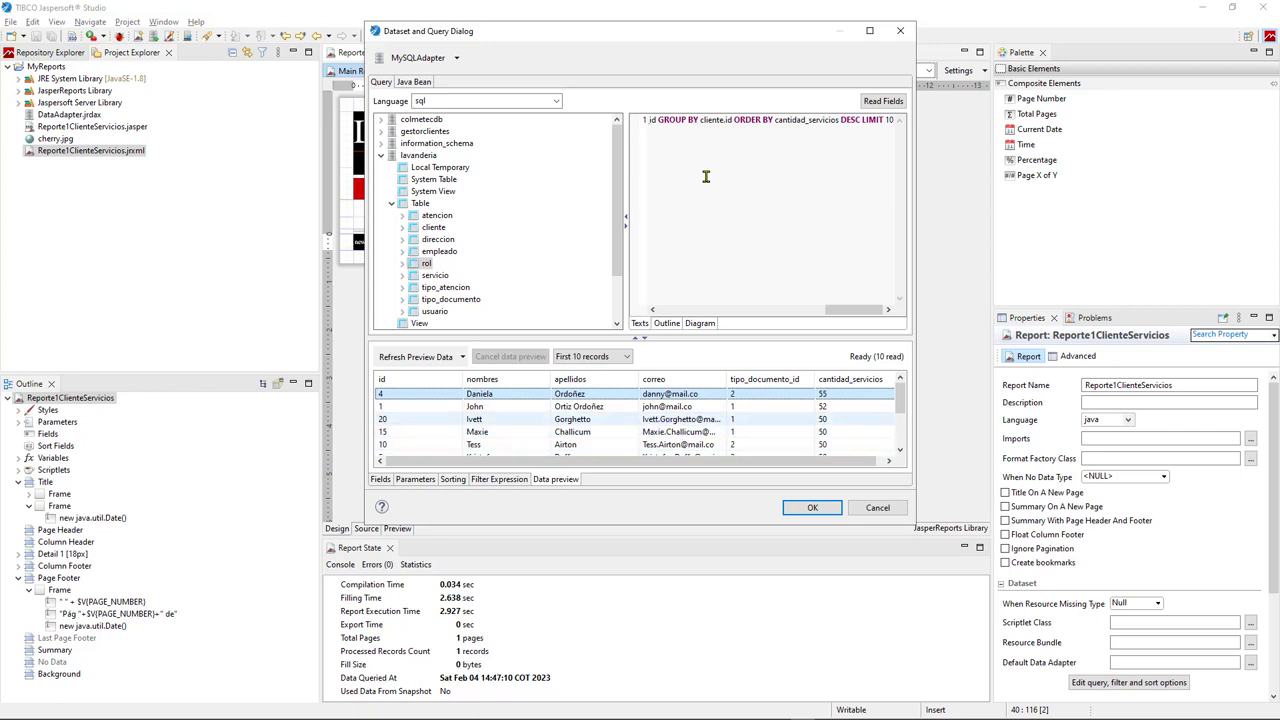
key(Down)
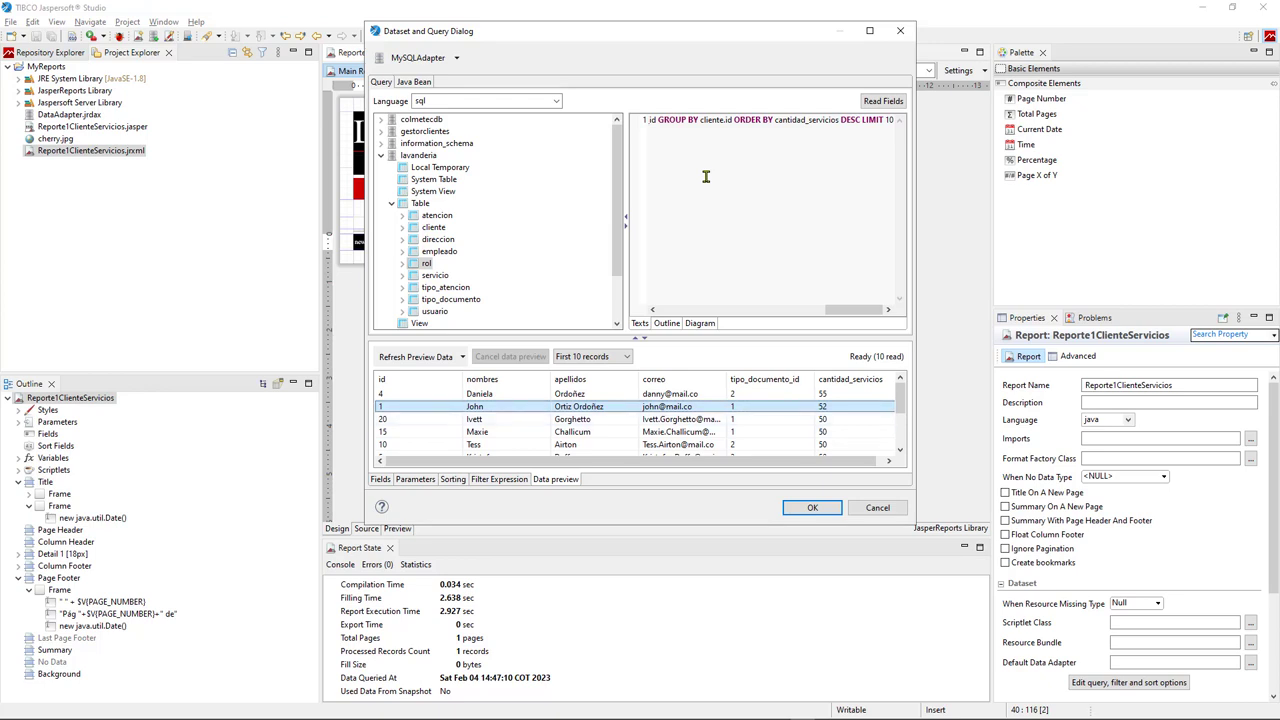
Step: Accept the dataset query and its fields, and save the report
key(Return)
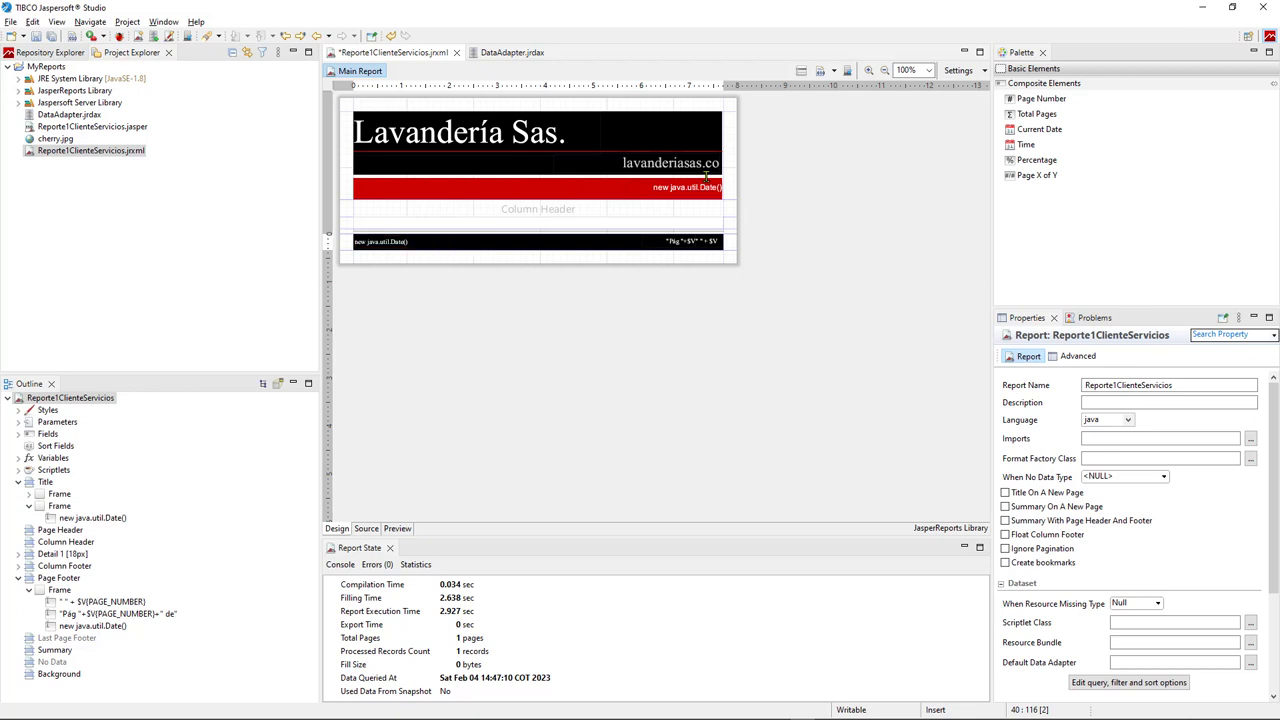
key(ctrl+s)
Step: Preview the report as a PDF, examine the page from header to footer and close the PDF window
key(ctrl+Page_Up)
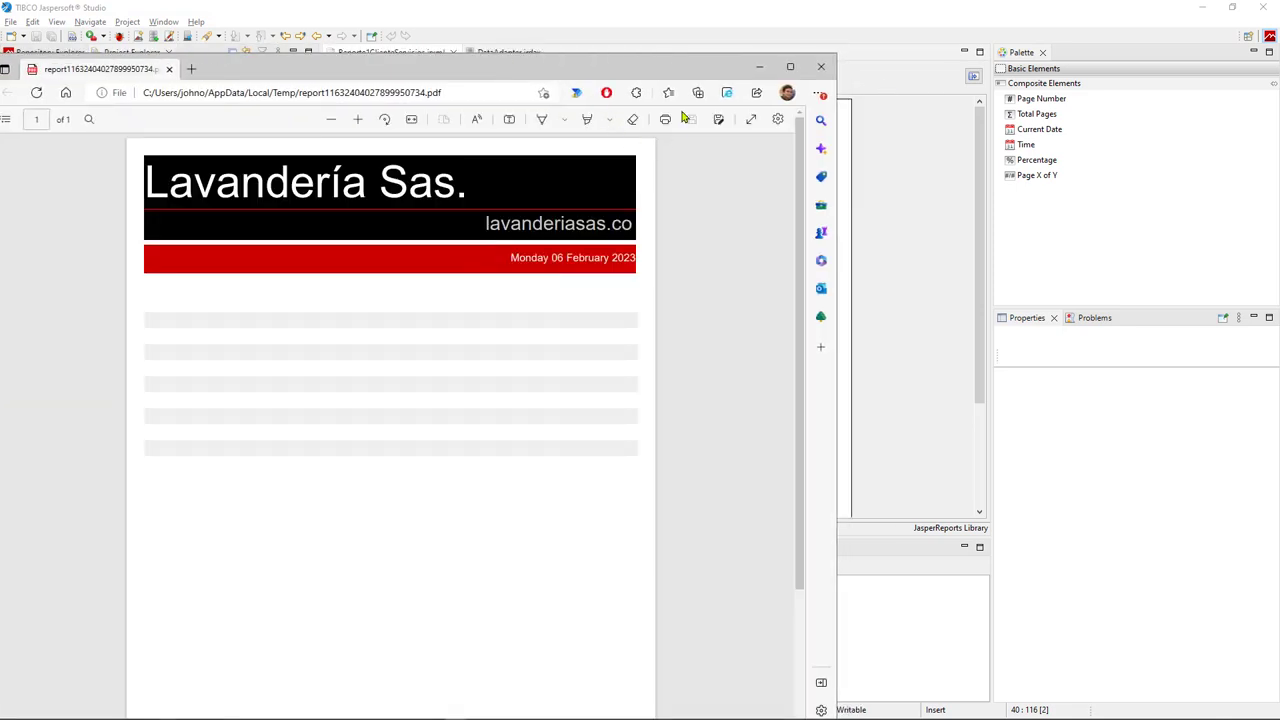
click(791, 67)
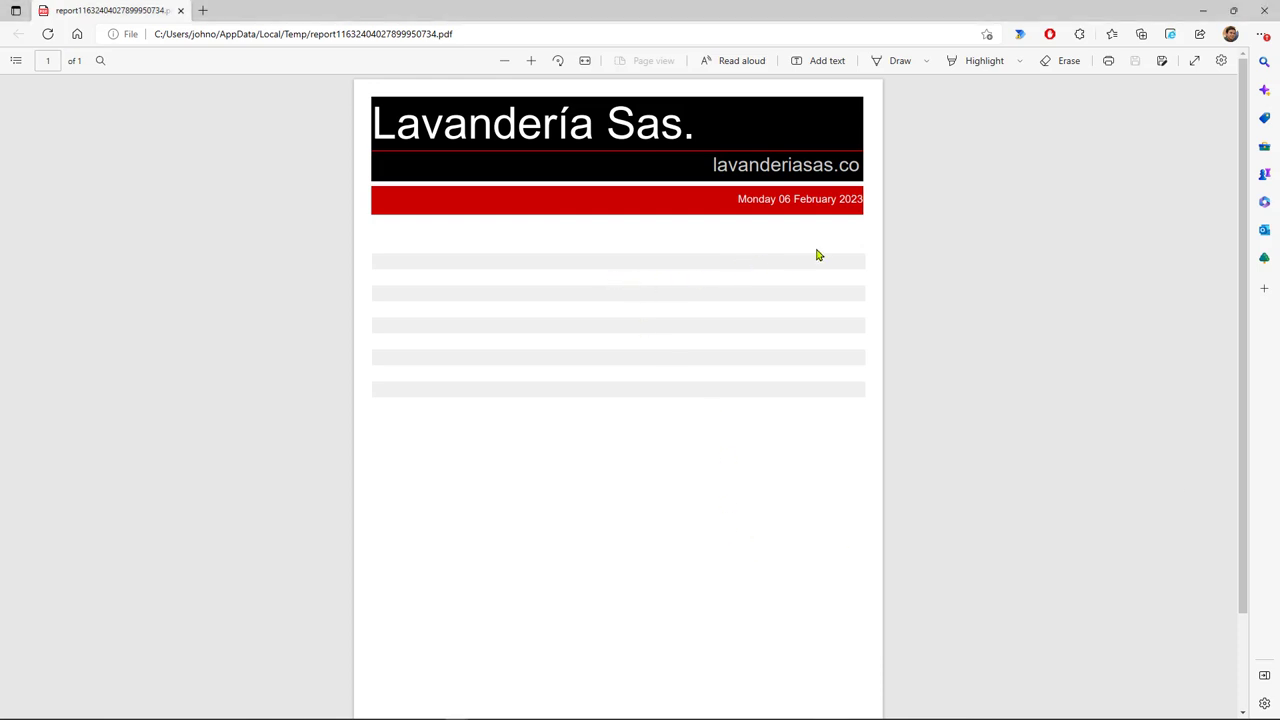
scroll(809, 426, down, 2)
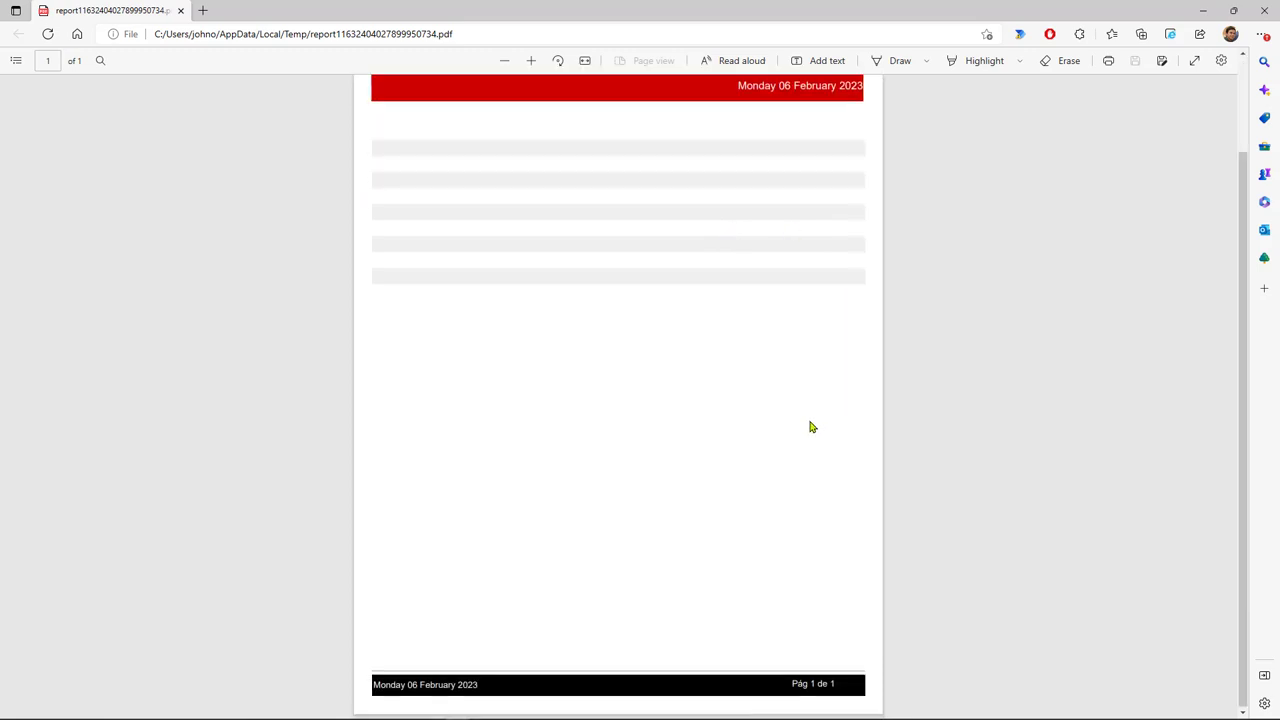
scroll(797, 423, up, 2)
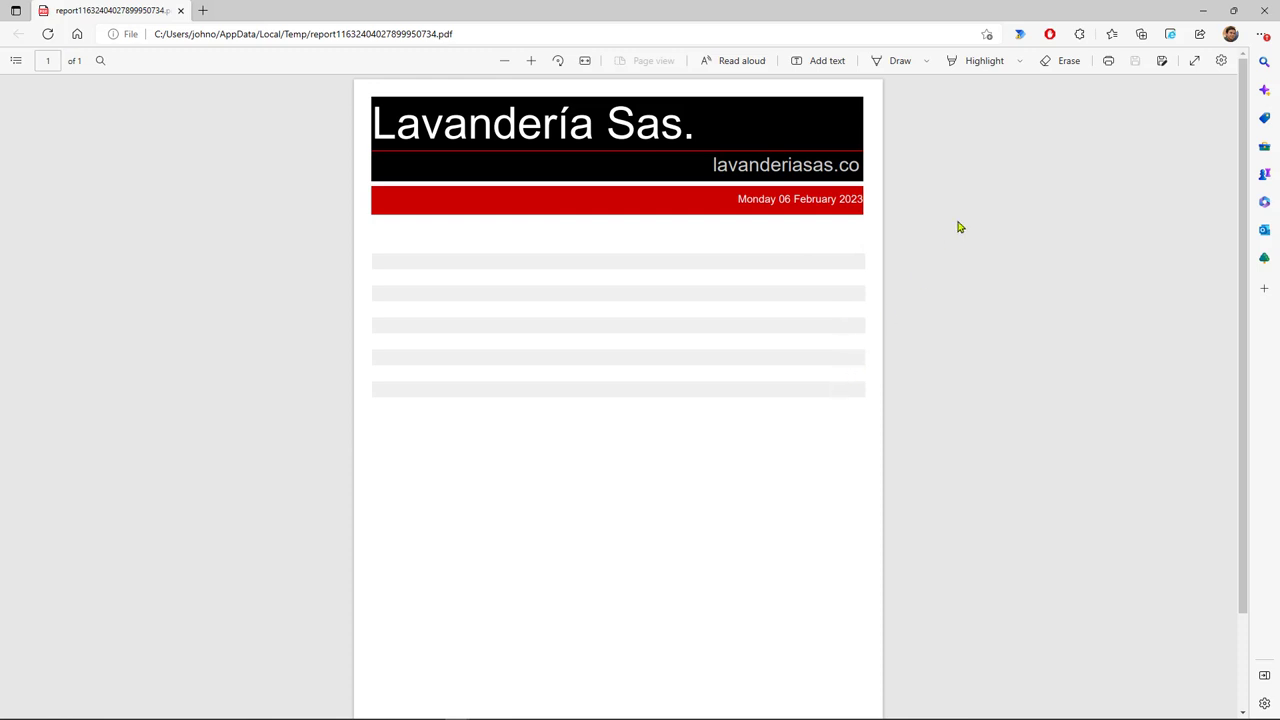
click(1271, 11)
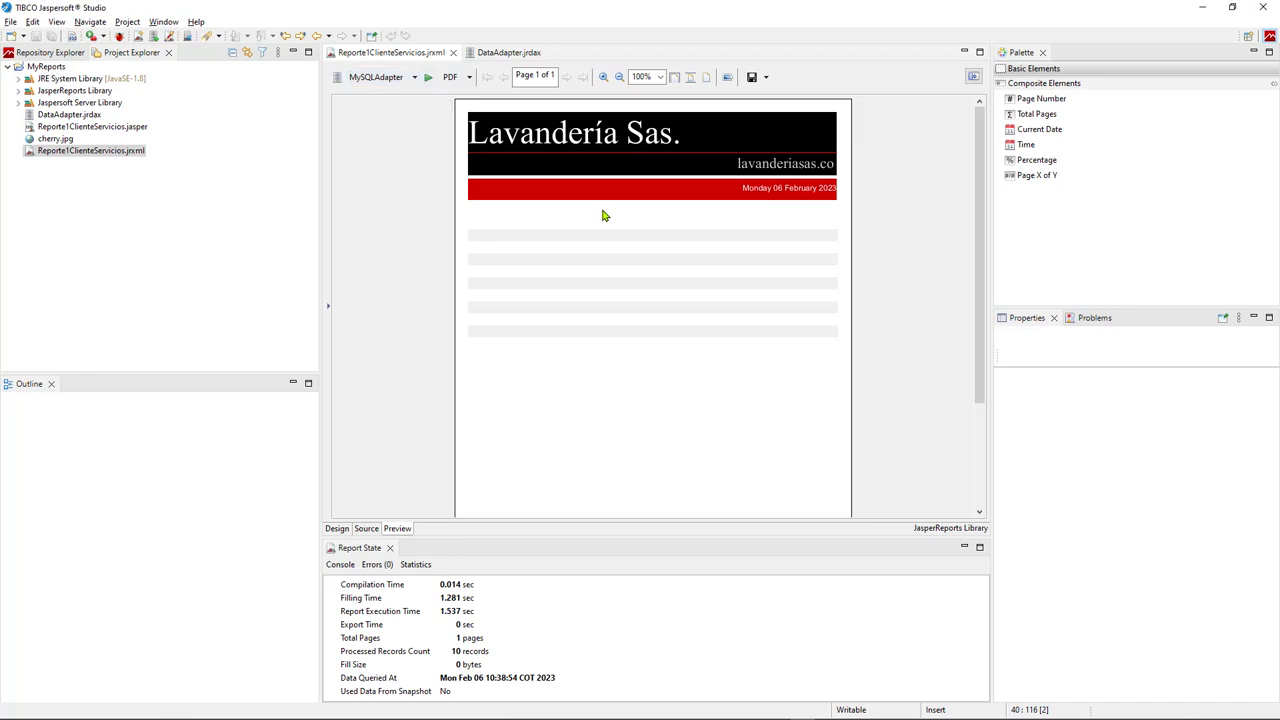
Step: Reopen the report's dataset query from the design view, set its LIMIT to 13 and save the report
key(ctrl+Page_Down)
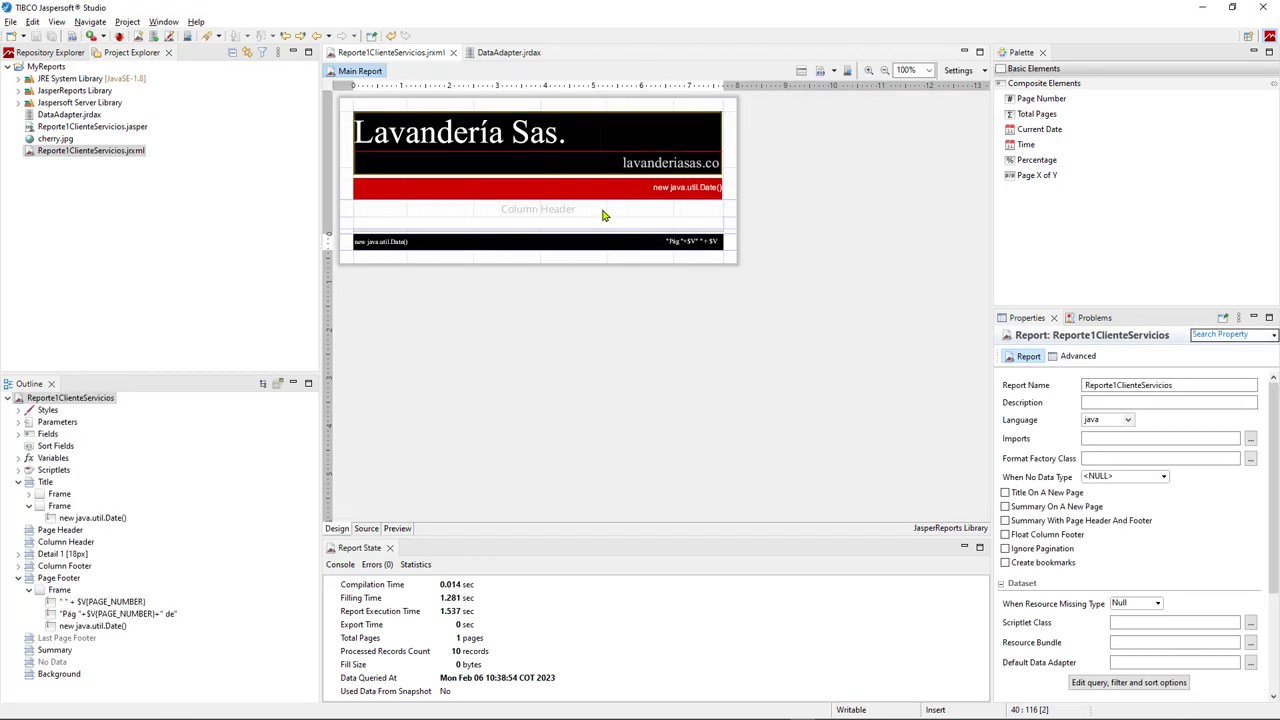
key(ctrl+shift+q)
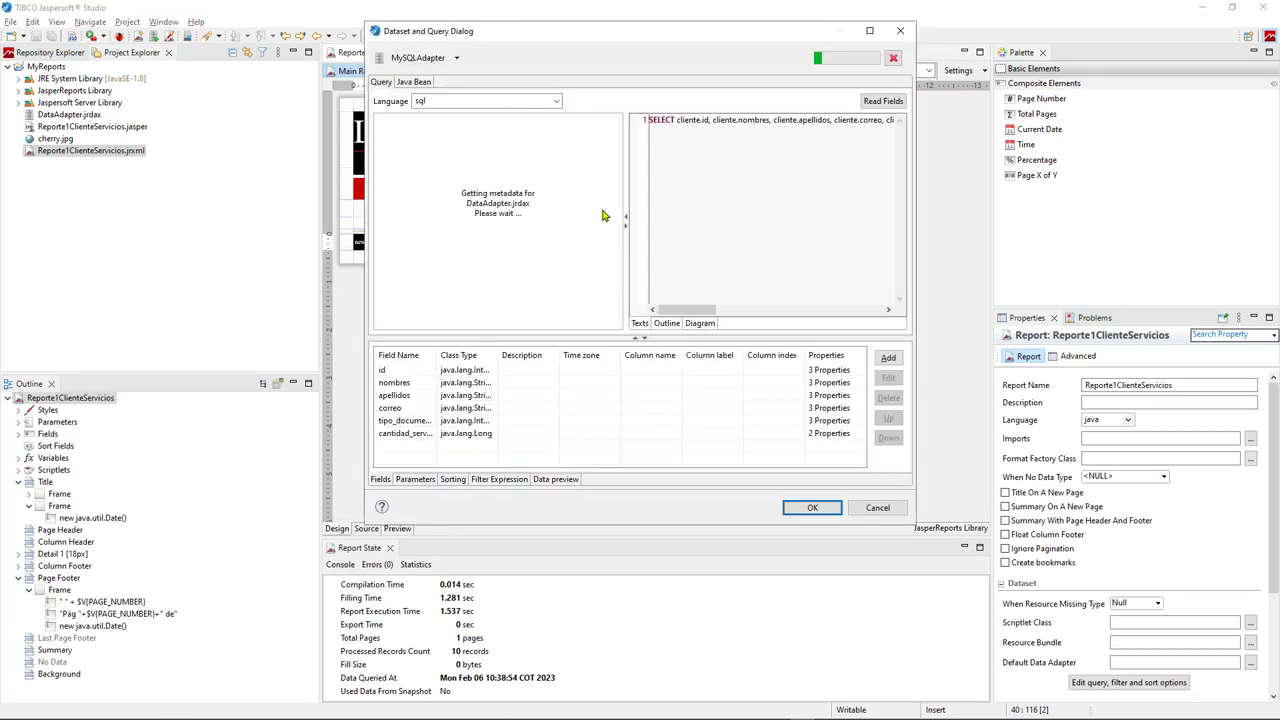
key(End)
key(BackSpace)
key(BackSpace)
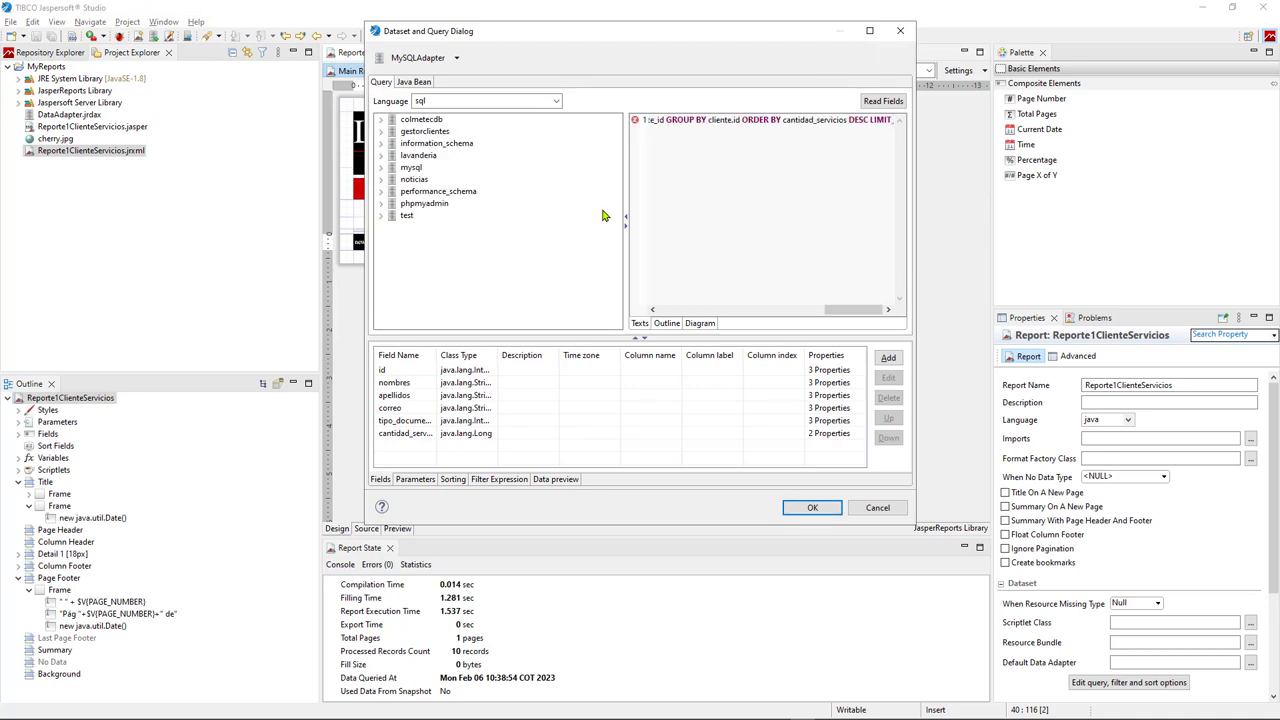
text(13)
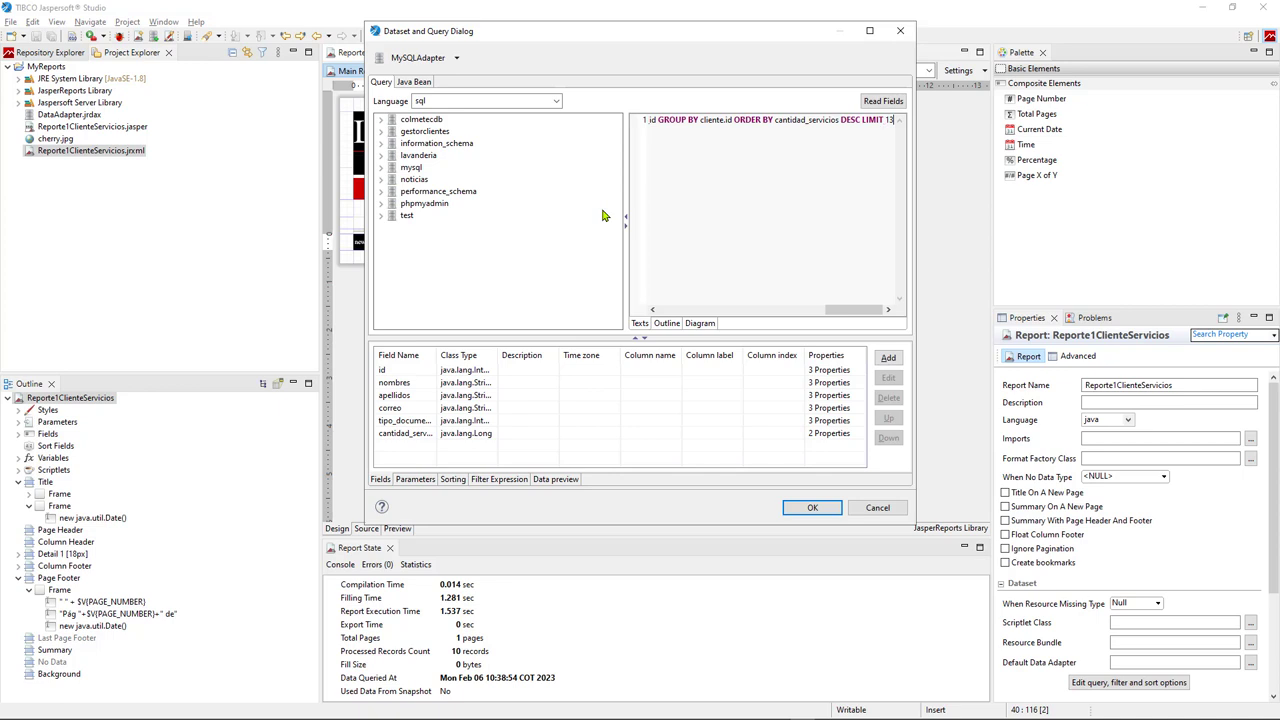
key(Return)
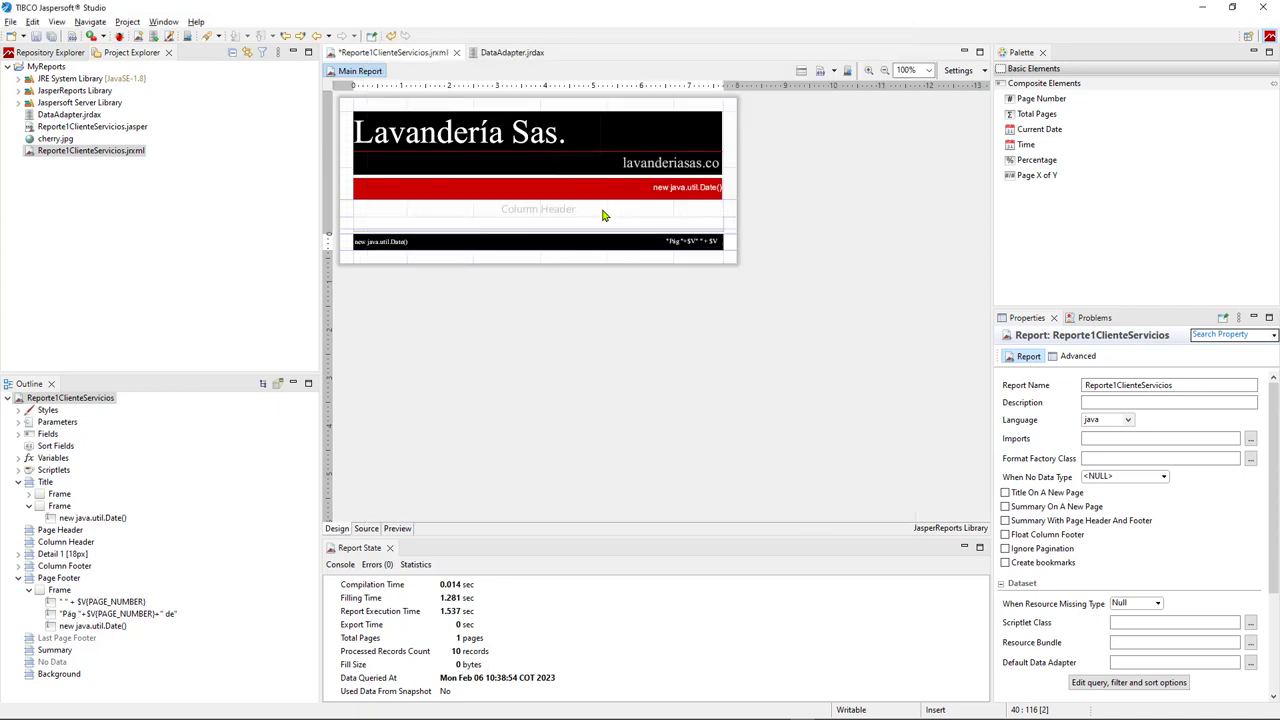
key(ctrl+s)
Step: Preview the report with the new limit as a PDF, examine its detail rows and close the PDF window
key(ctrl+Page_Up)
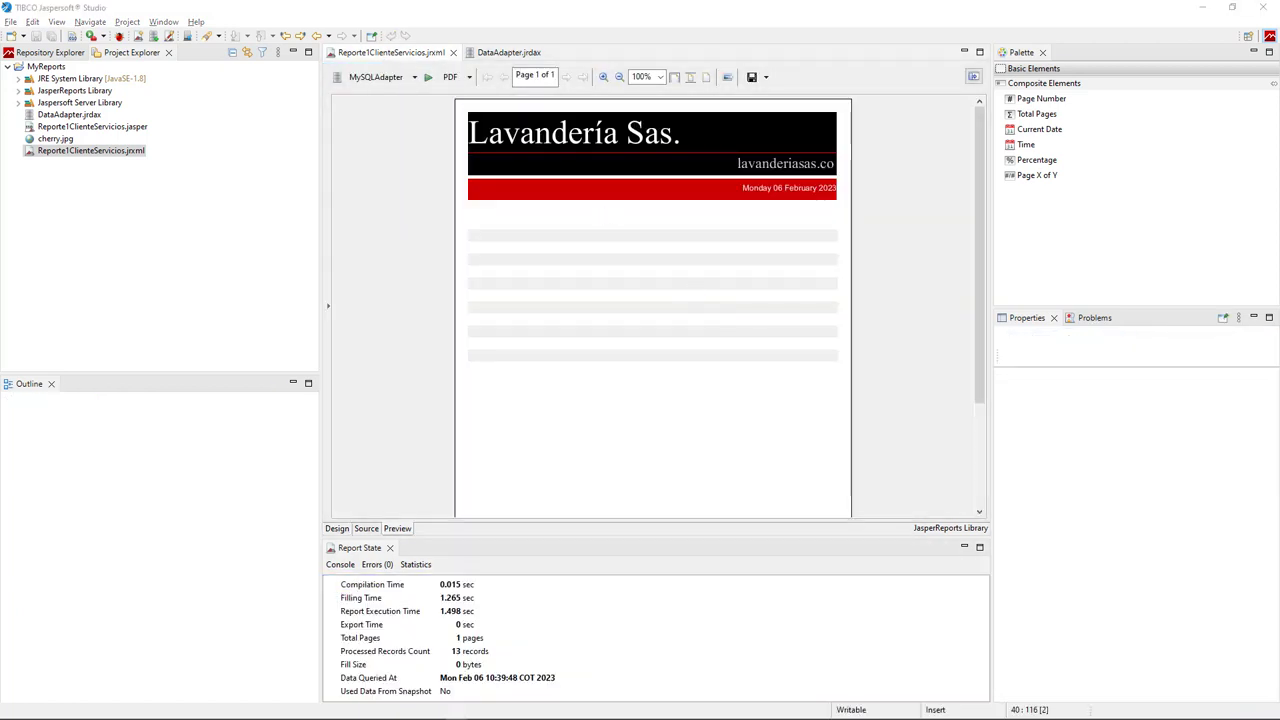
drag(795, 240, 561, 90)
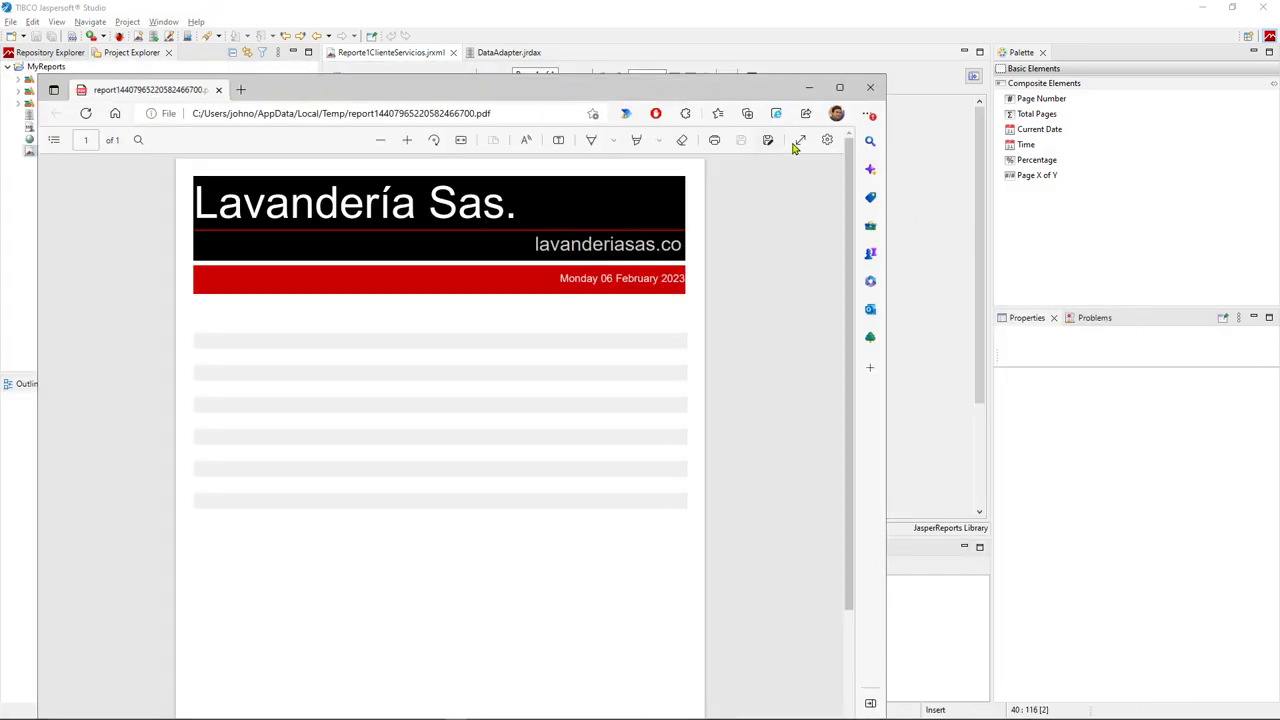
click(839, 87)
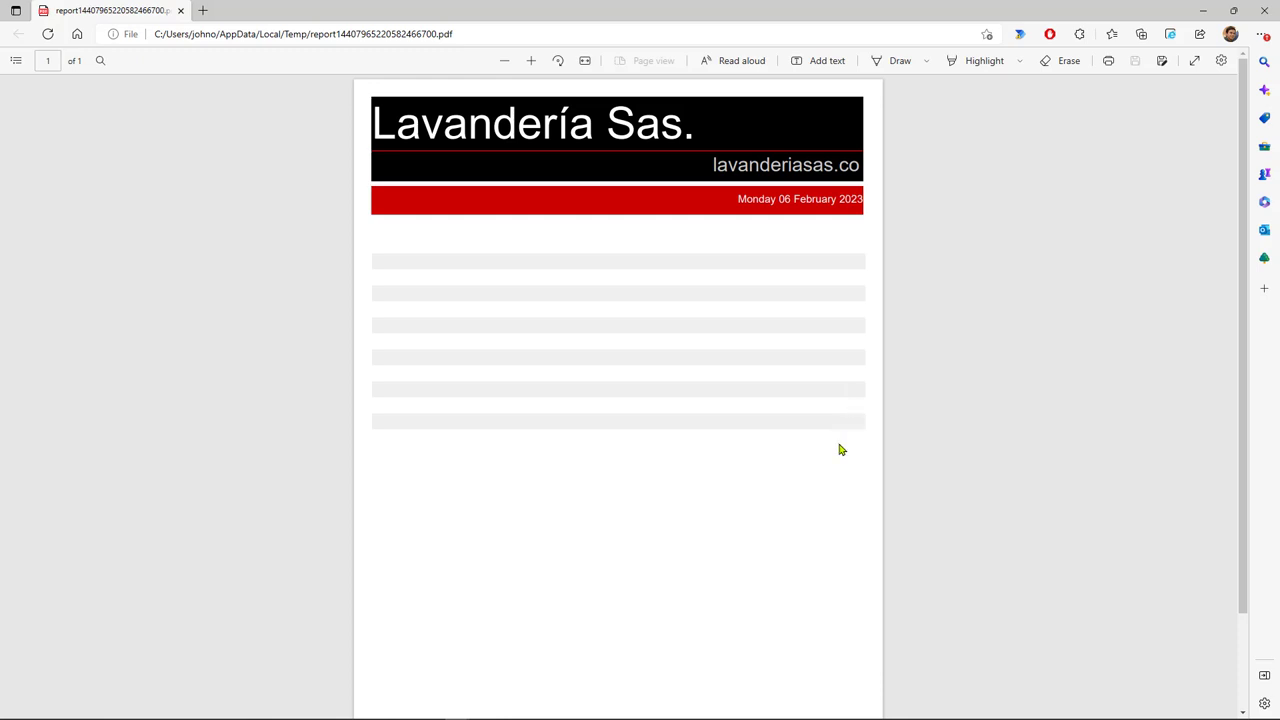
click(1268, 10)
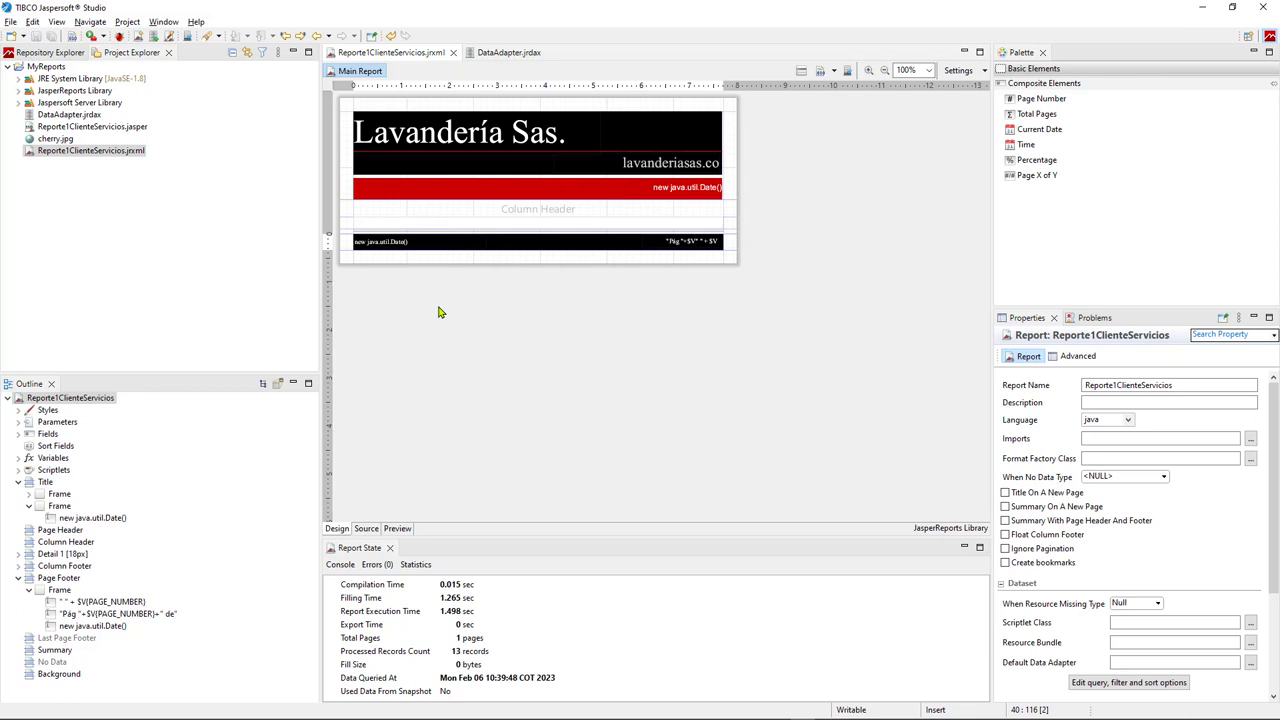
Step: Examine the report's structure in the outline, from the Title band's frames and date field to the Column Header and Detail 1 bands
double_click(45, 482)
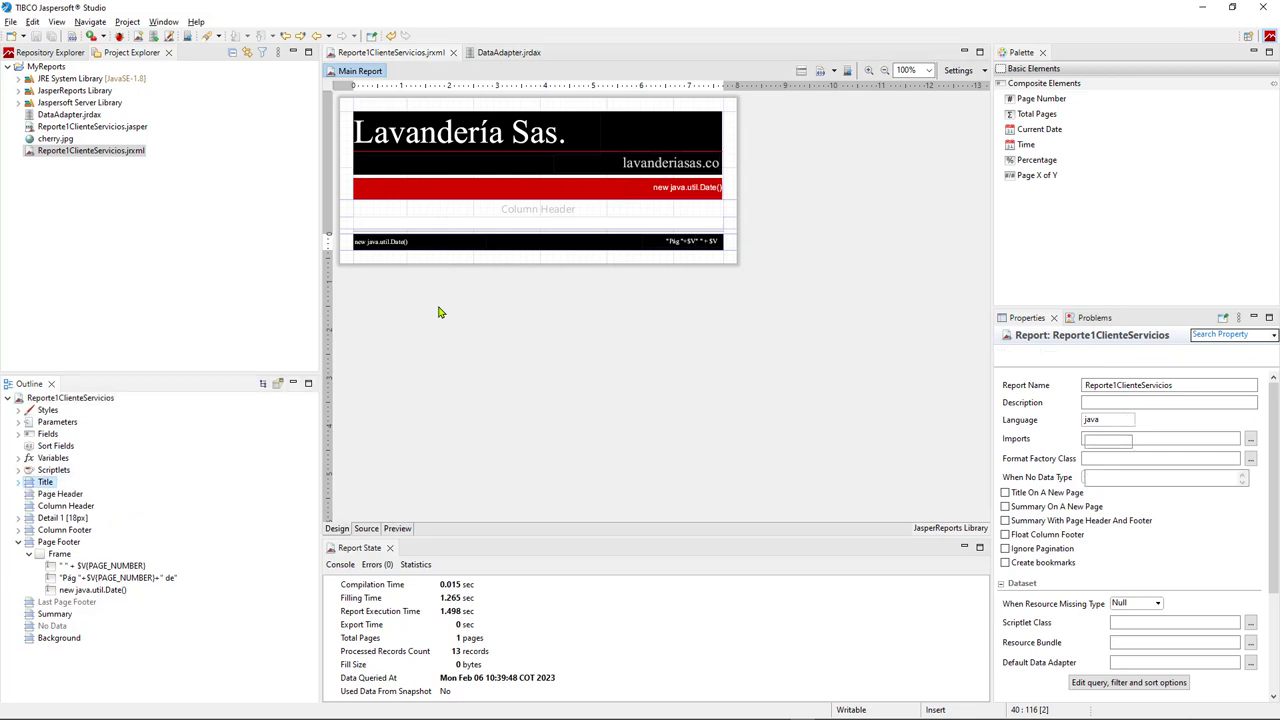
double_click(45, 482)
click(59, 494)
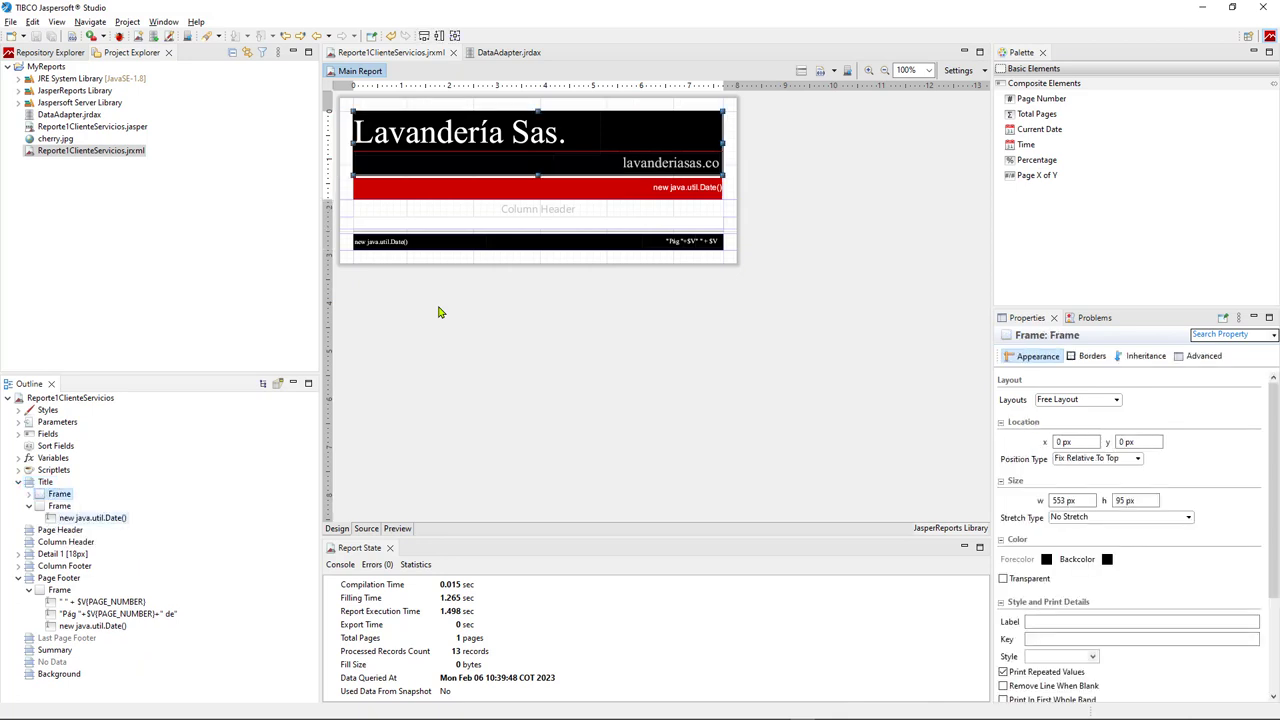
key(Down)
key(Down)
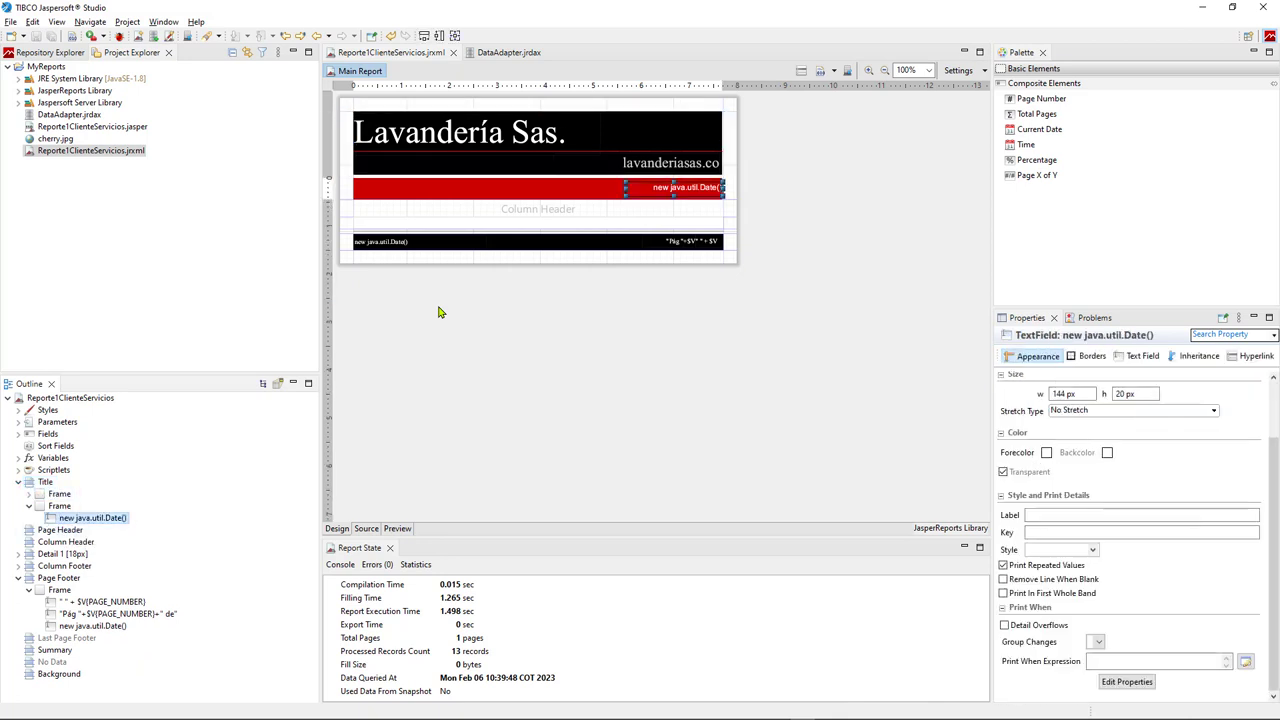
click(18, 482)
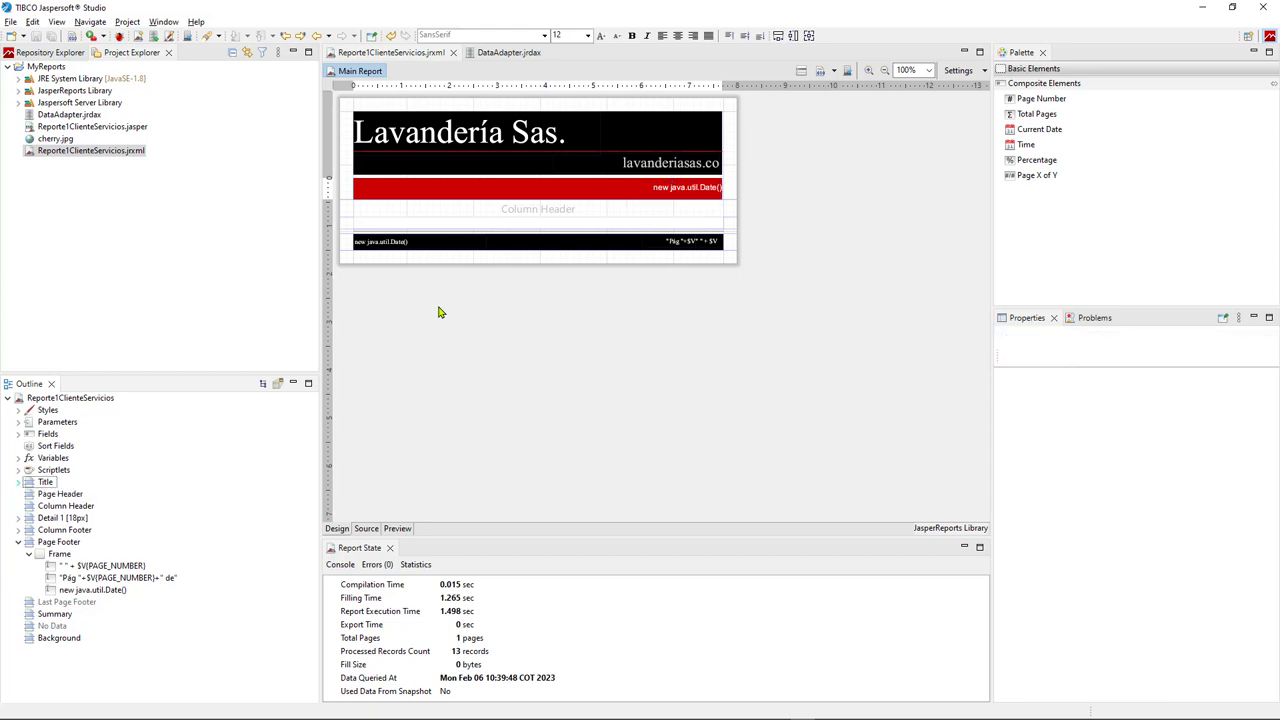
click(65, 506)
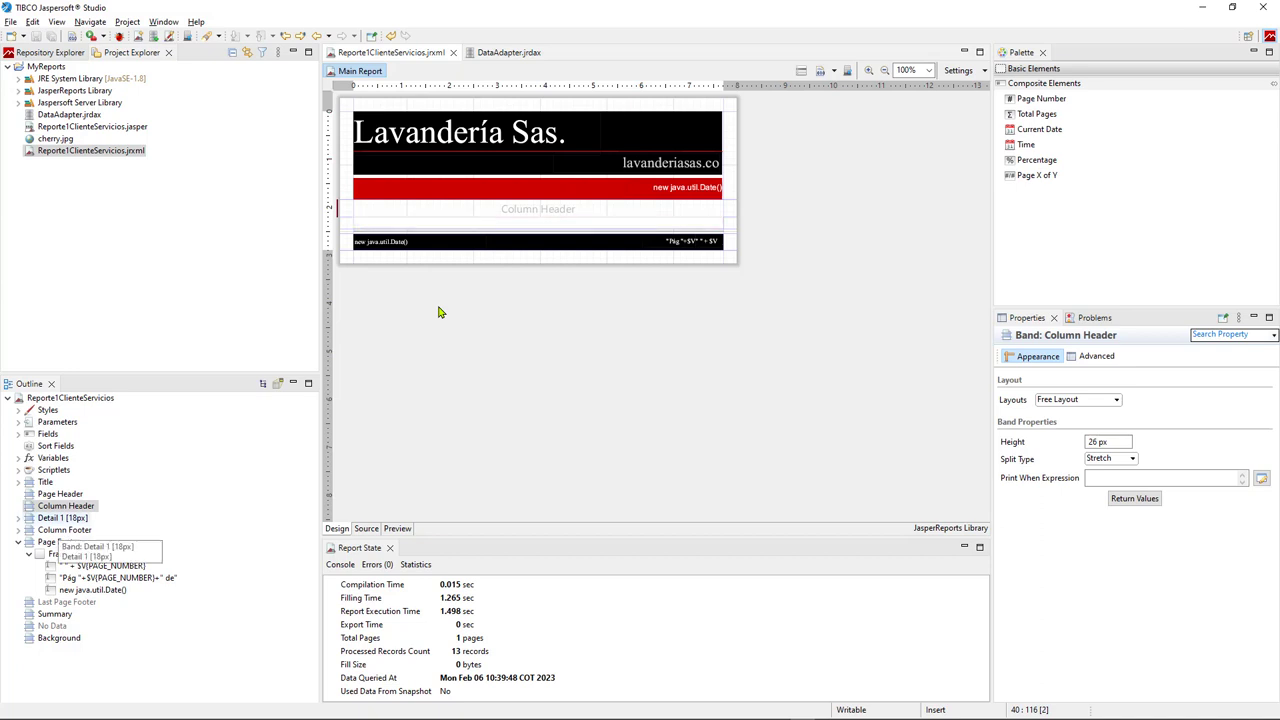
key(Down)
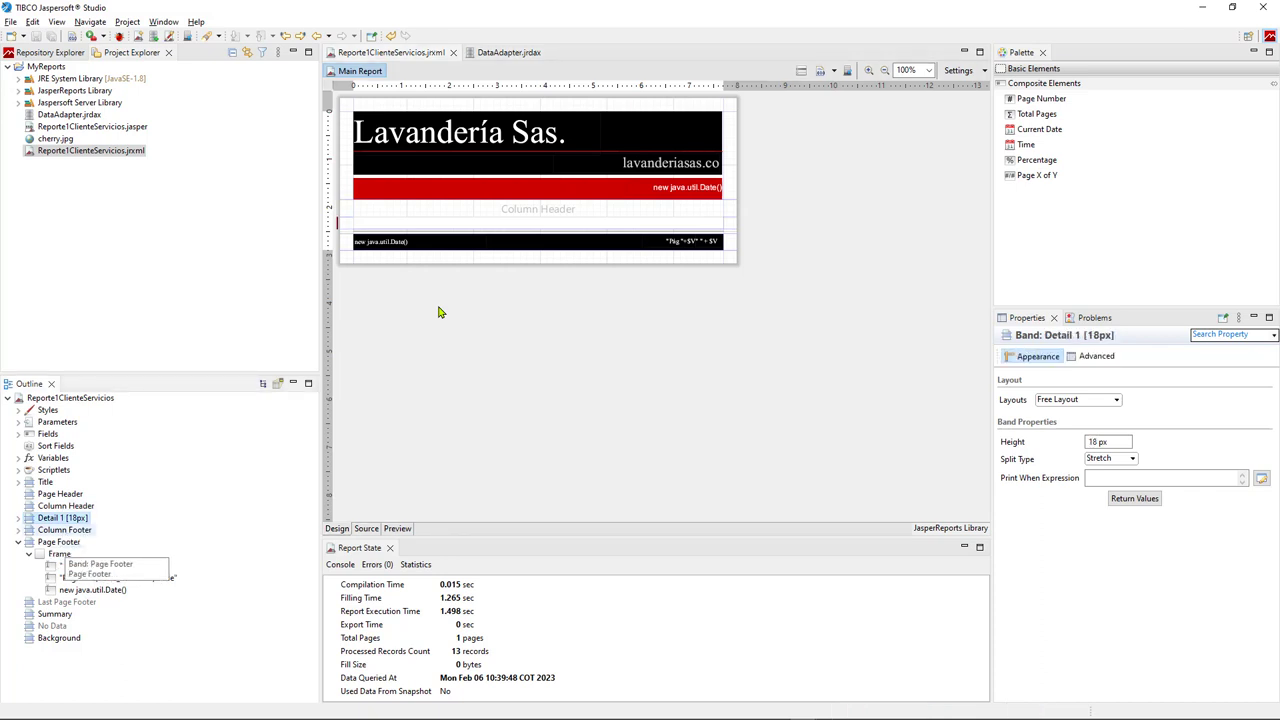
key(Right)
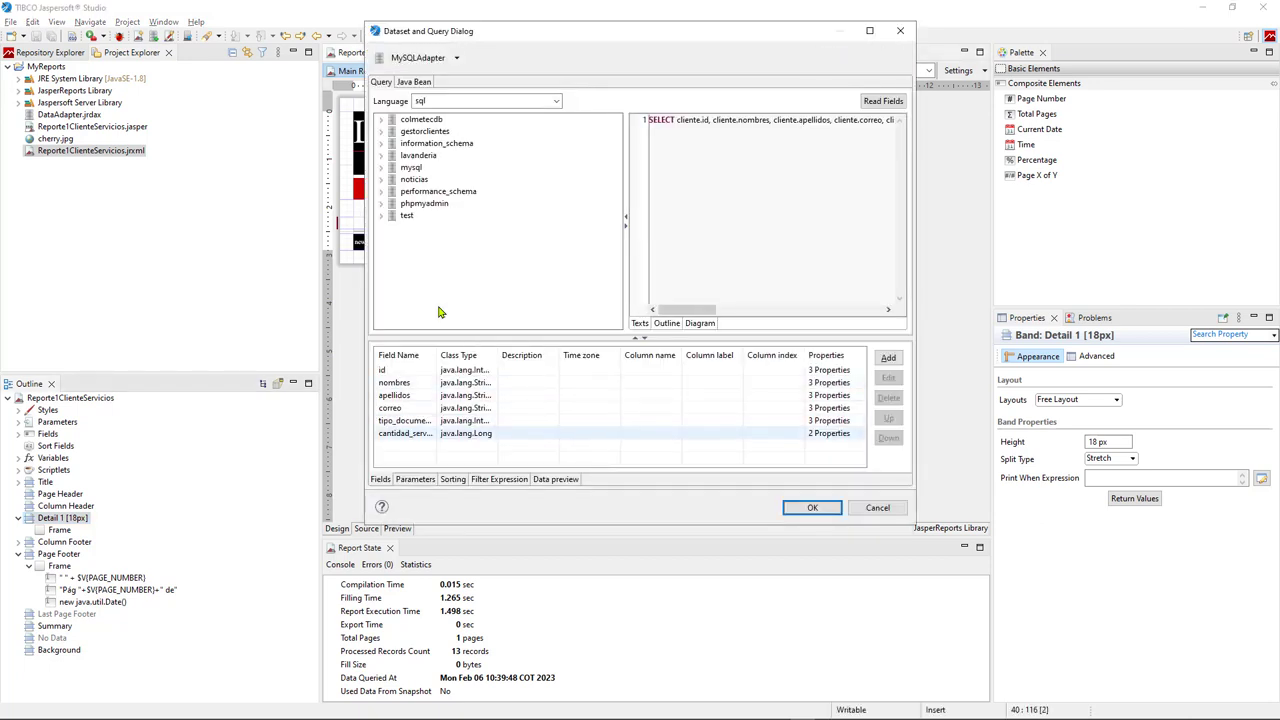
Step: Preview the first 10 records of the report's dataset query and examine the returned columns
click(416, 356)
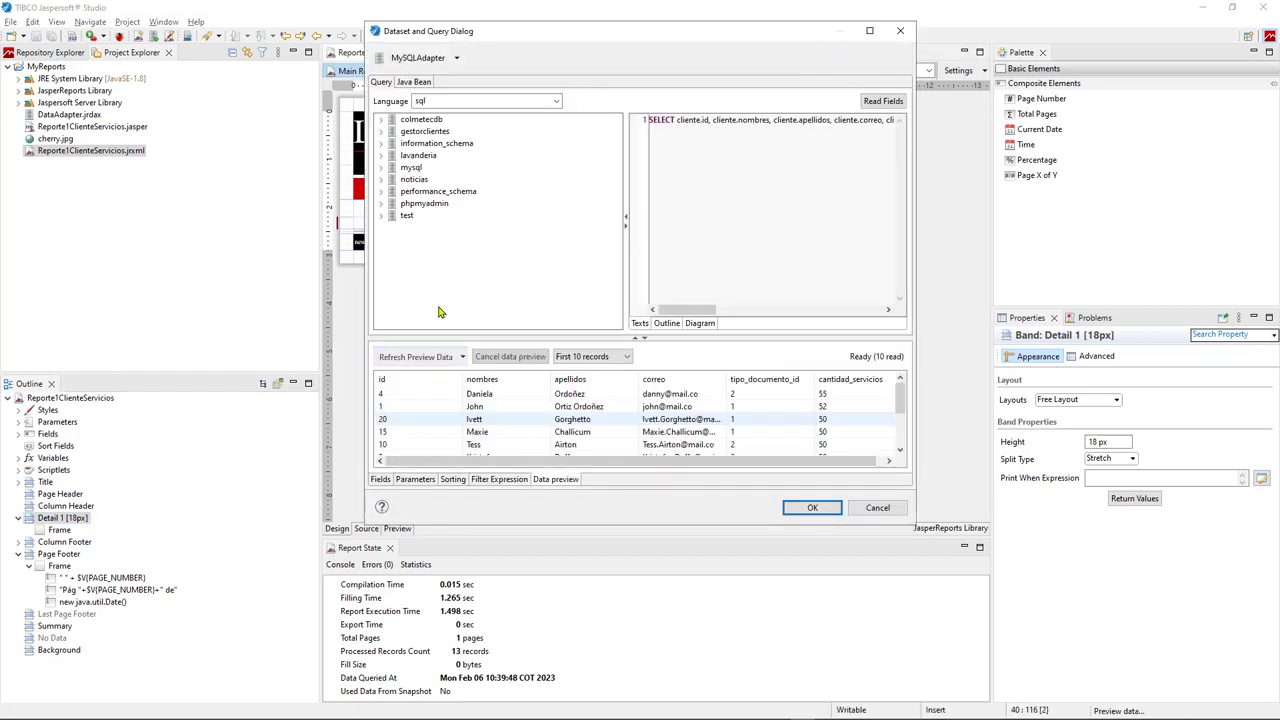
key(Up)
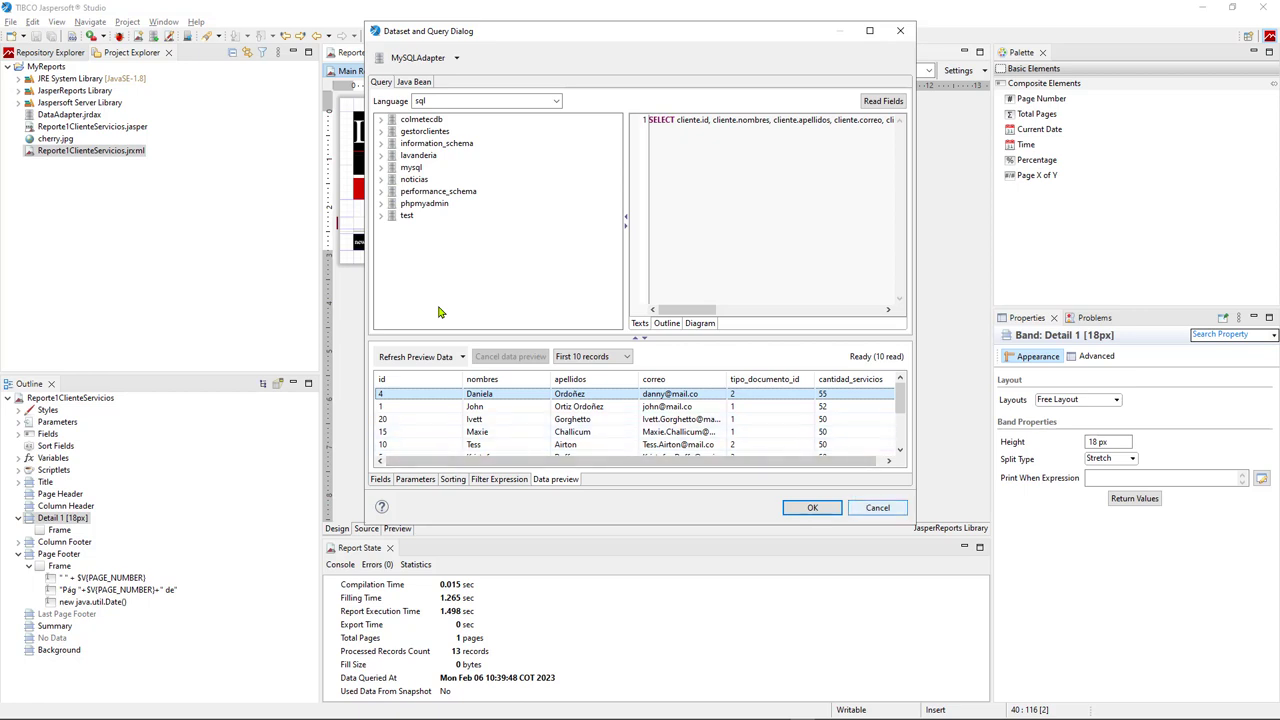
key(Tab)
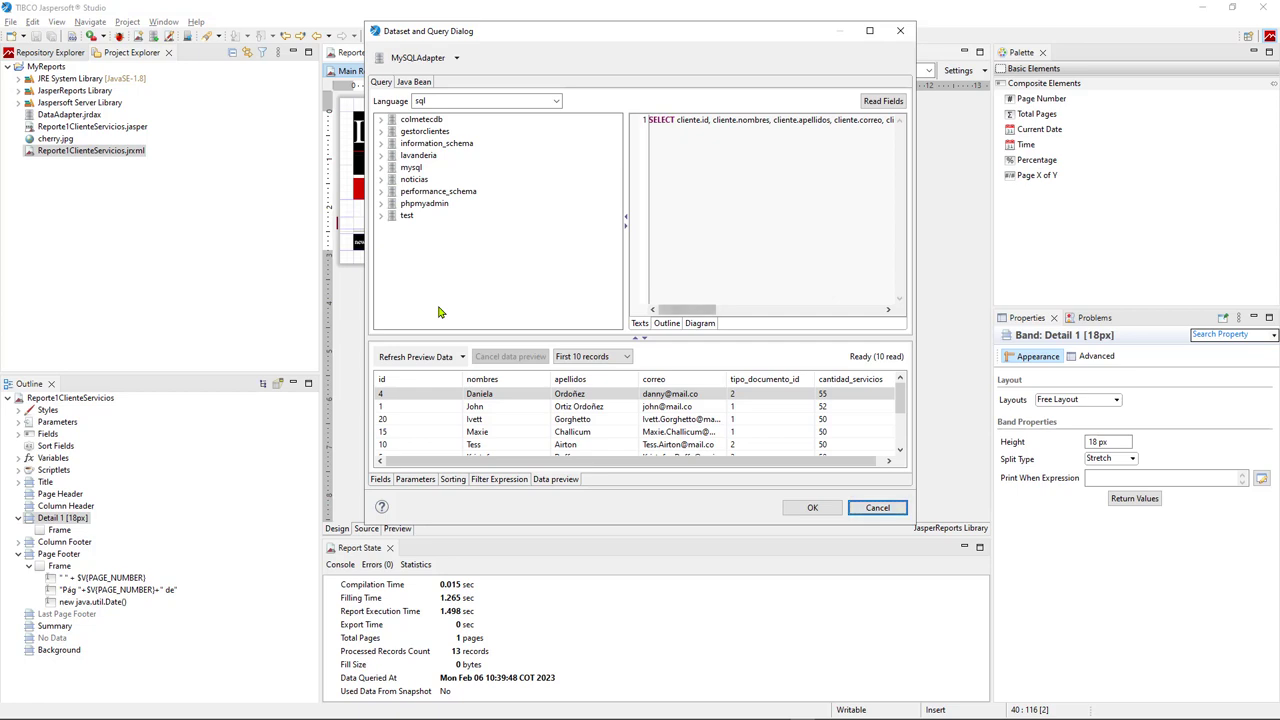
Step: Add cliente.documento after cliente.id in the dataset query's SELECT list and refresh the data preview
key(Tab)
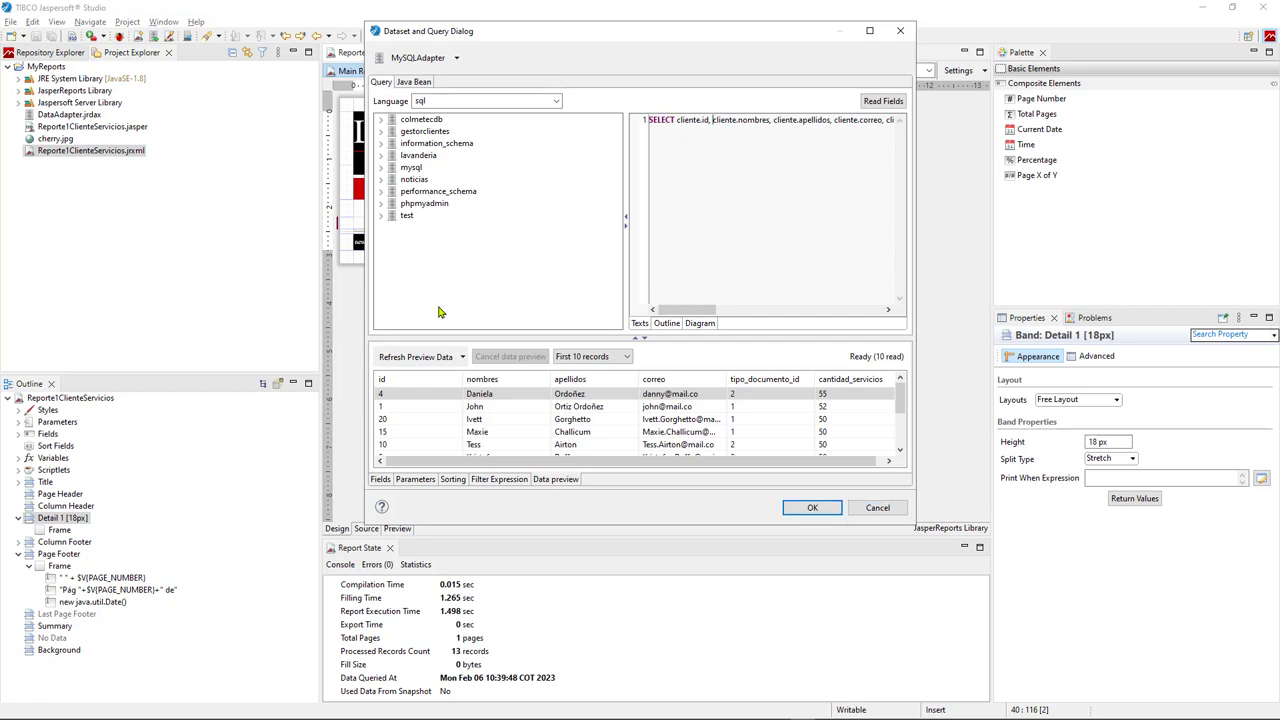
text(clie)
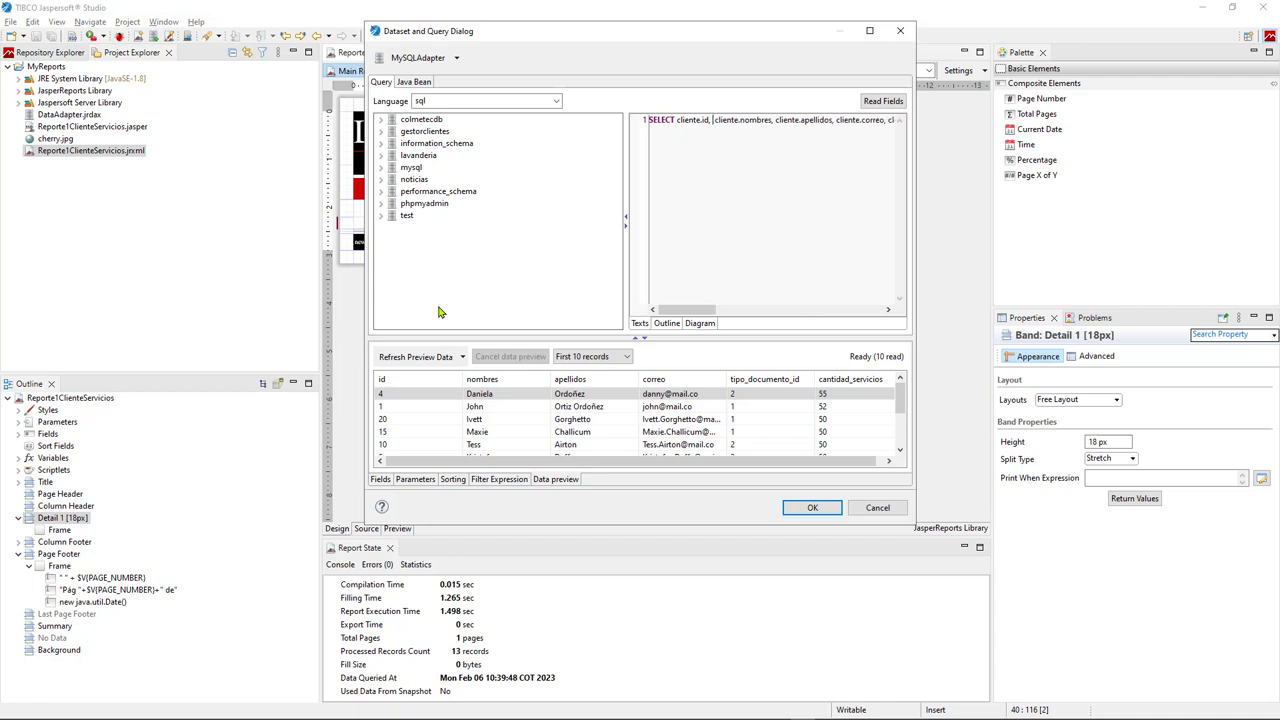
text(nte.documento)
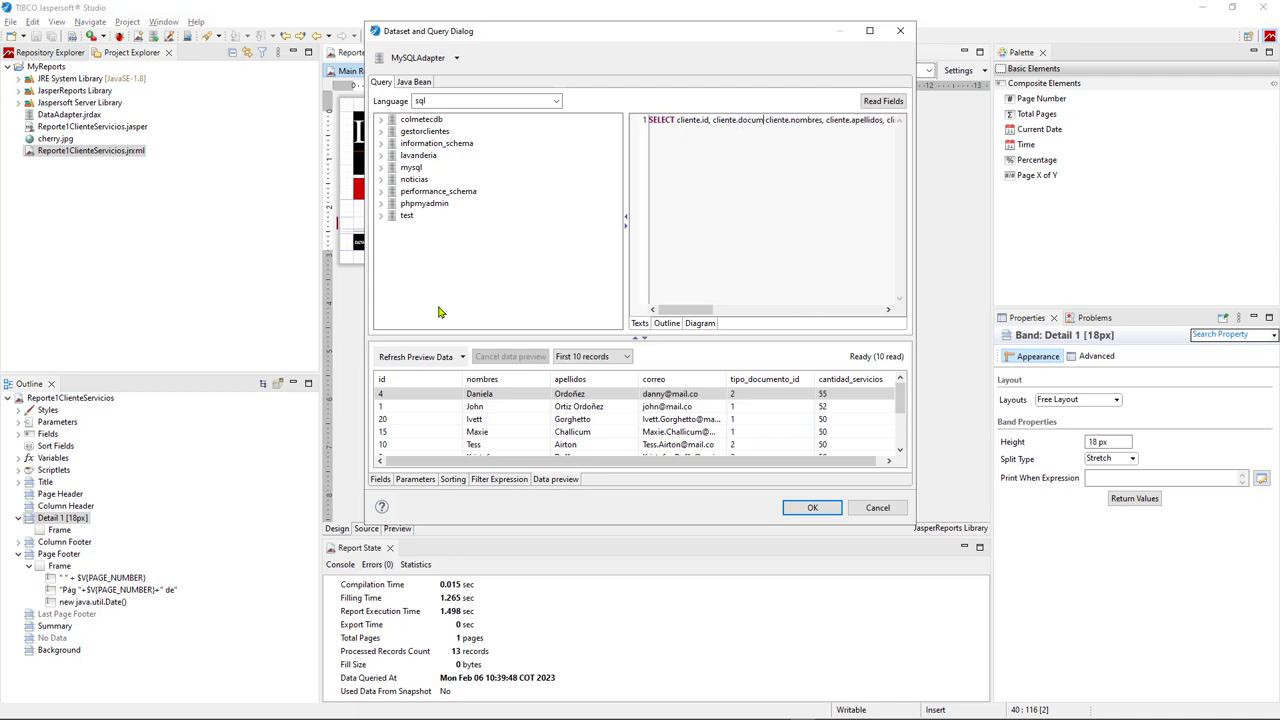
text(,)
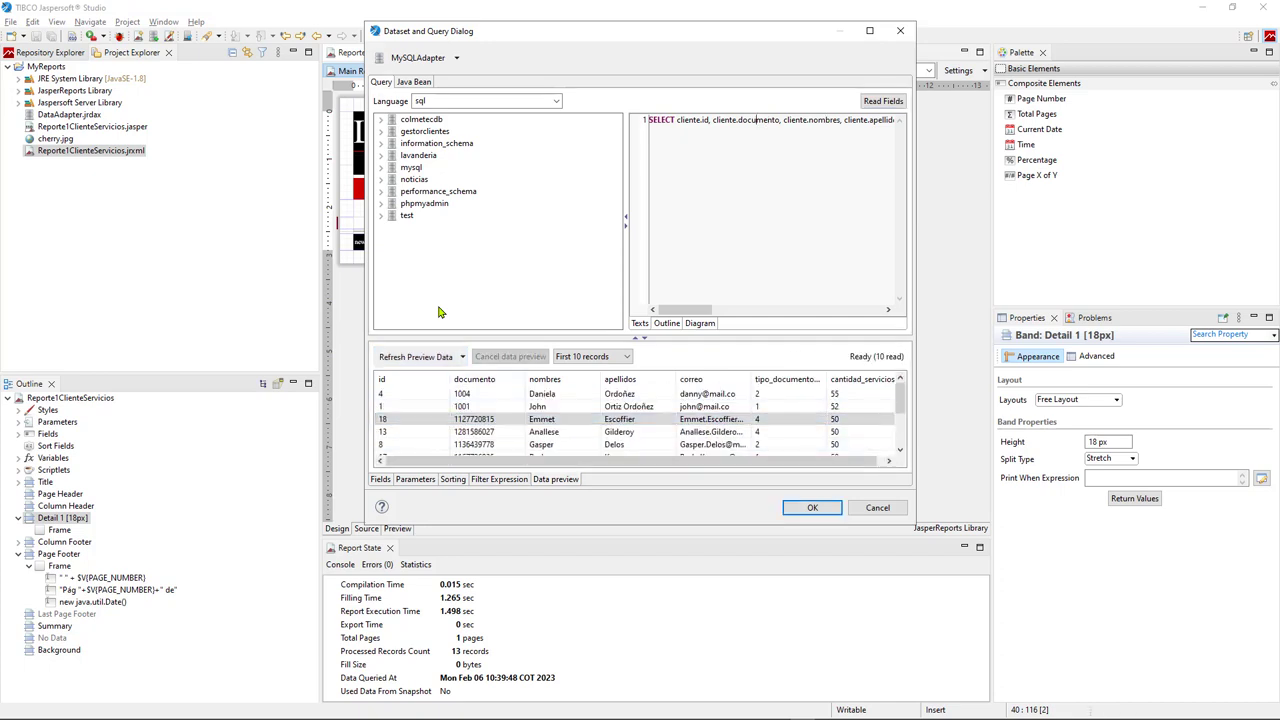
Step: Switch to IntelliJ IDEA and add cliente.documento after cliente.id in the SQL string of obtenerClientesQueMasHanSolicitadoServicios in AccesoDatos.java
key(alt+Tab)
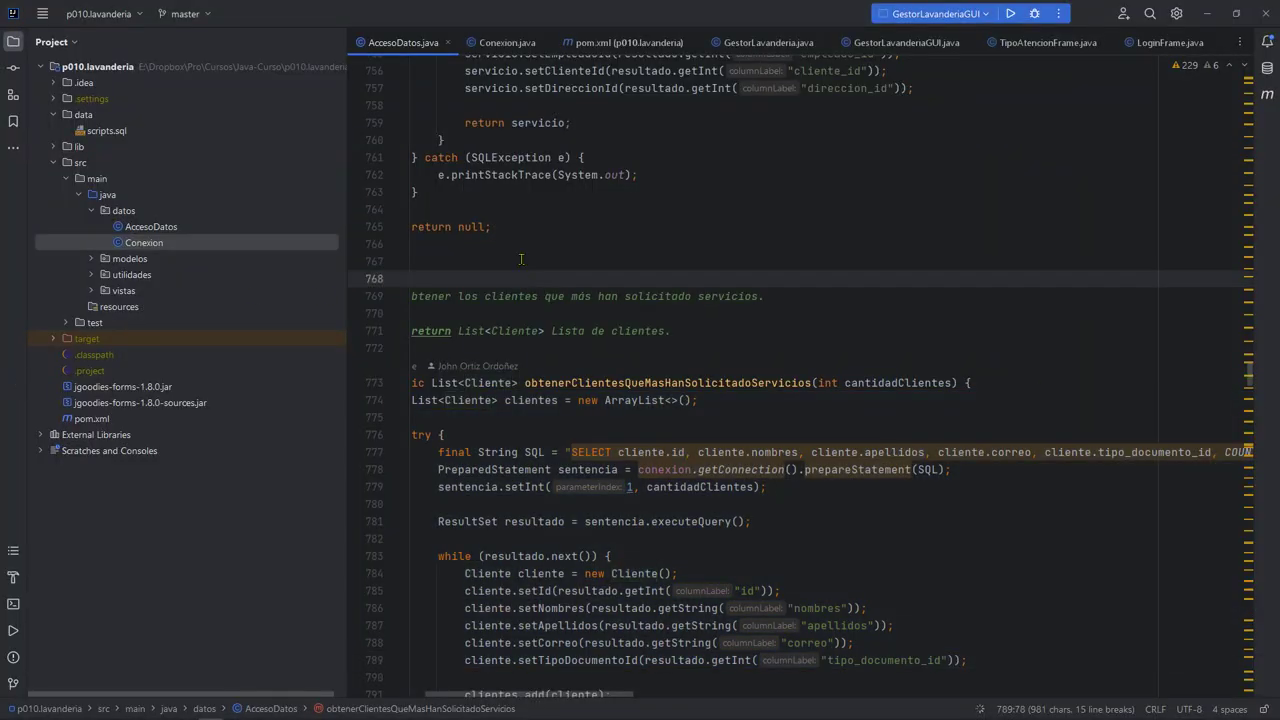
click(762, 278)
click(697, 452)
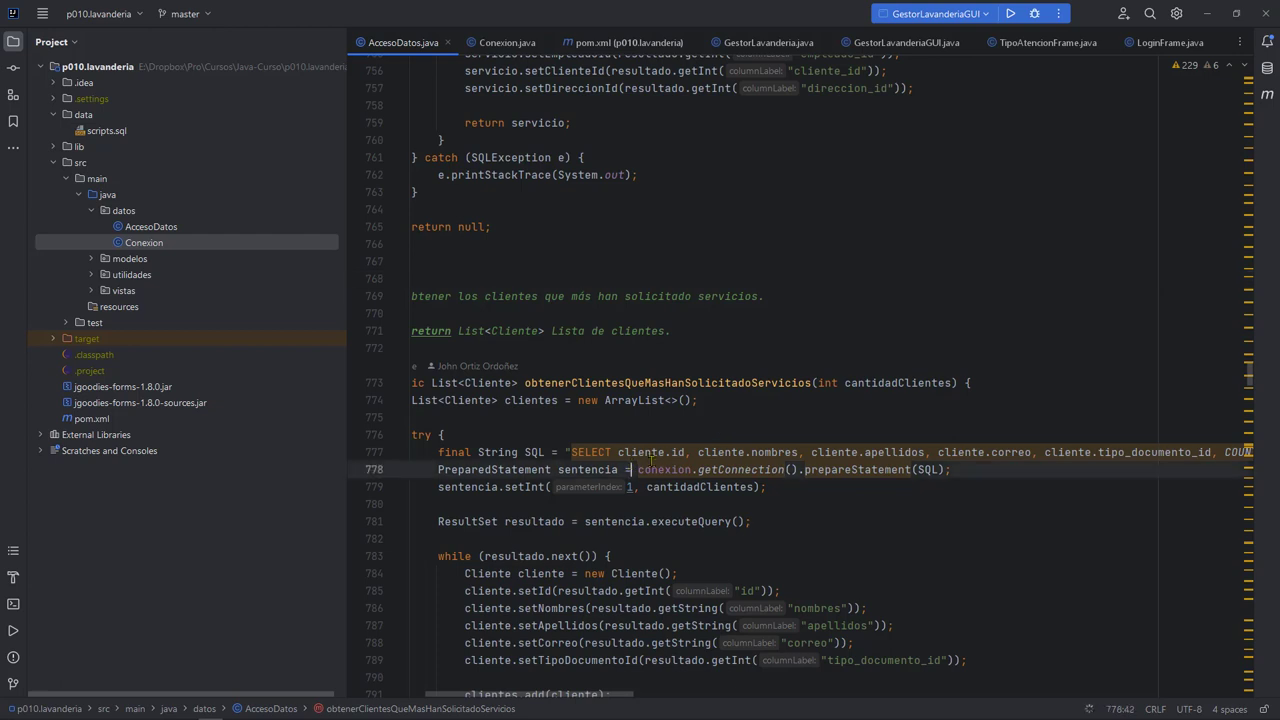
text(cliente.)
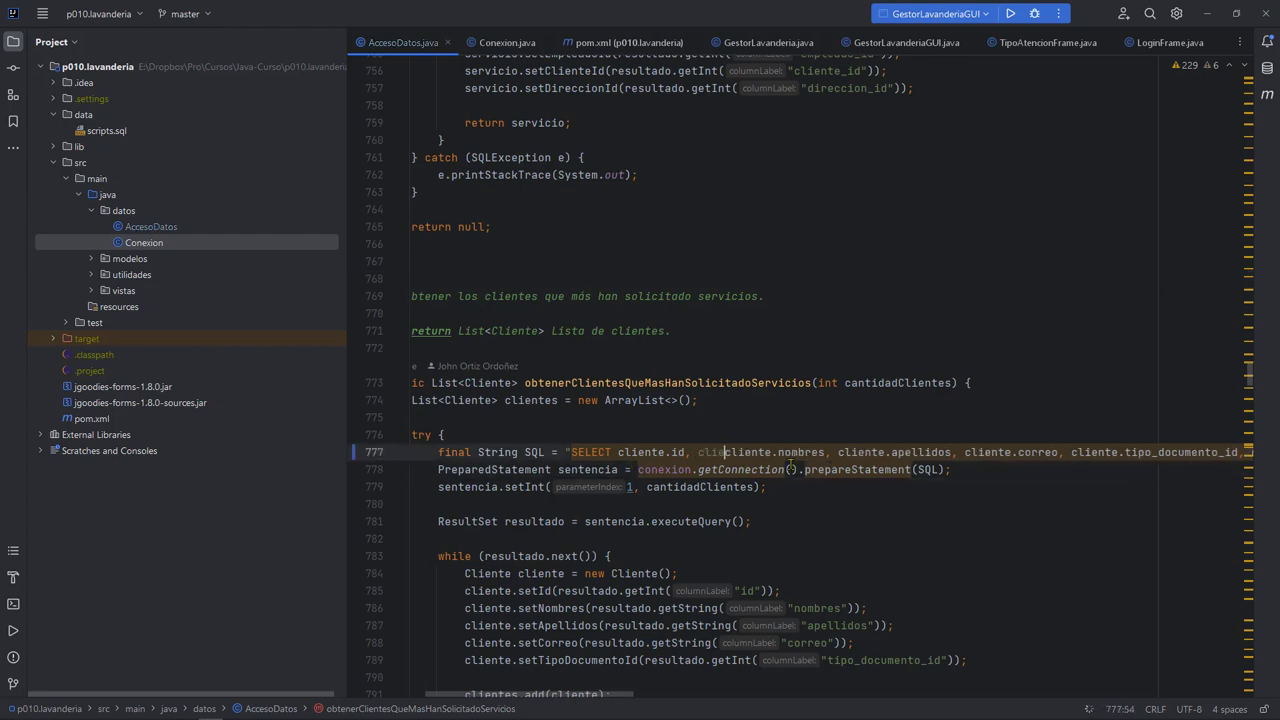
text(documento,)
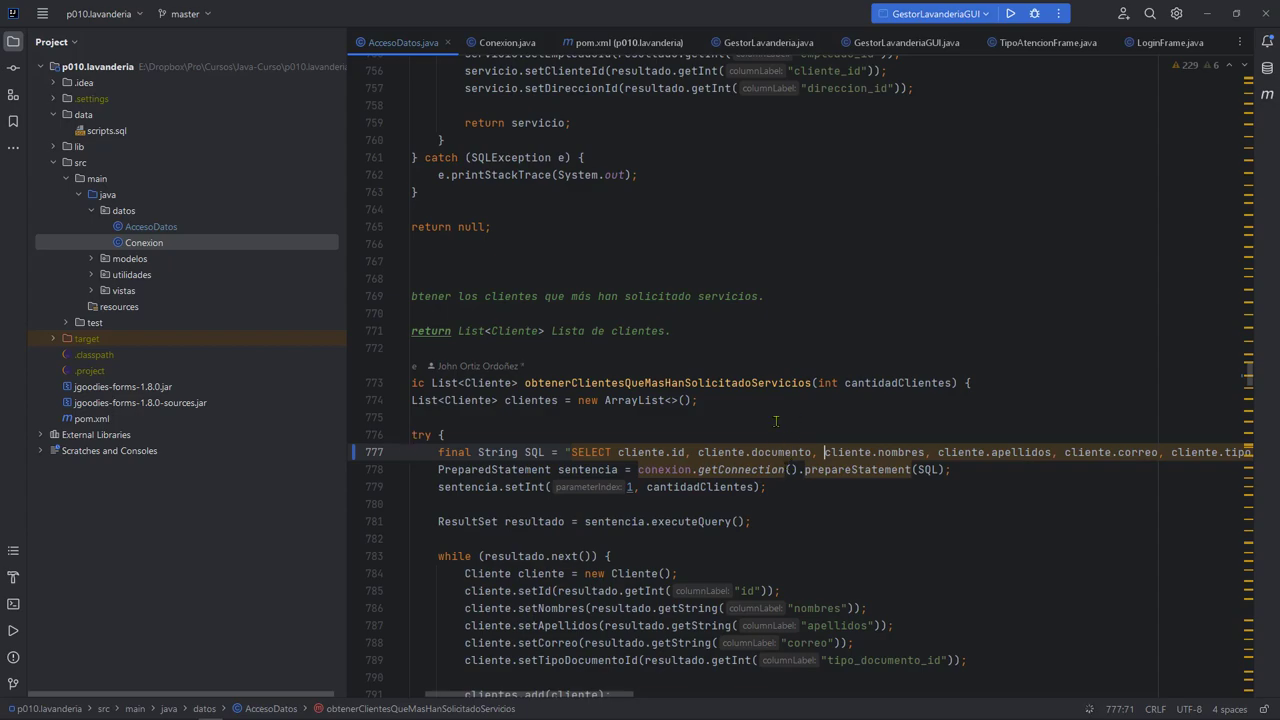
Step: Return to Jaspersoft Studio, accept the dataset query with its documento field and save the report
key(alt+Tab)
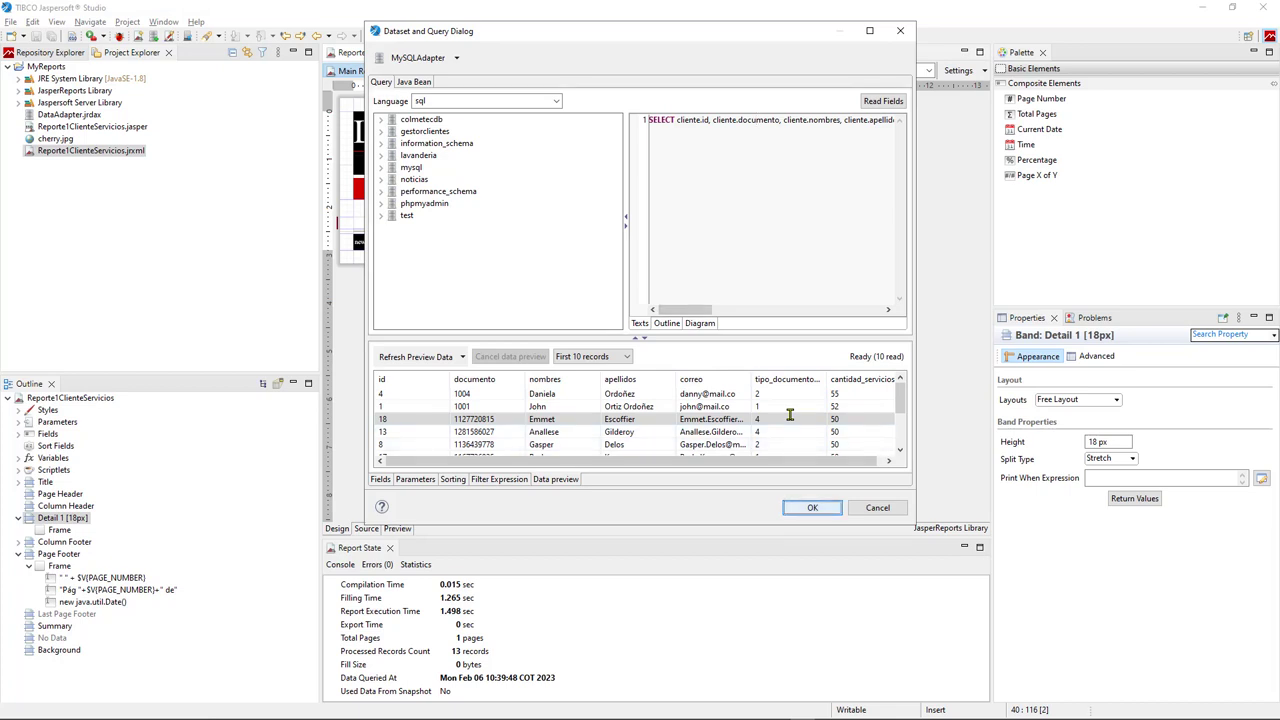
key(Escape)
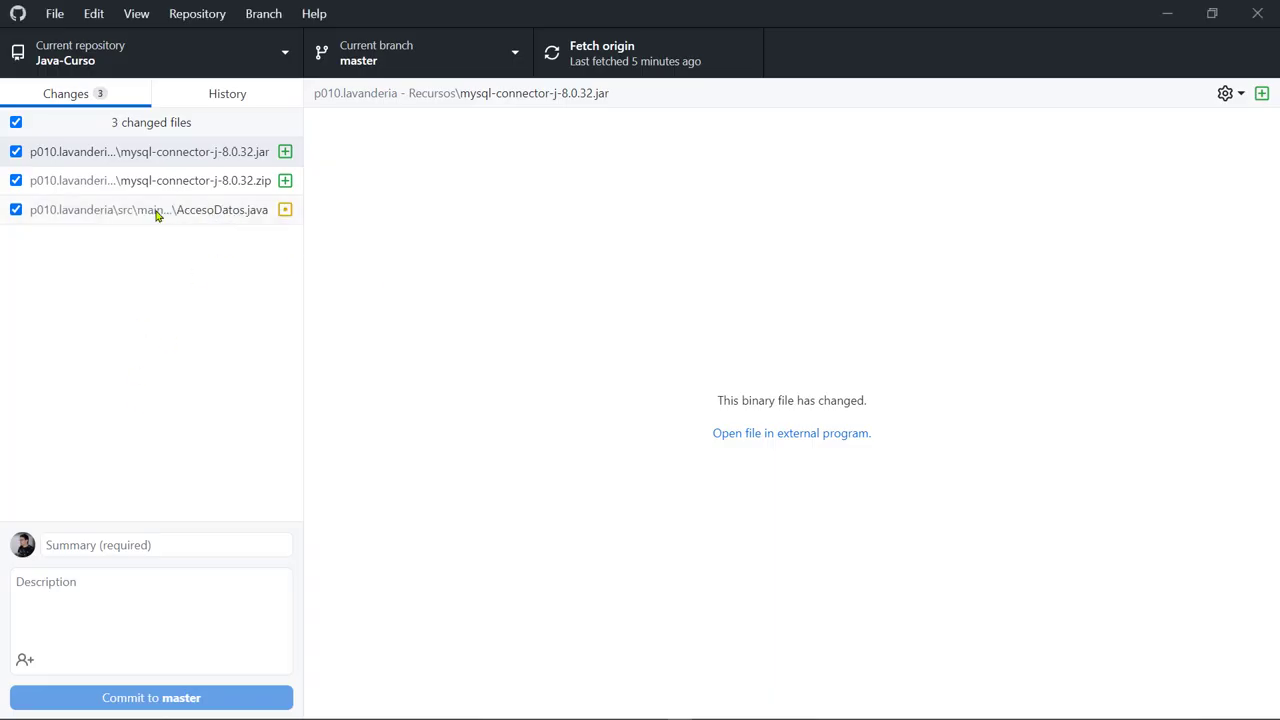
Step: In GitHub Desktop, commit the three changed files to master as "Inclusión driver de MySQL, y consulta de base de datos para reportes" and push
click(133, 551)
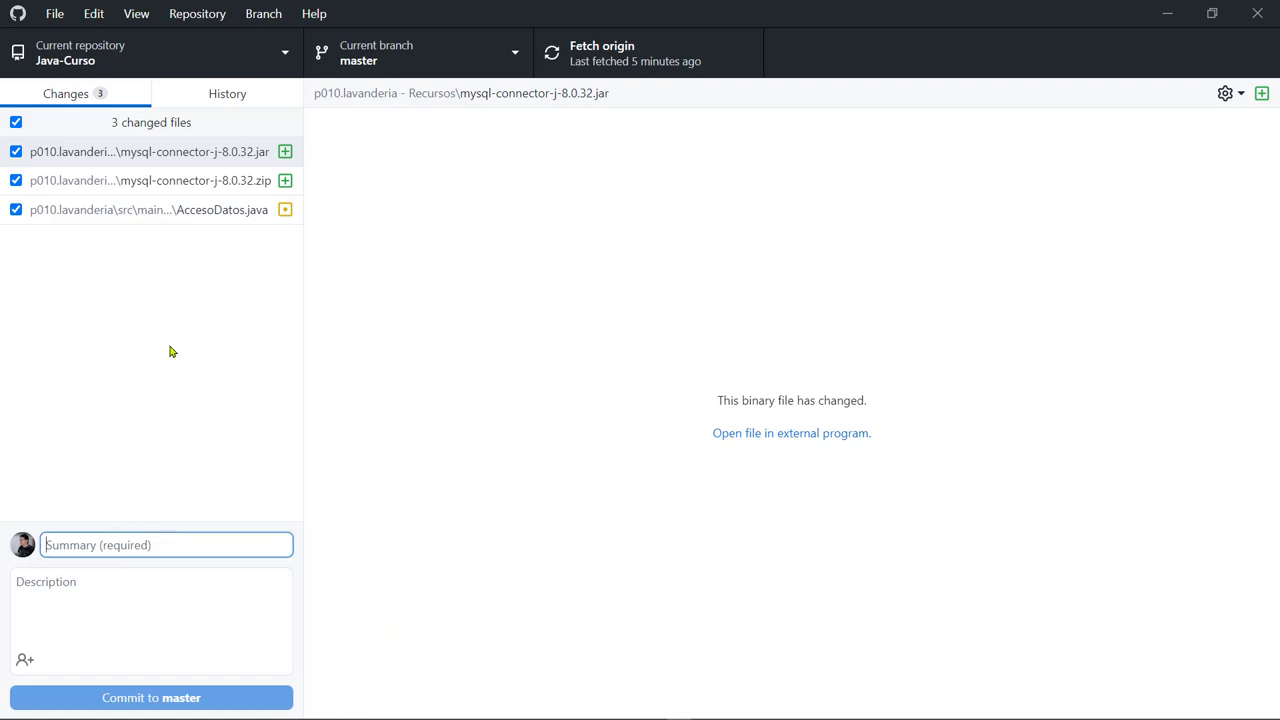
click(232, 214)
click(220, 536)
text(Incl)
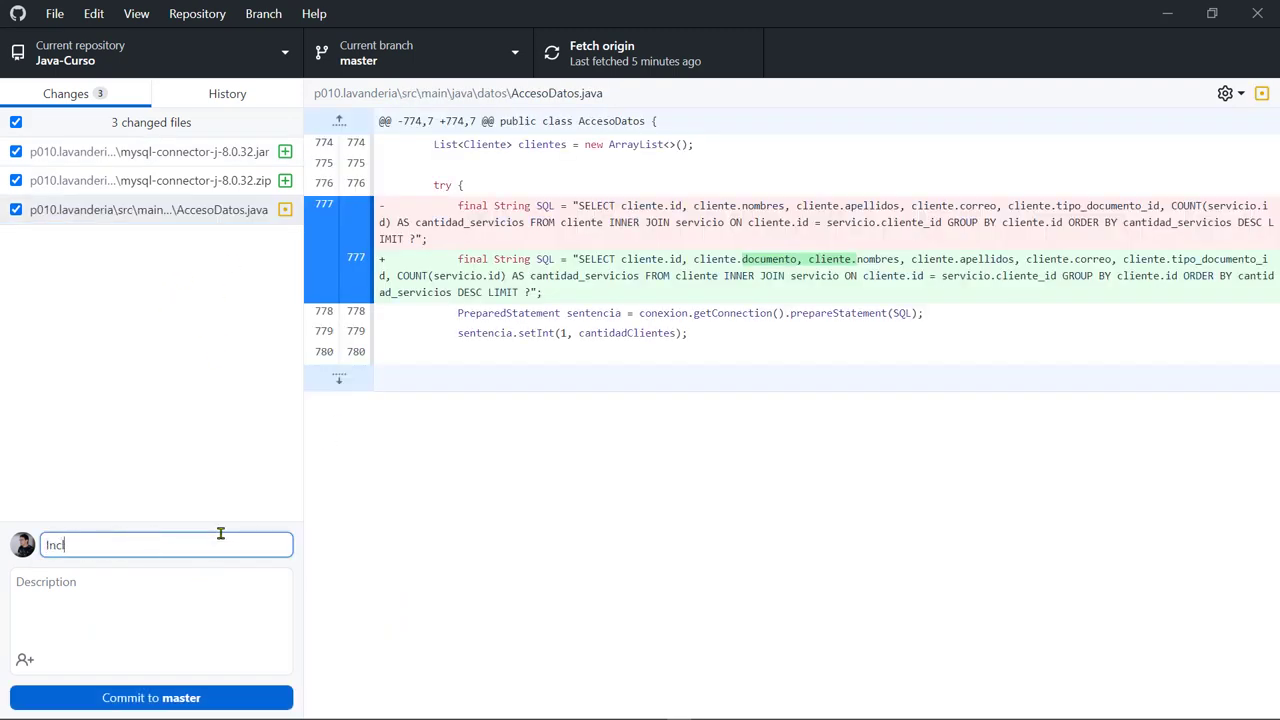
text(usión driver de MySQL)
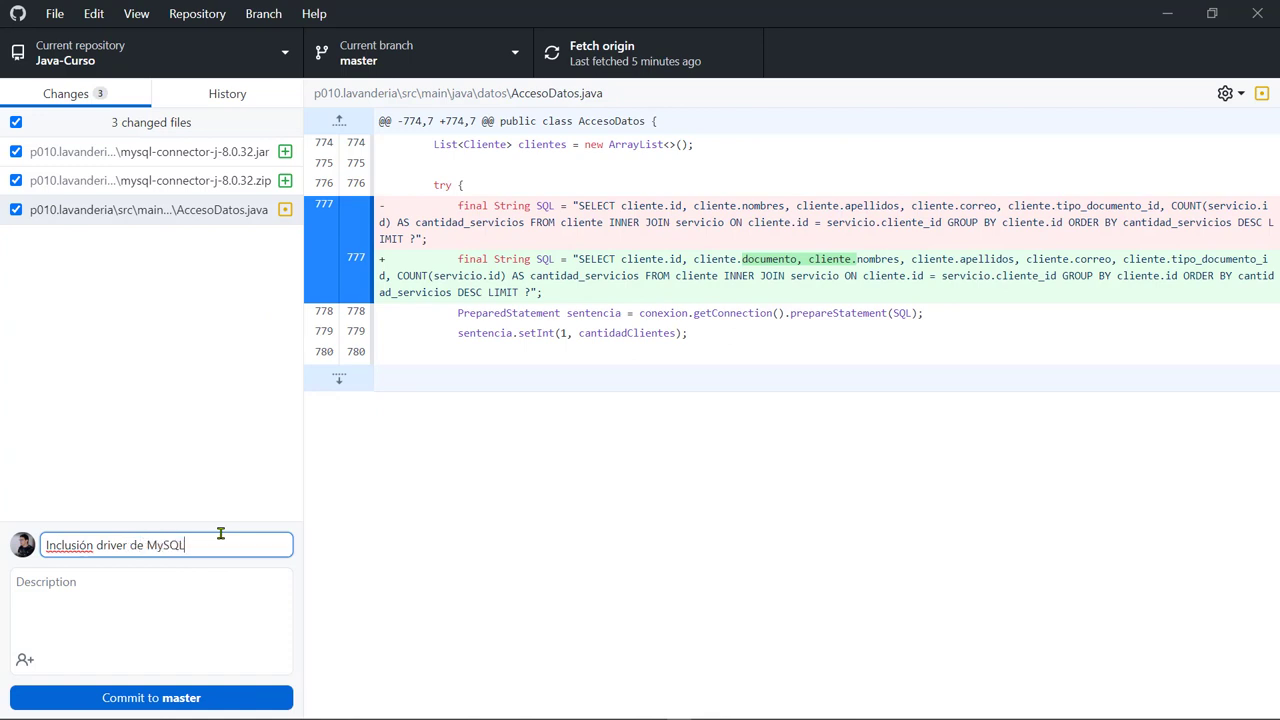
text(, yj c)
key(BackSpace)
key(BackSpace)
key(BackSpace)
text(consulta de base de datos)
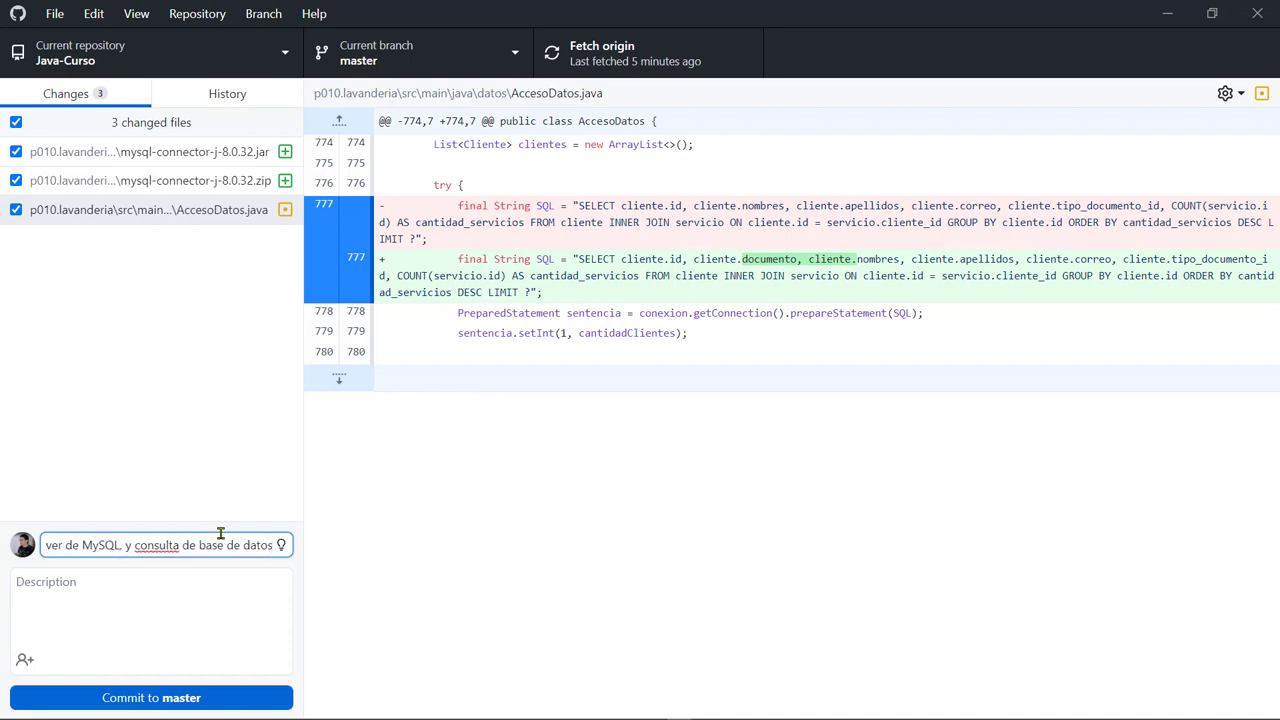
text( para reportes)
key(ctrl+Return)
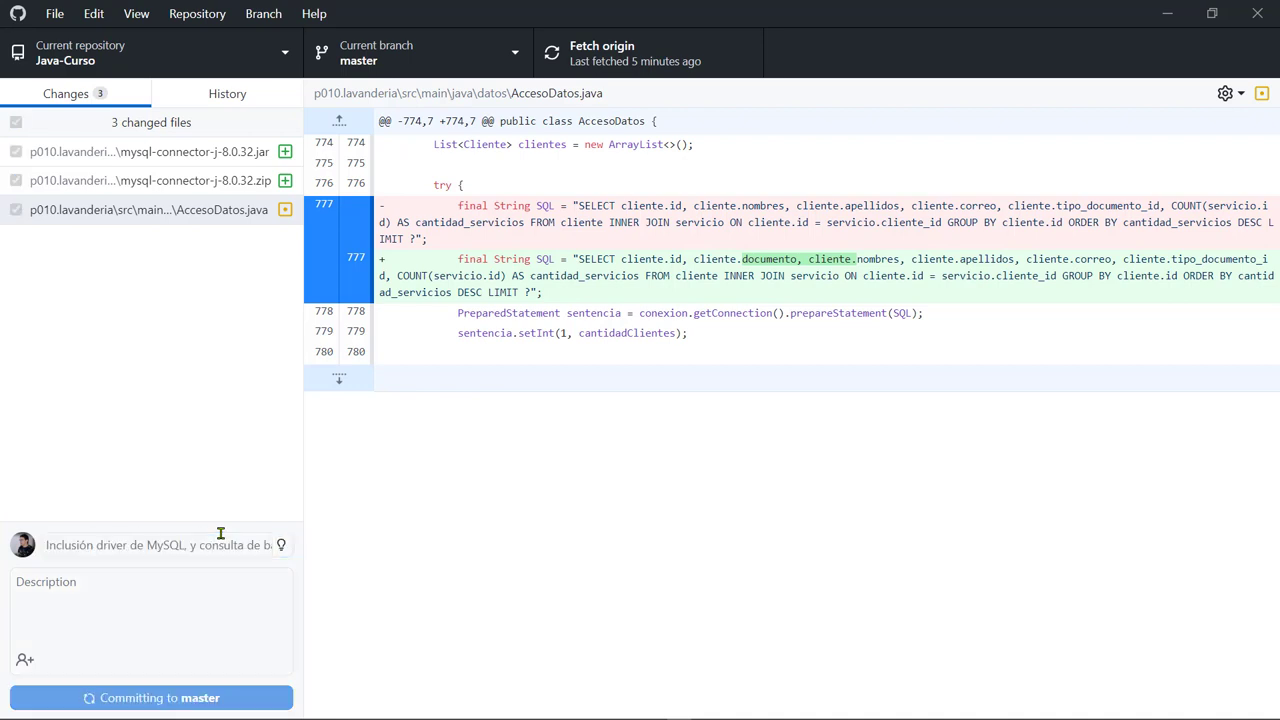
key(ctrl+p)
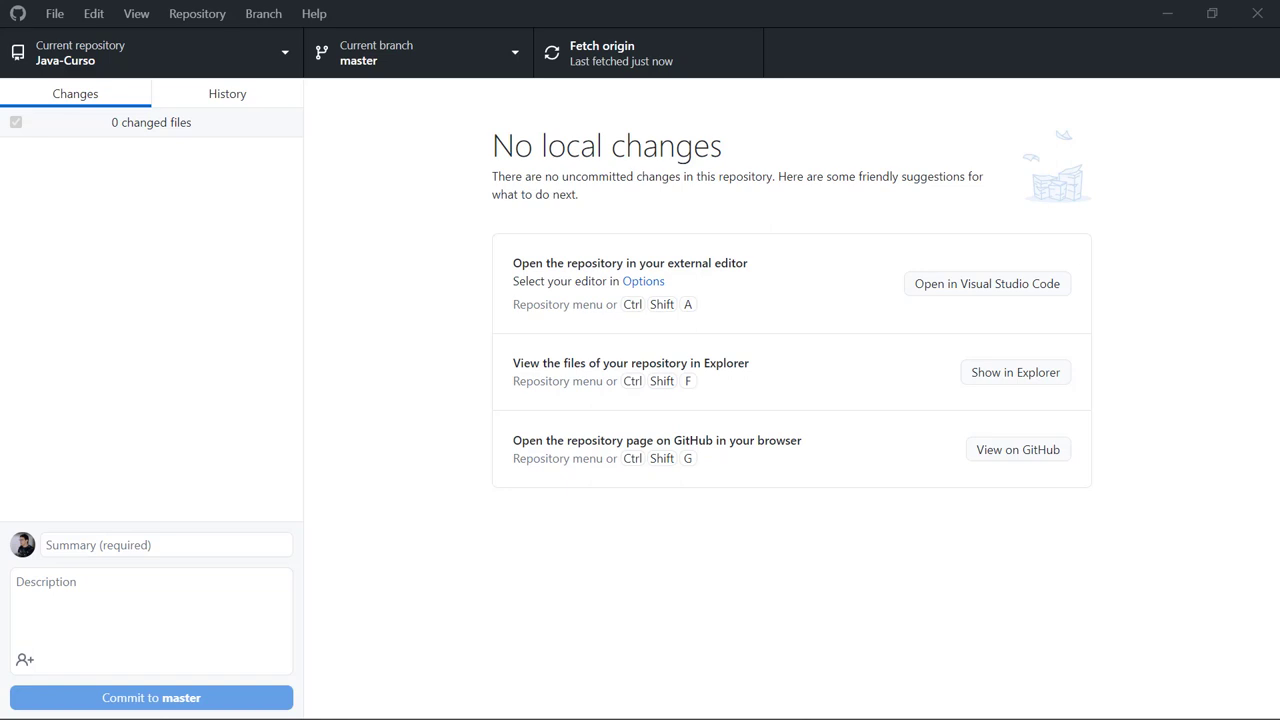
Step: Copy Reporte1ClienteServicios.jrxml from the MyReports folder into the p010.lavanderia - Recursos folder, replacing the existing file
key(alt+Tab)
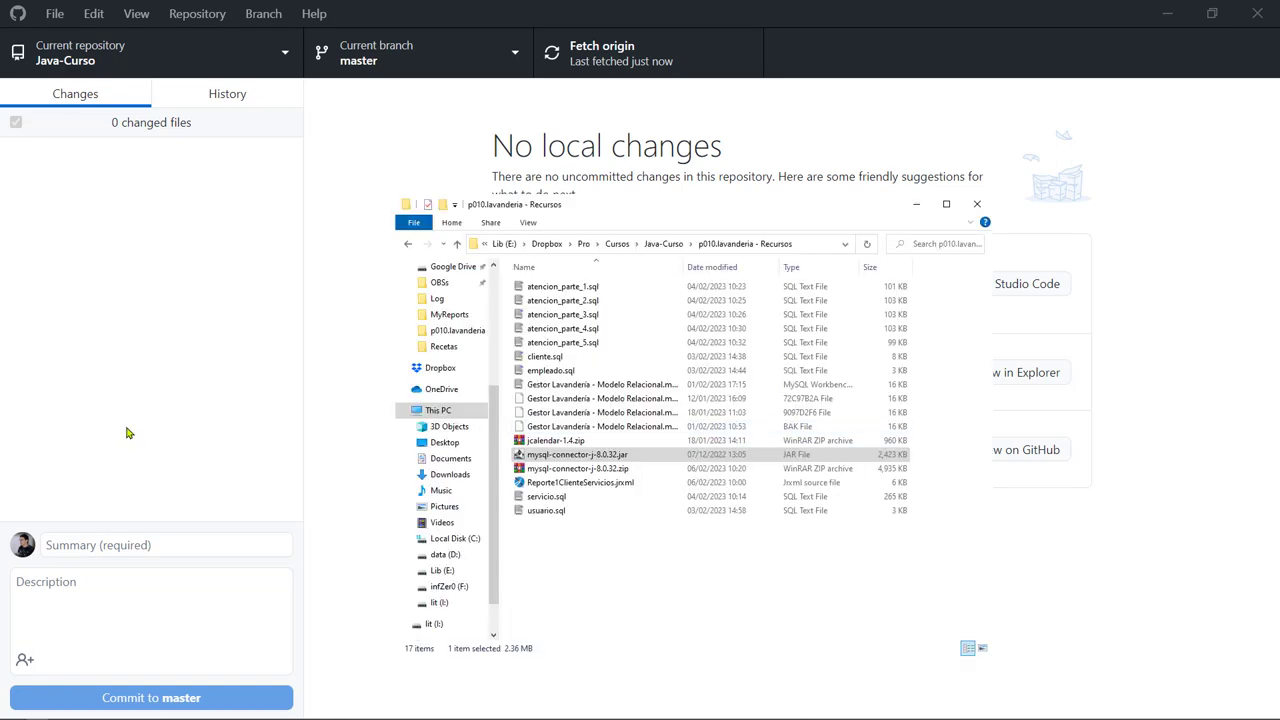
key(alt+Left)
click(591, 386)
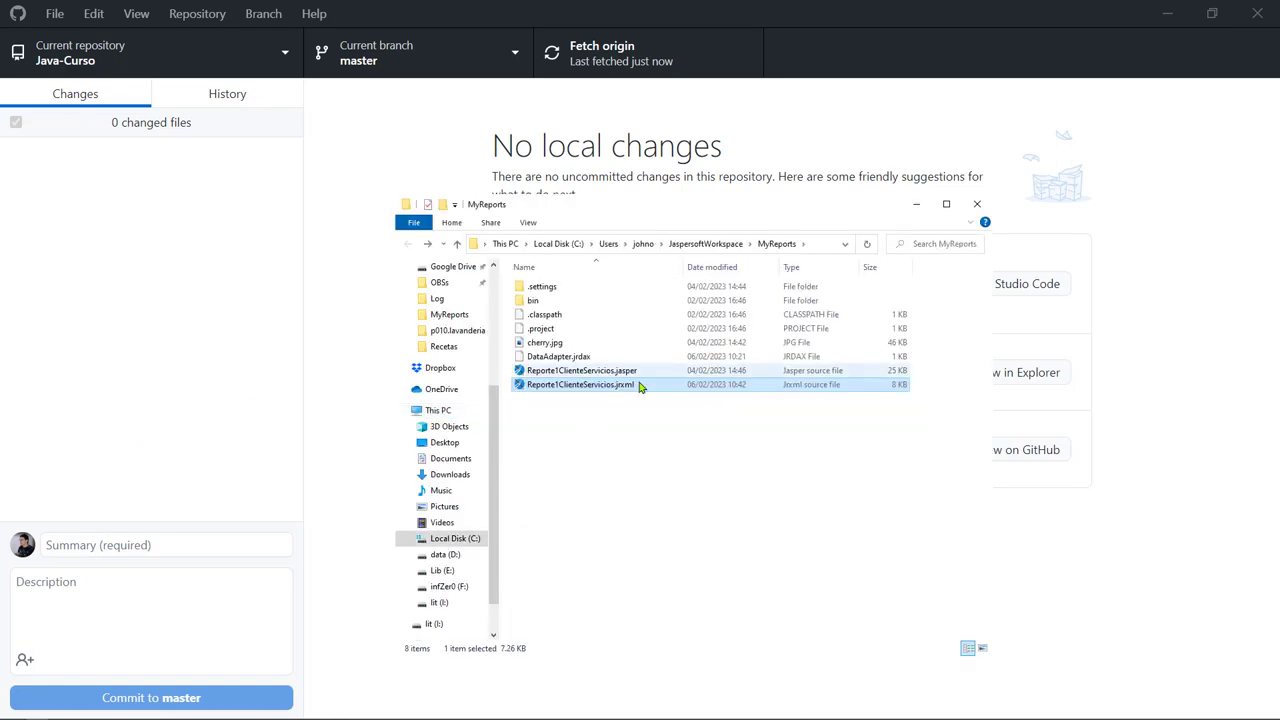
click(632, 385)
key(Escape)
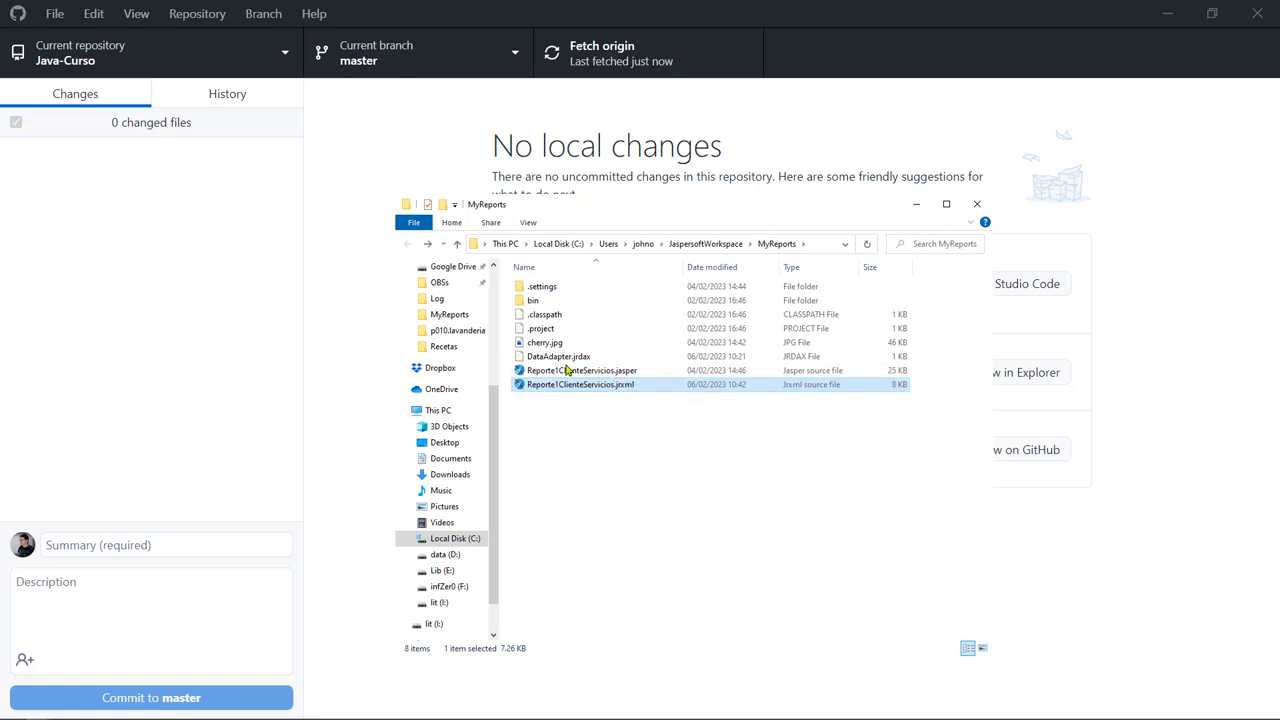
key(alt+Right)
click(660, 549)
key(ctrl+v)
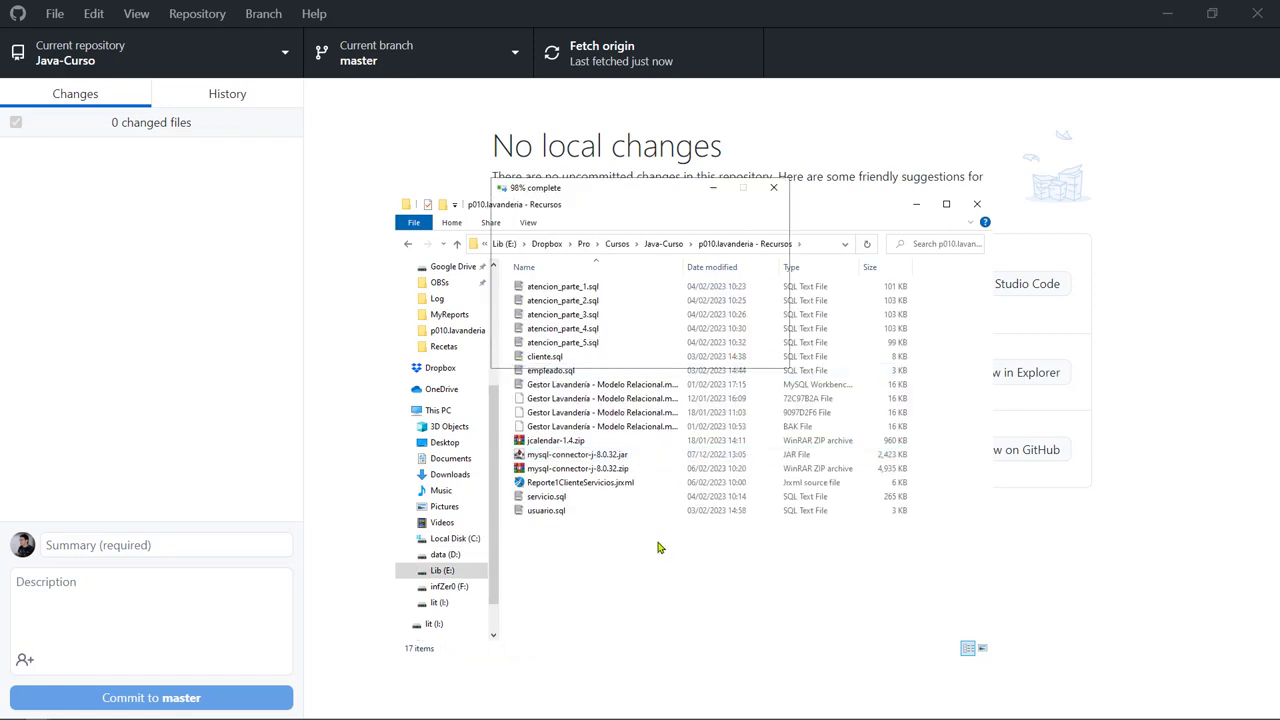
click(620, 272)
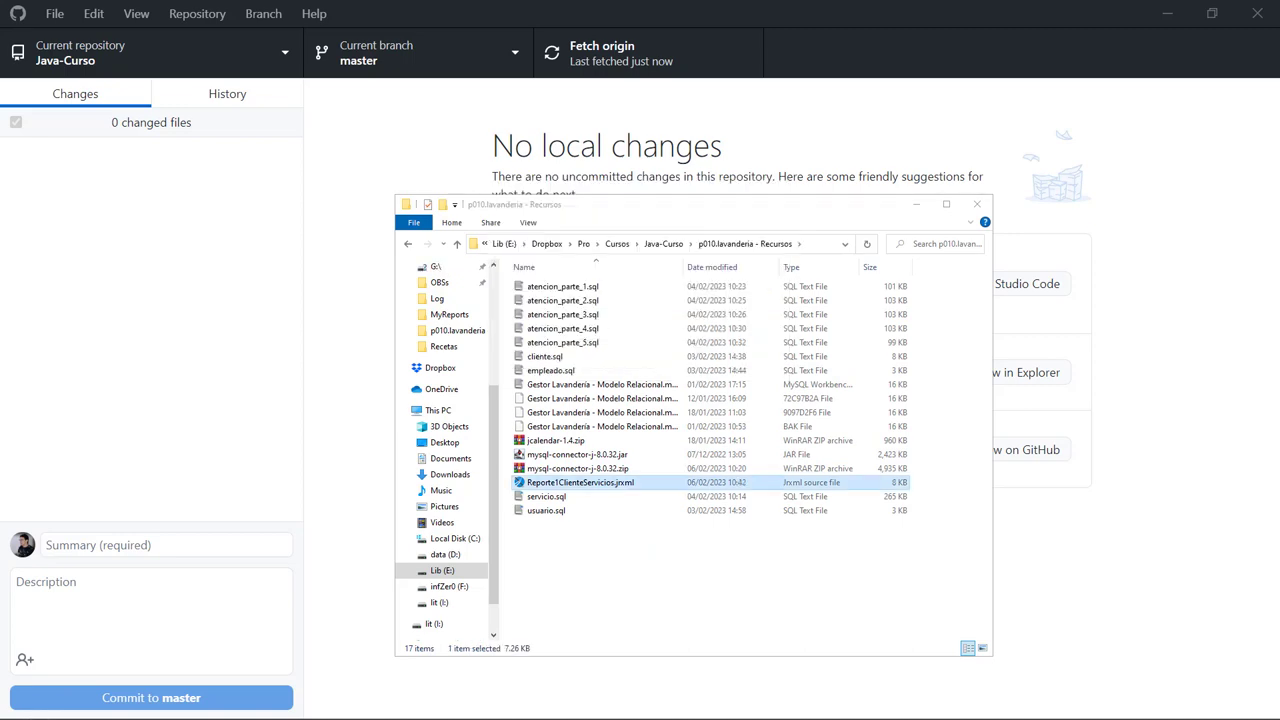
Step: Examine the changes to Reporte1ClienteServicios.jrxml in GitHub Desktop, and its queryString section in the report's XML source in Jaspersoft Studio
click(283, 514)
click(232, 536)
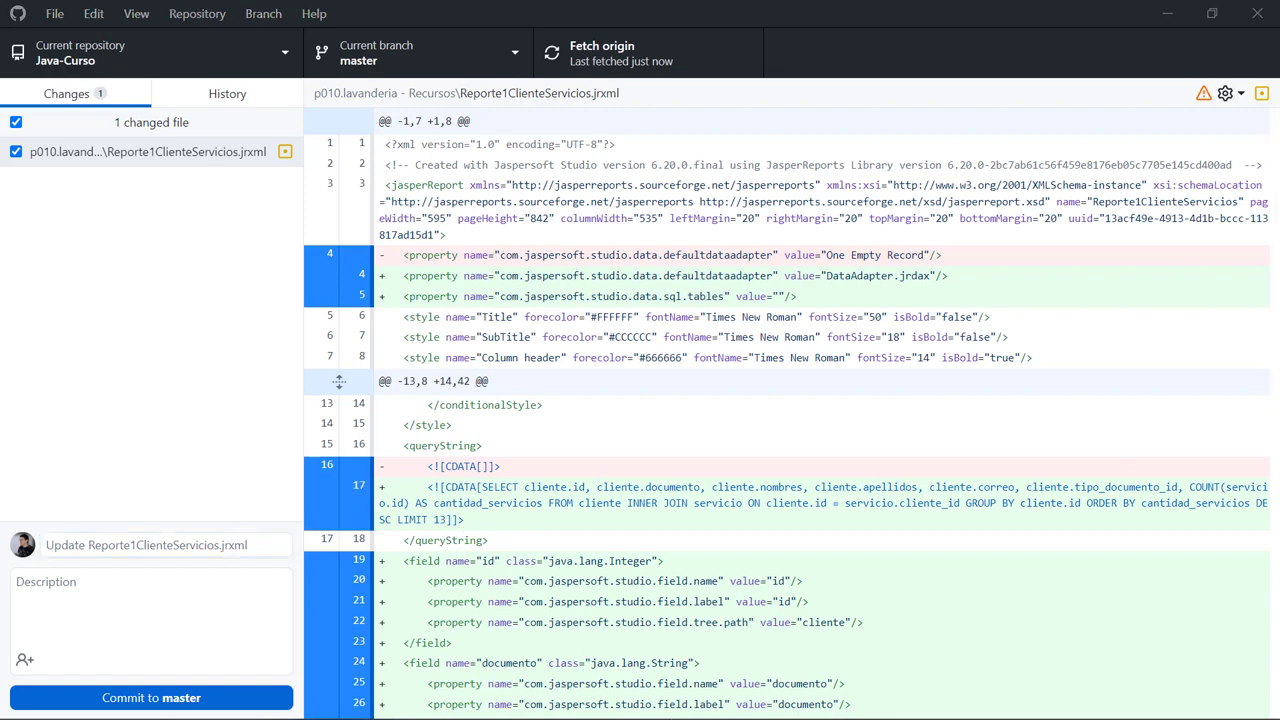
key(alt+Tab)
key(ctrl+Page_Down)
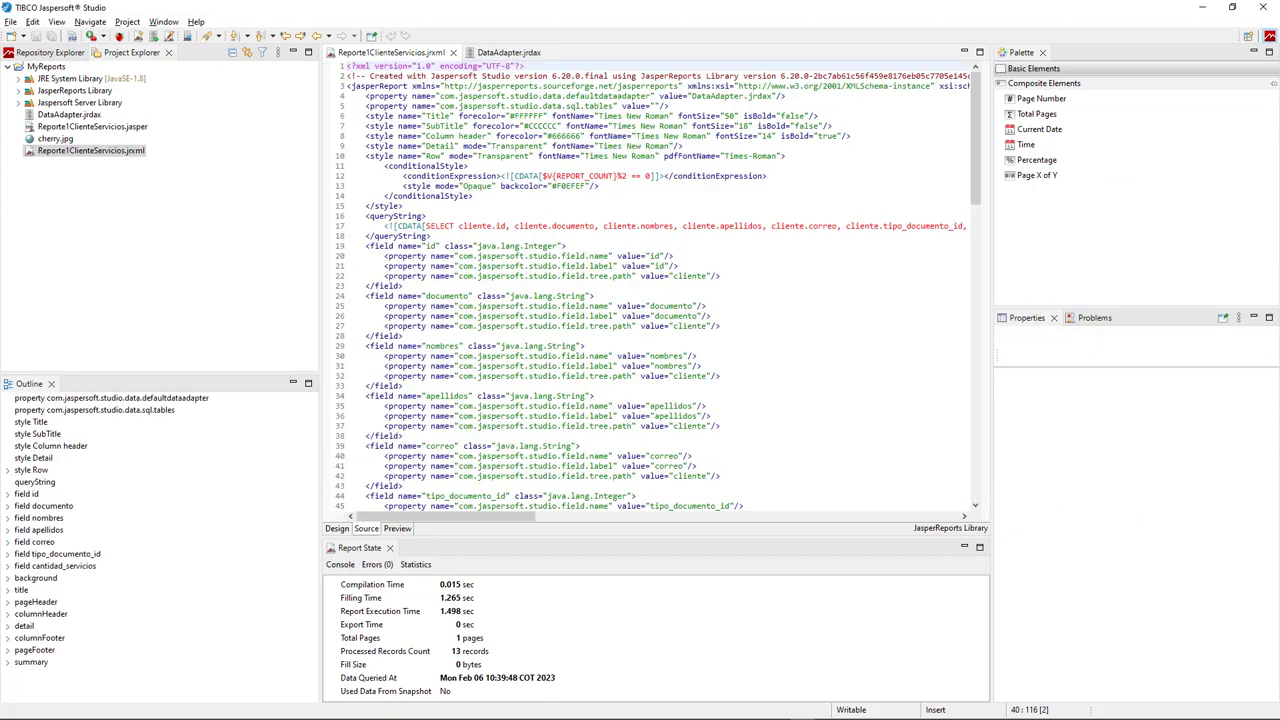
drag(365, 216, 432, 236)
click(432, 236)
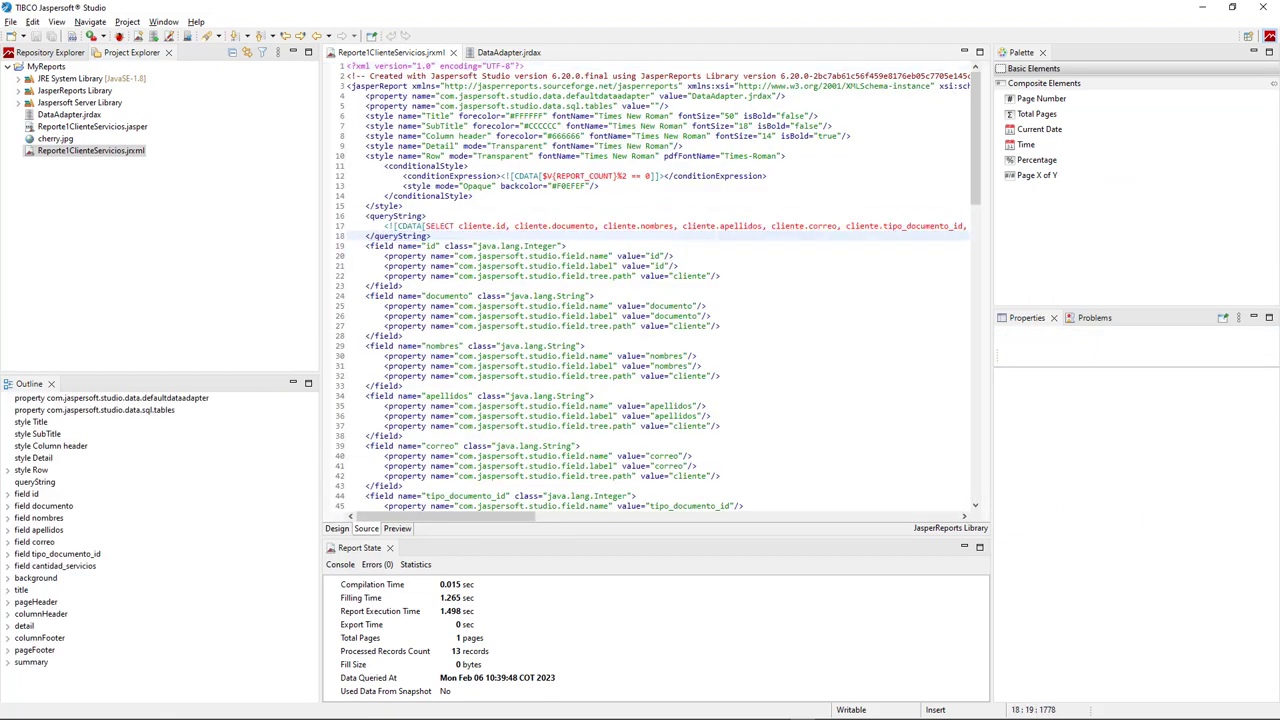
click(571, 226)
scroll(571, 226, right, 4)
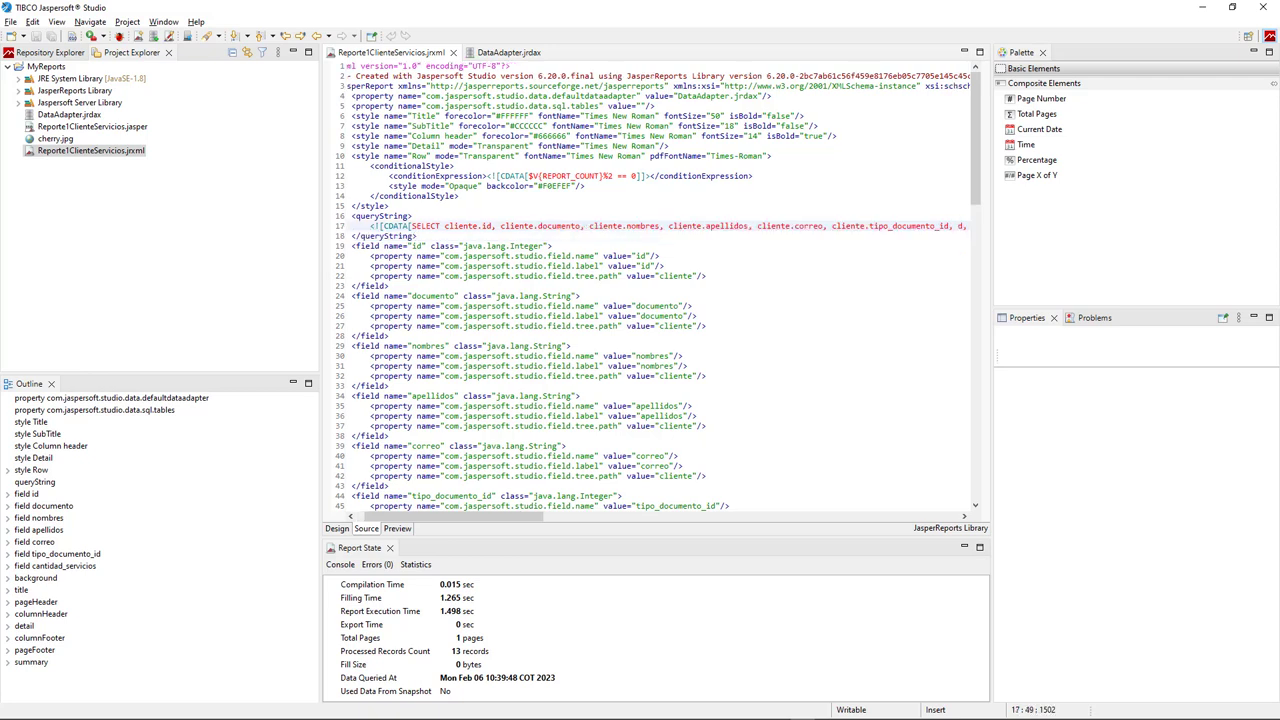
drag(510, 516, 444, 516)
scroll(444, 265, down, 1)
click(404, 265)
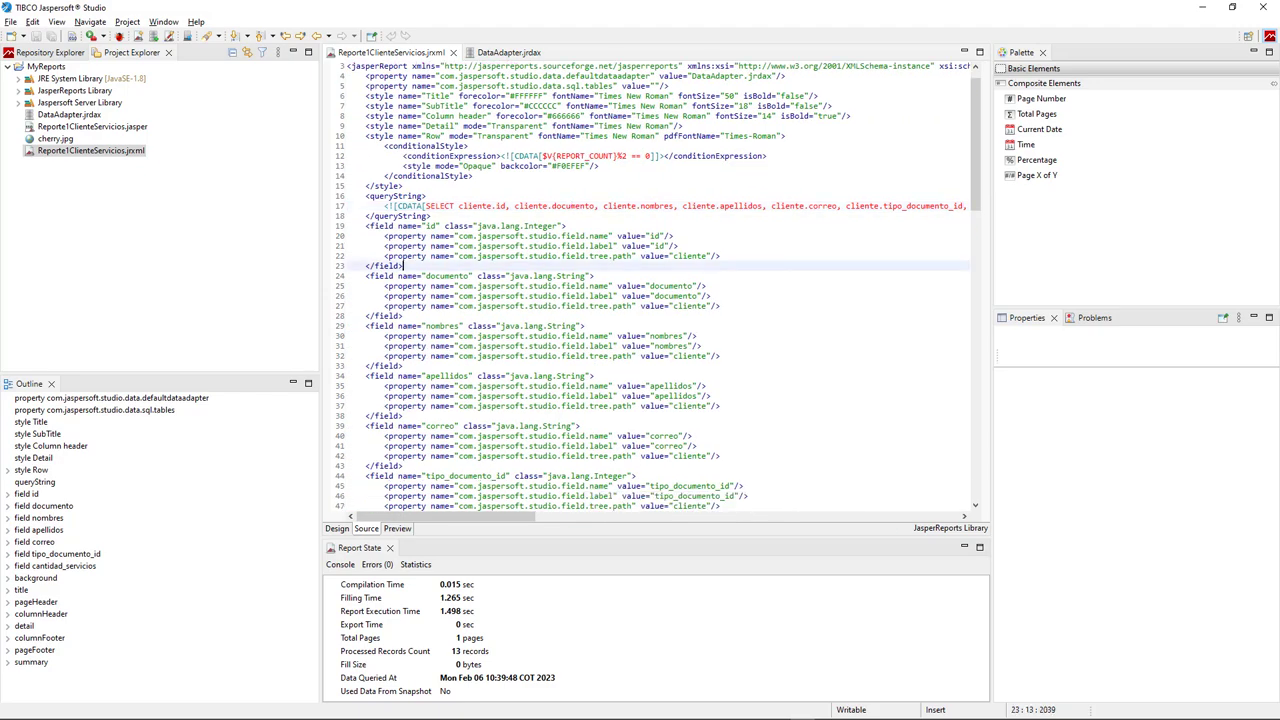
Step: In GitHub Desktop, commit the changed Reporte1ClienteServicios.jrxml to master as "Cadena de consulta para obtener datos" and push
key(alt+Tab)
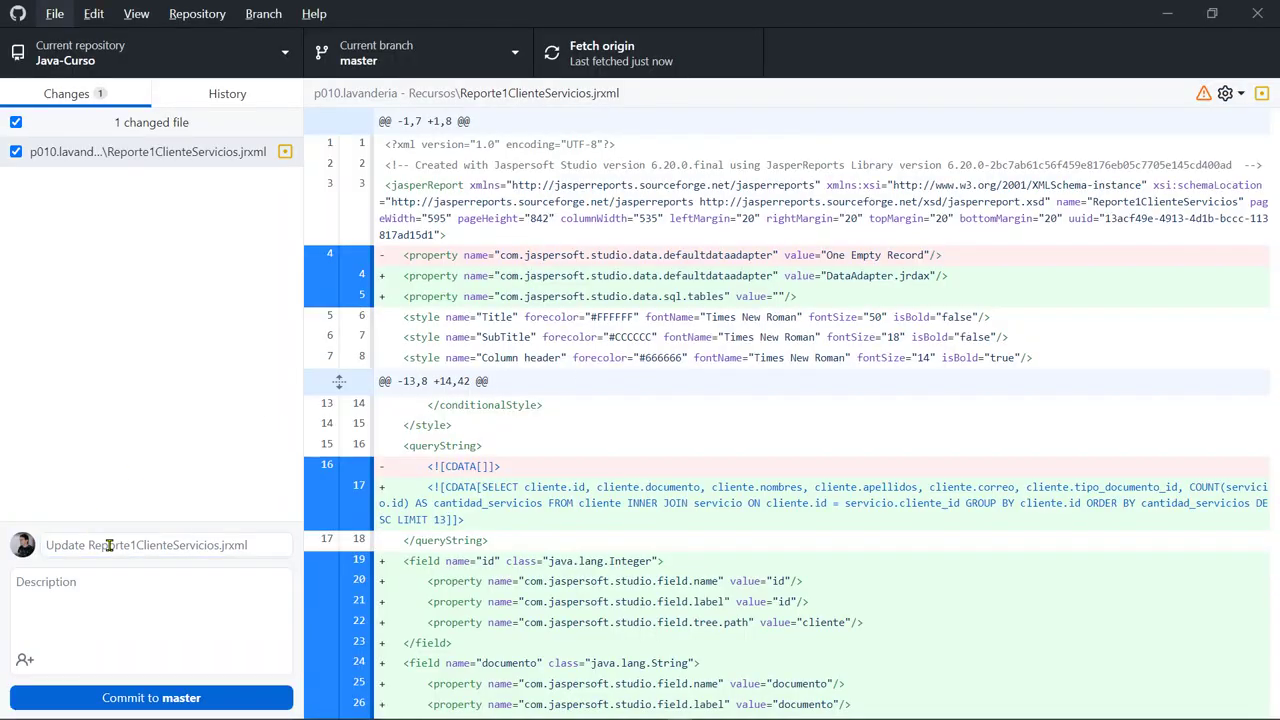
click(109, 545)
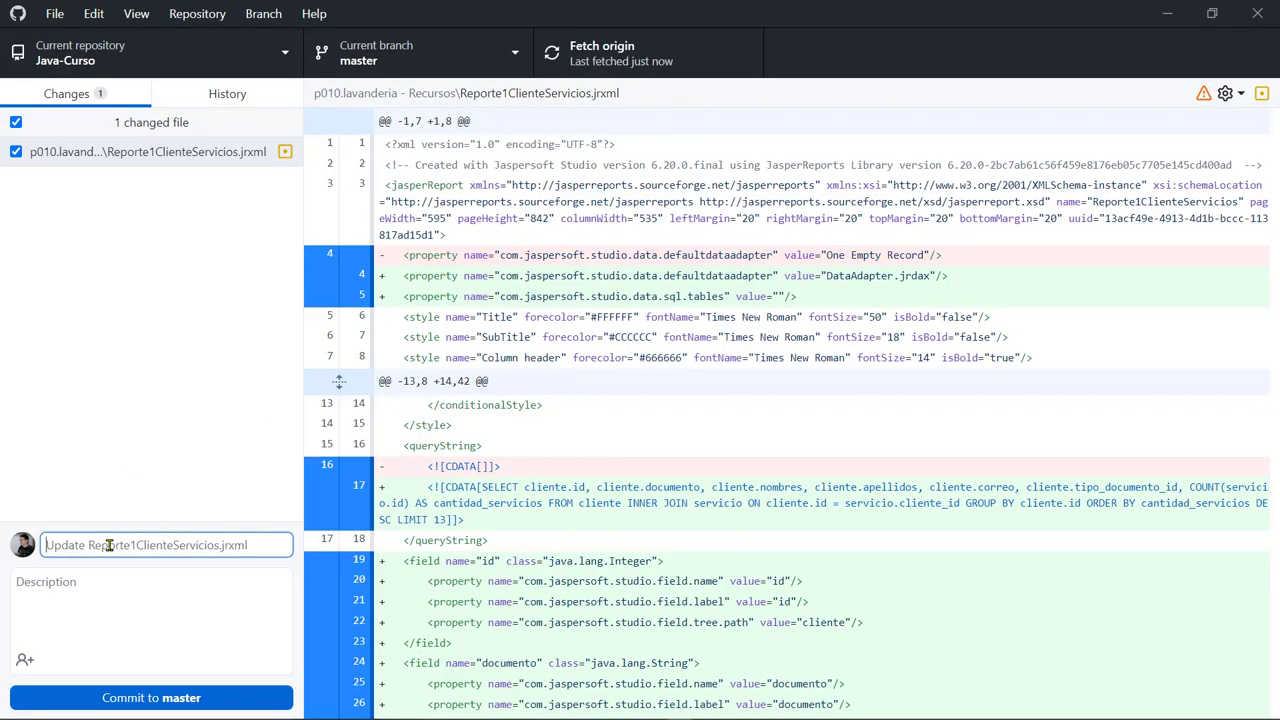
text(Caden)
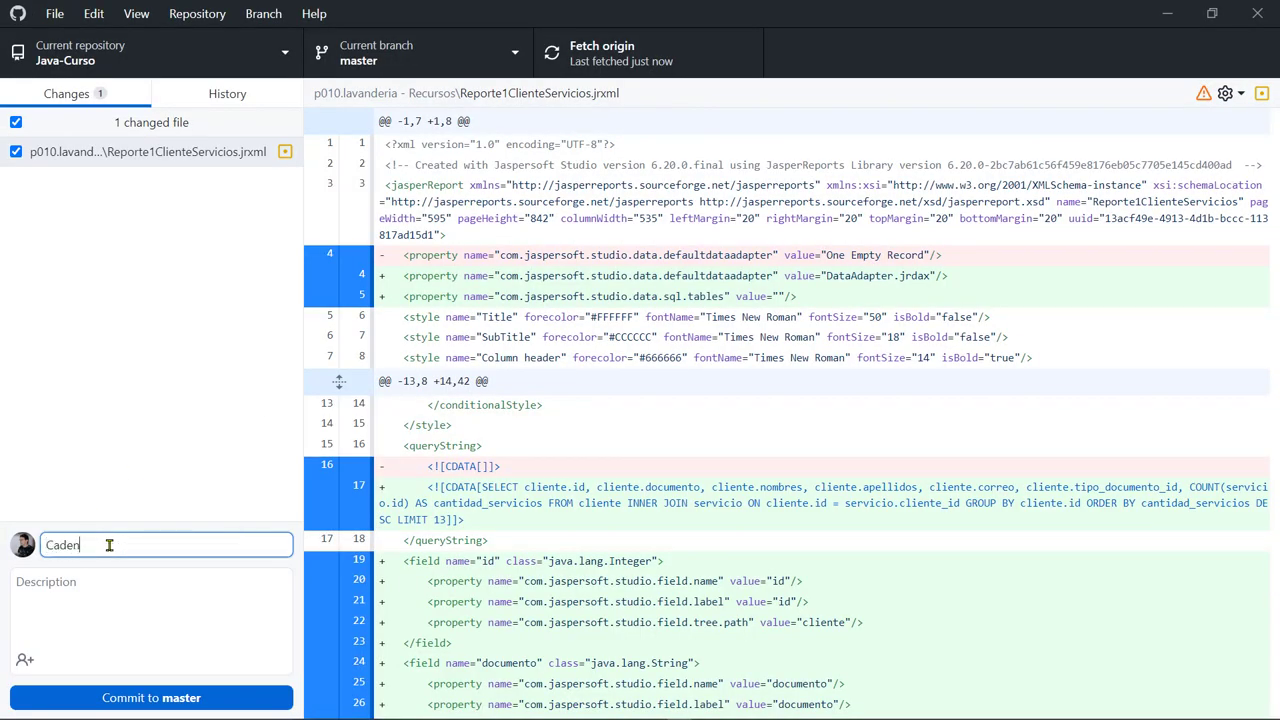
text(a de consulta para obtener datos)
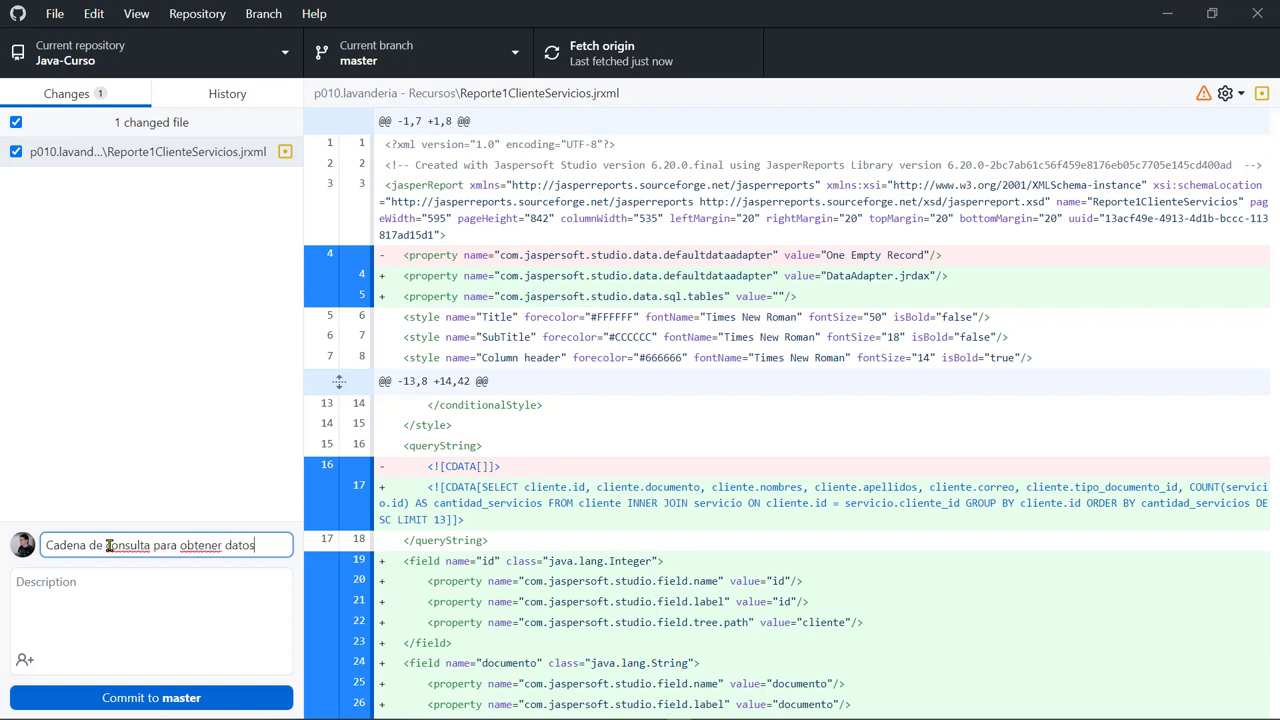
key(ctrl+Return)
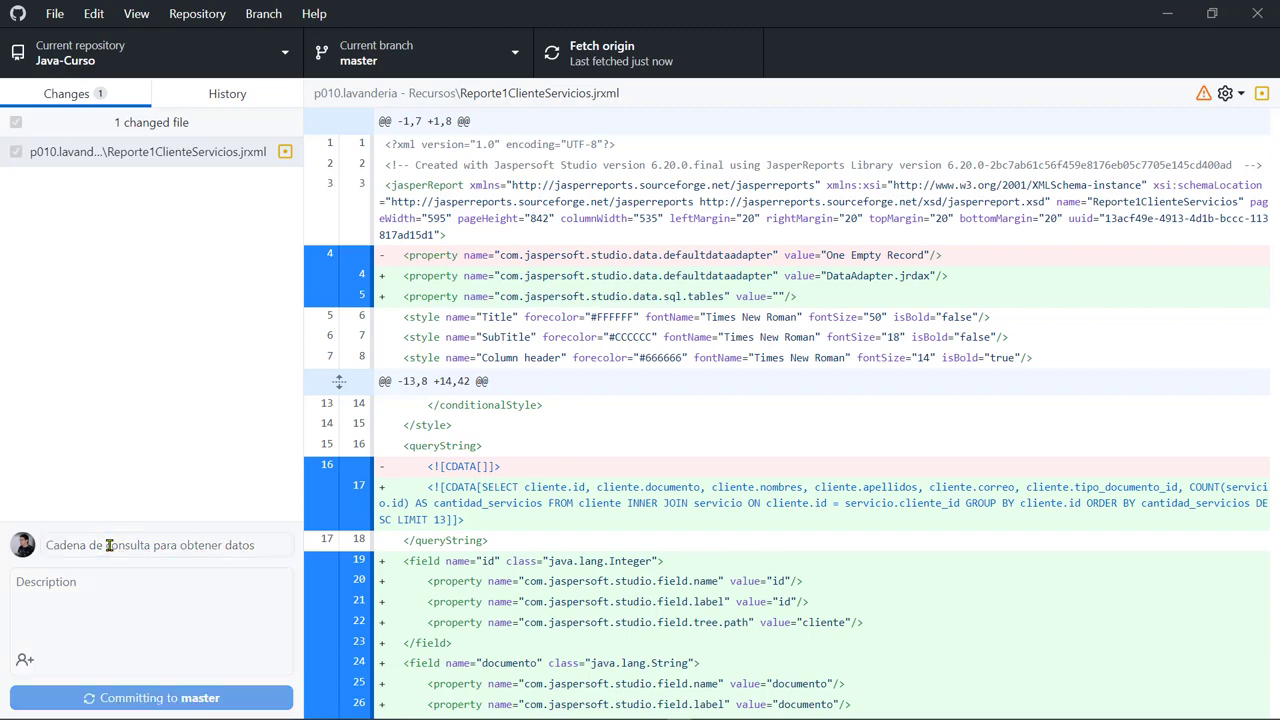
key(ctrl+p)
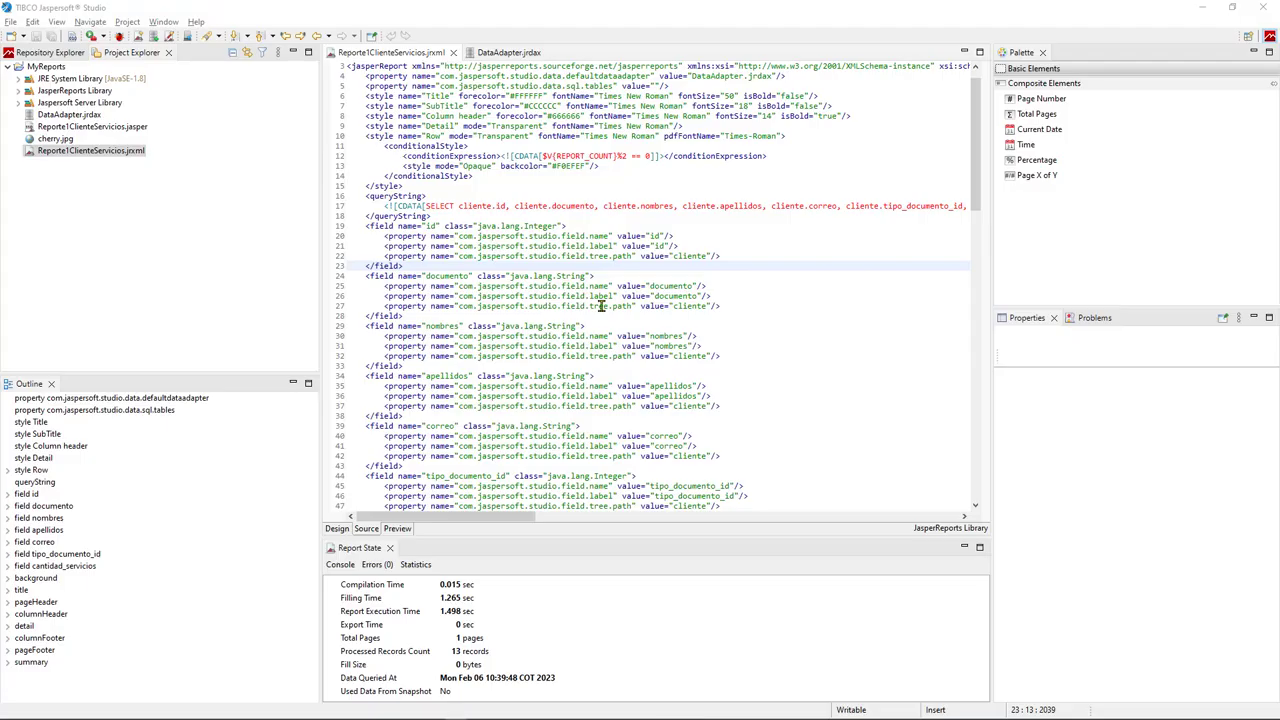
Step: Return to Jaspersoft Studio and switch Reporte1ClienteServicios.jrxml from its XML source to the design view
click(650, 260)
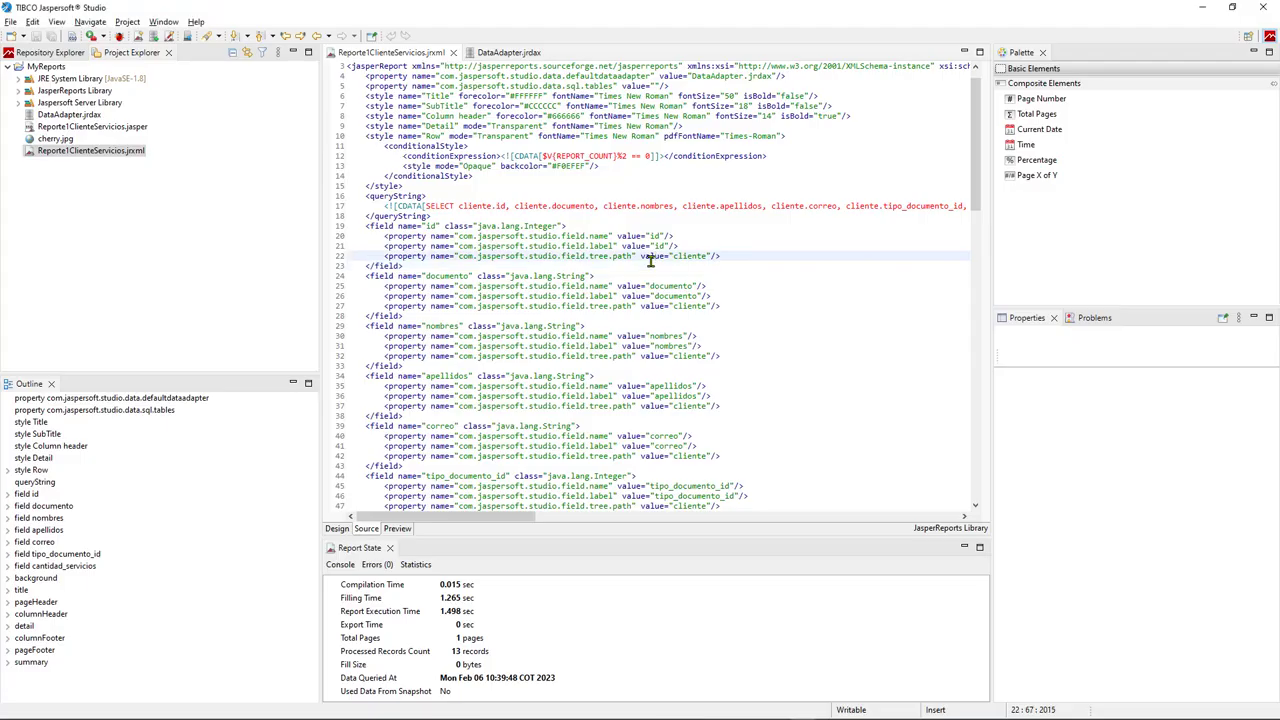
key(alt+Tab)
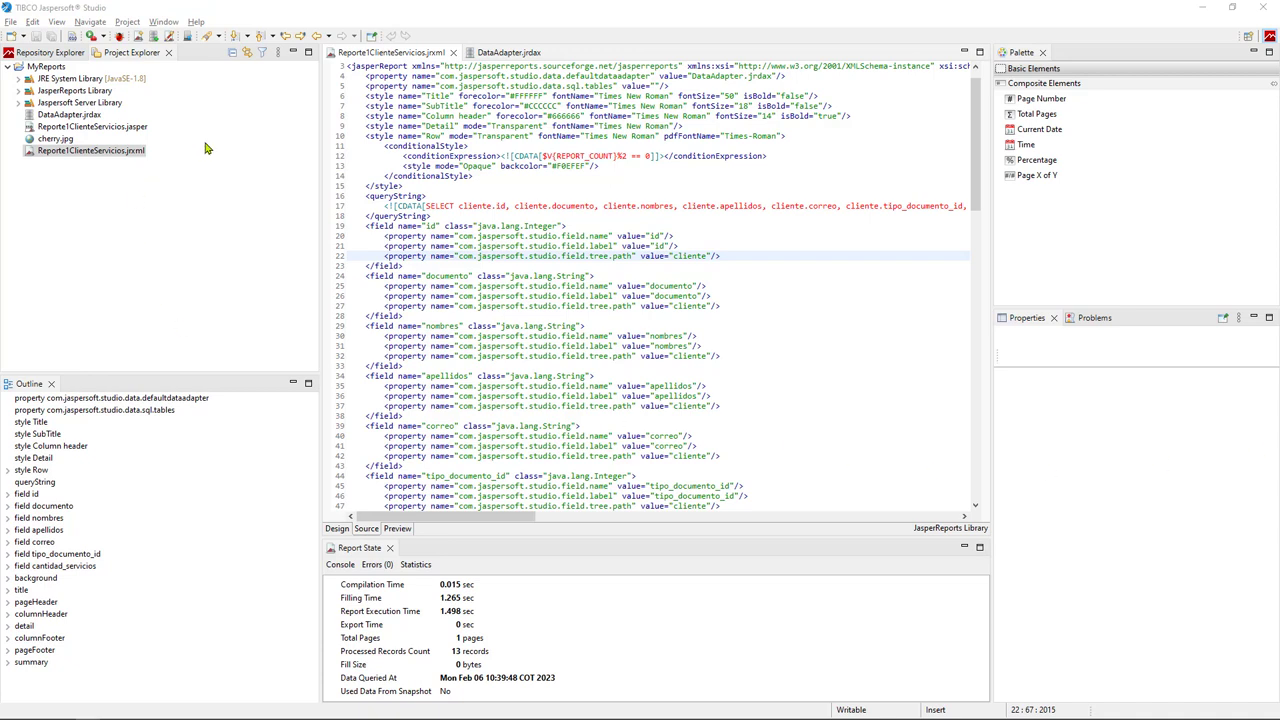
key(alt+Tab)
key(ctrl+Page_Up)
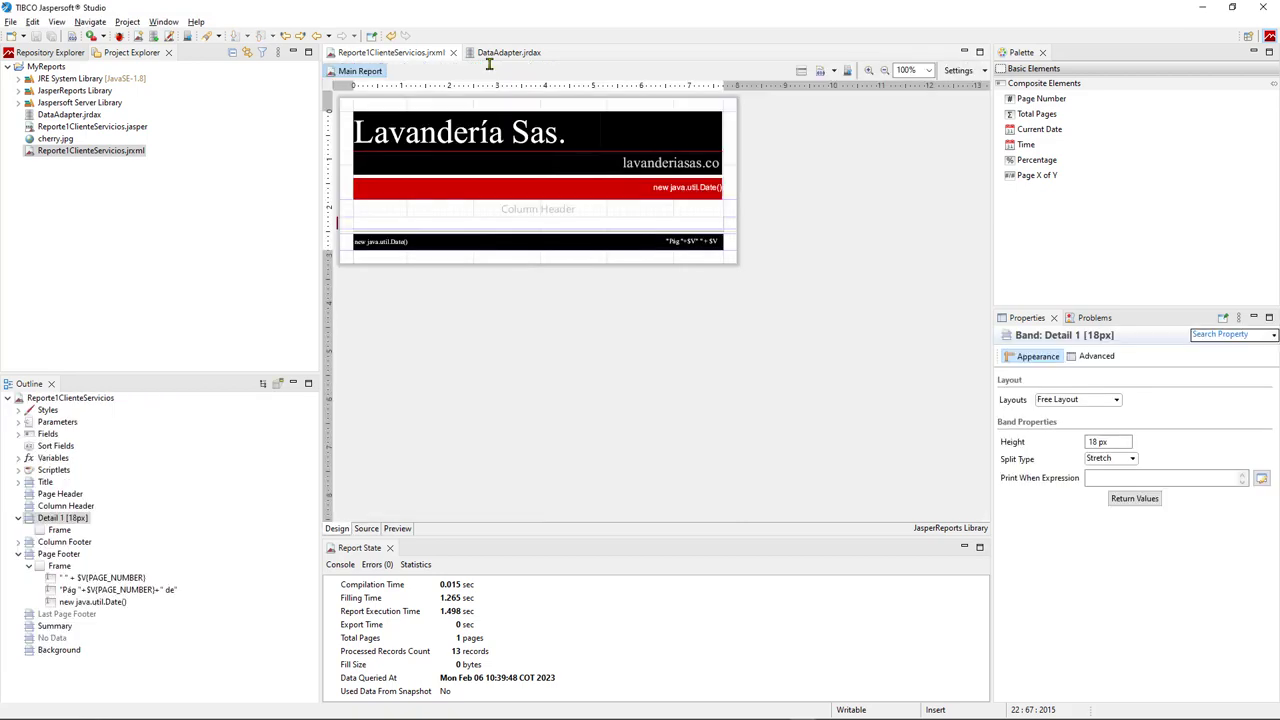